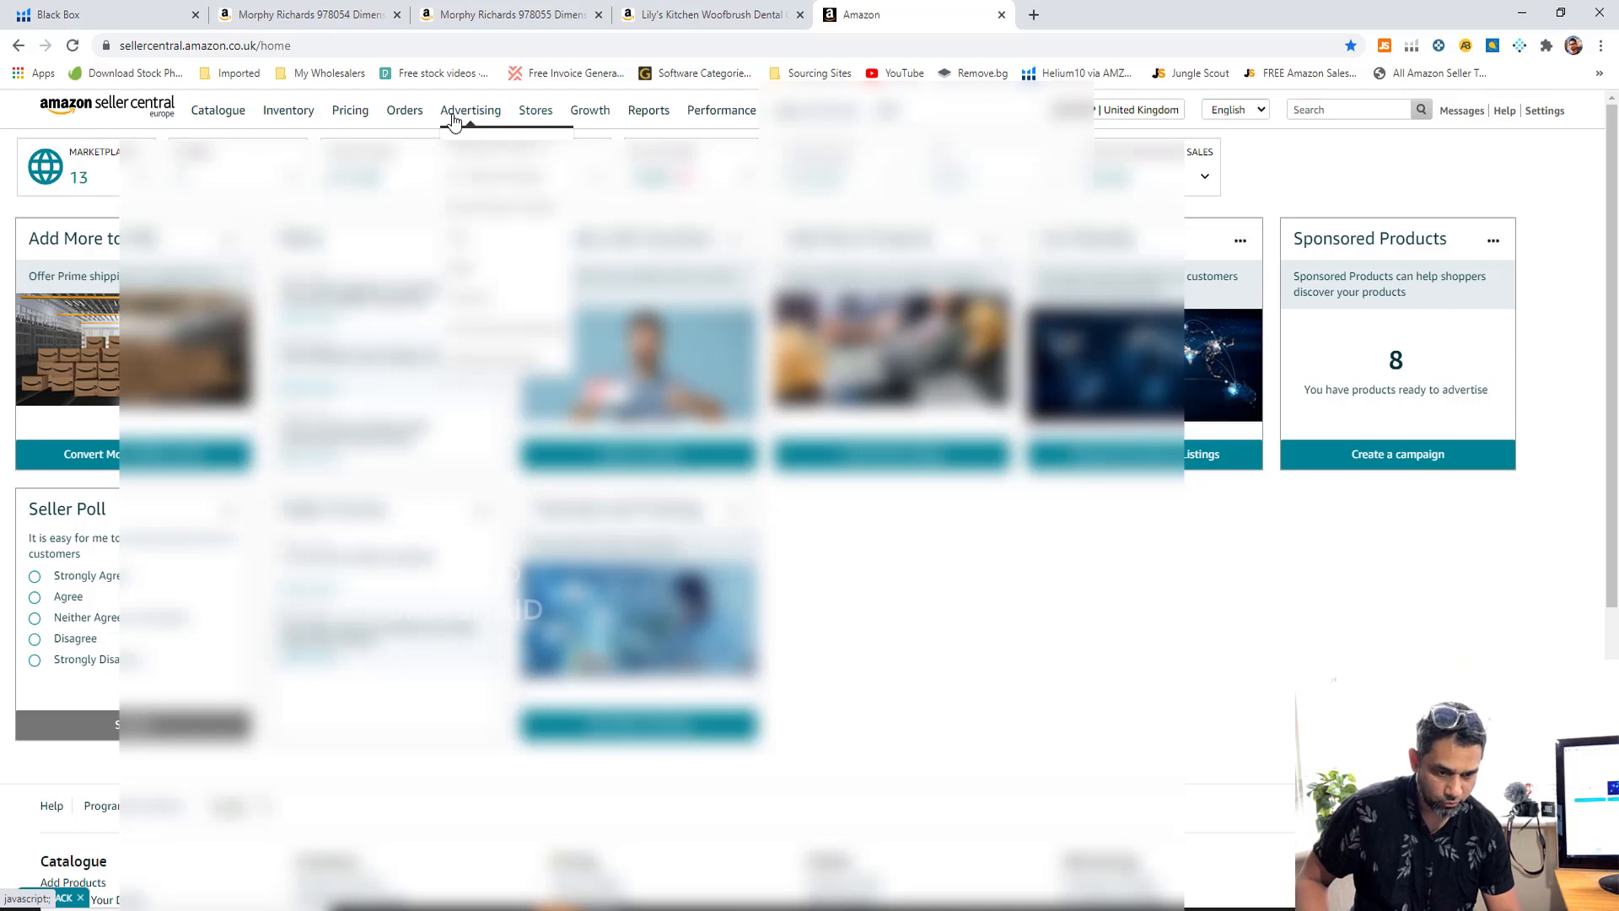
Open the Manage Orders page and look through the listed orders and their invoice actions.
mouse_move(362, 116)
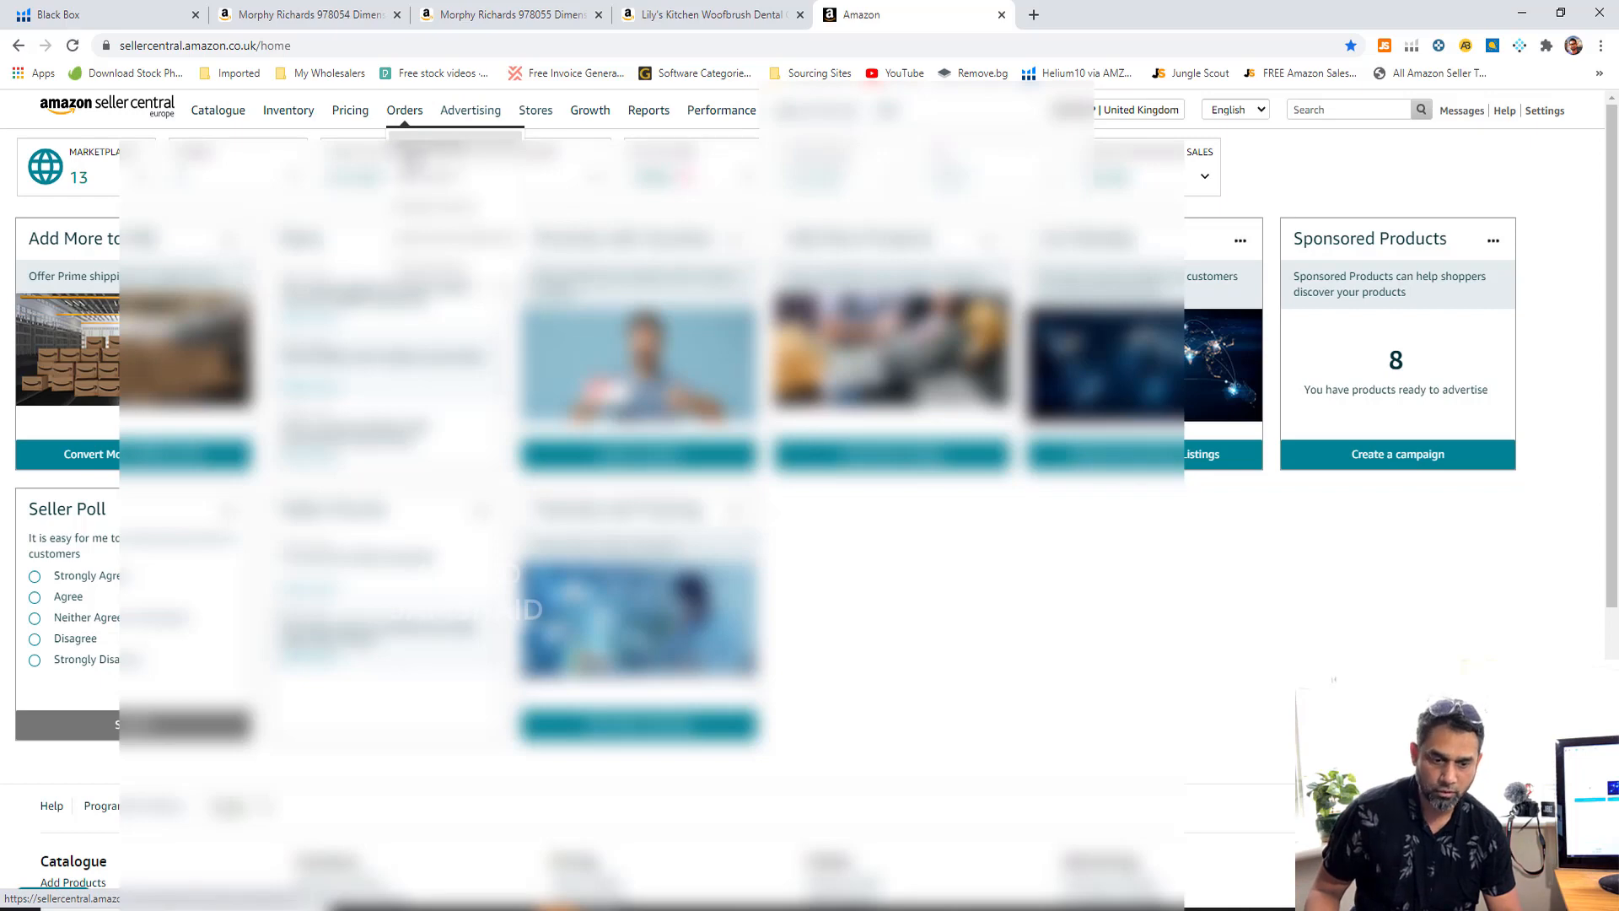
click(411, 160)
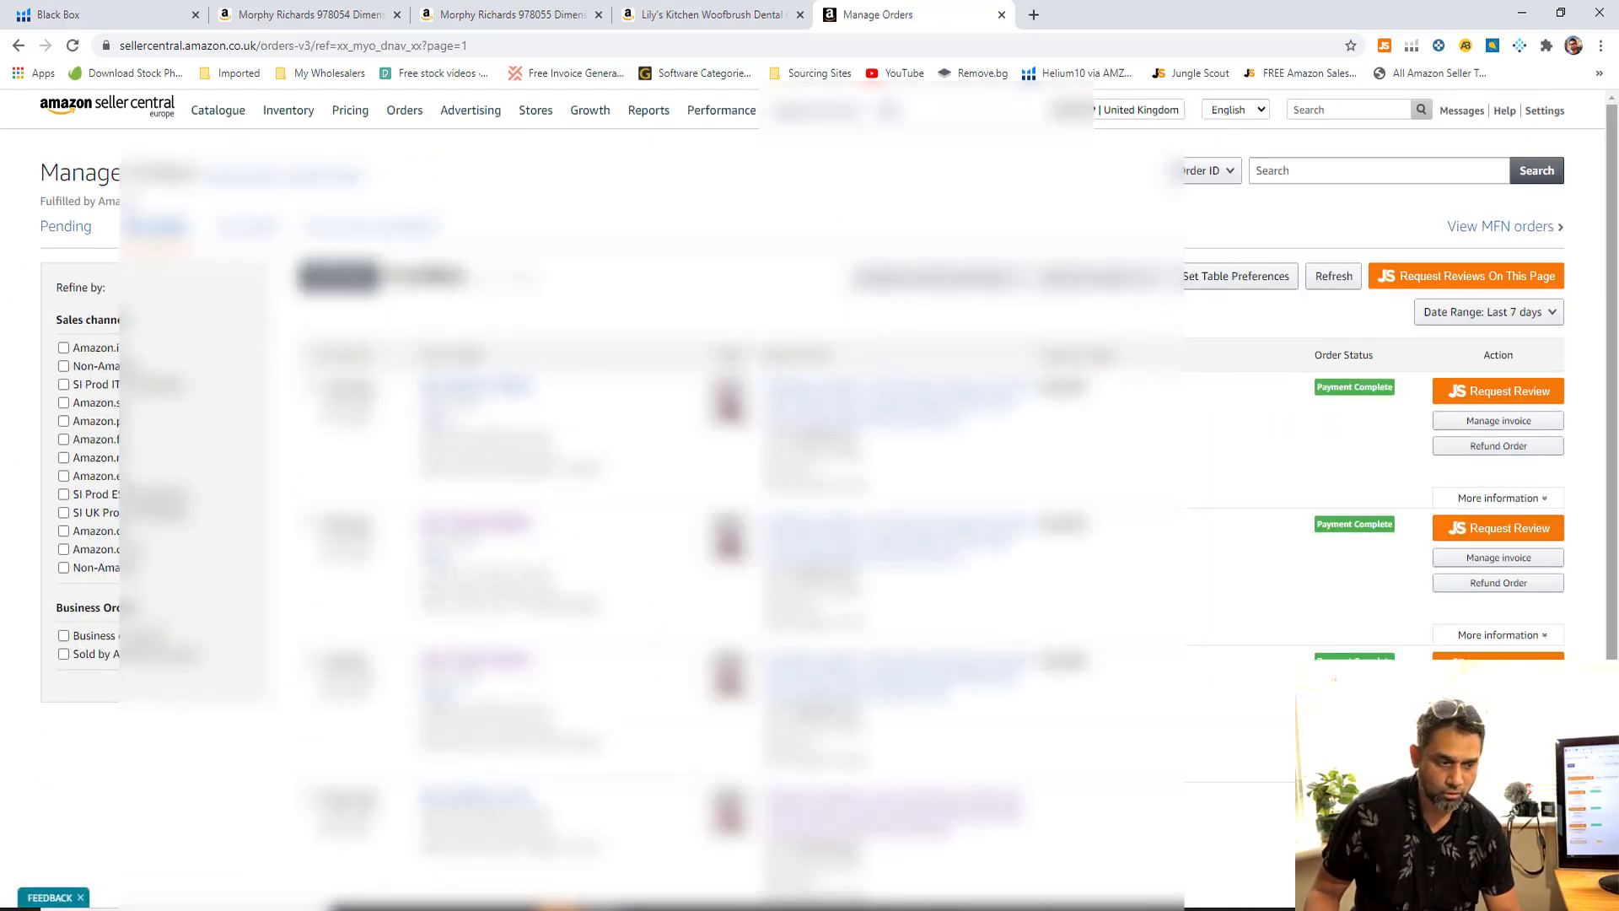
mouse_move(1615, 221)
mouse_down()
mouse_move(1606, 364)
mouse_move(1608, 249)
mouse_up()
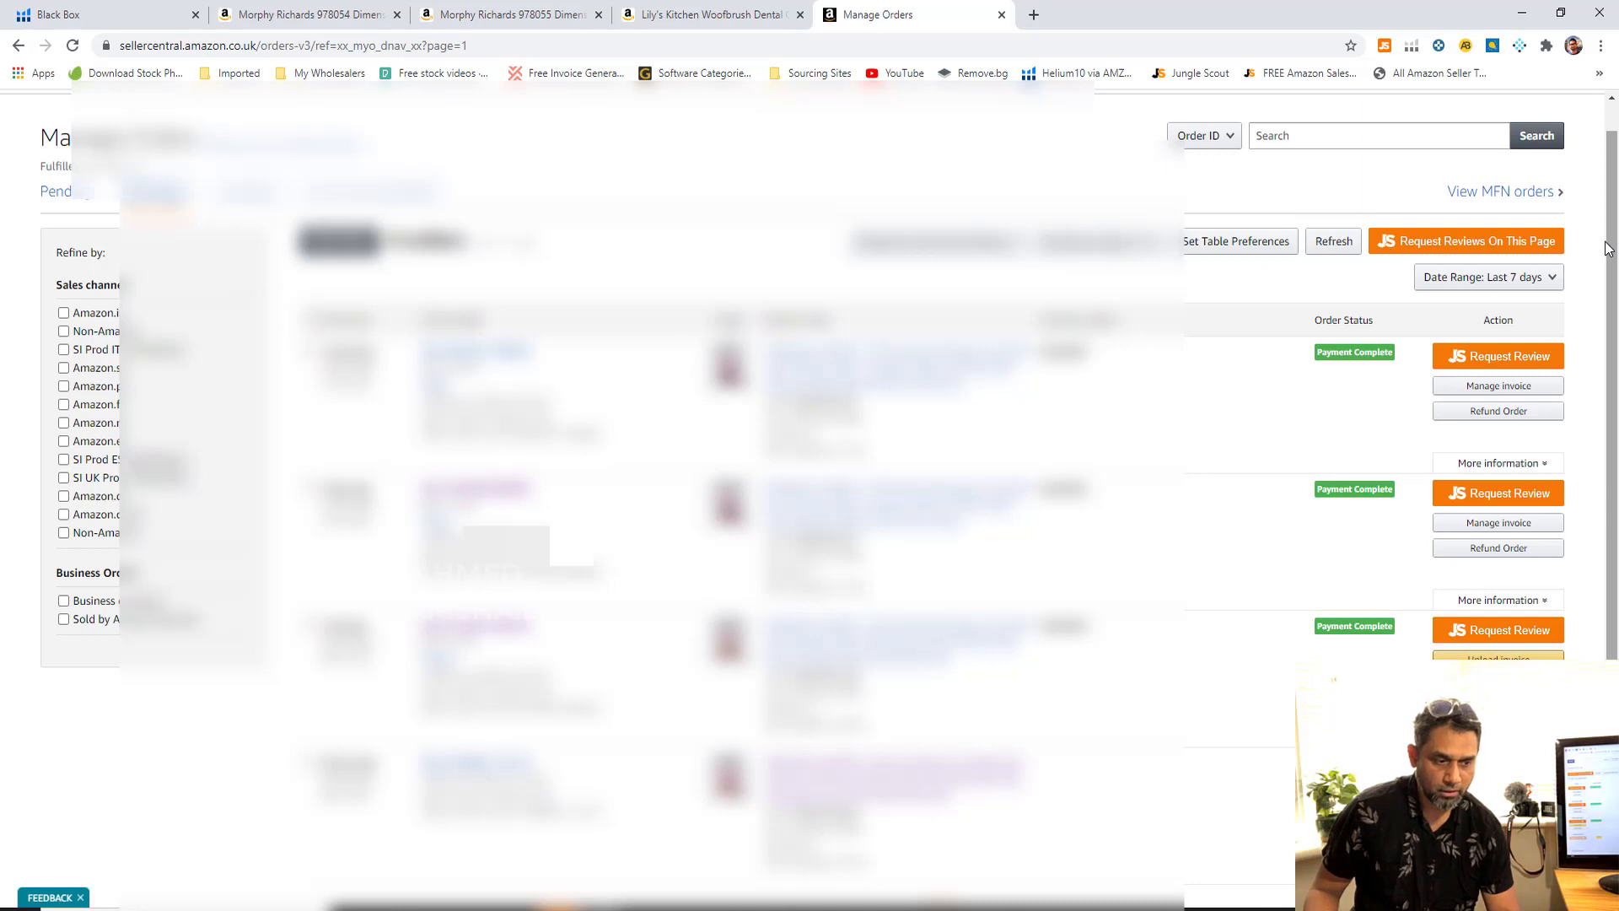
drag(1608, 248, 1608, 271)
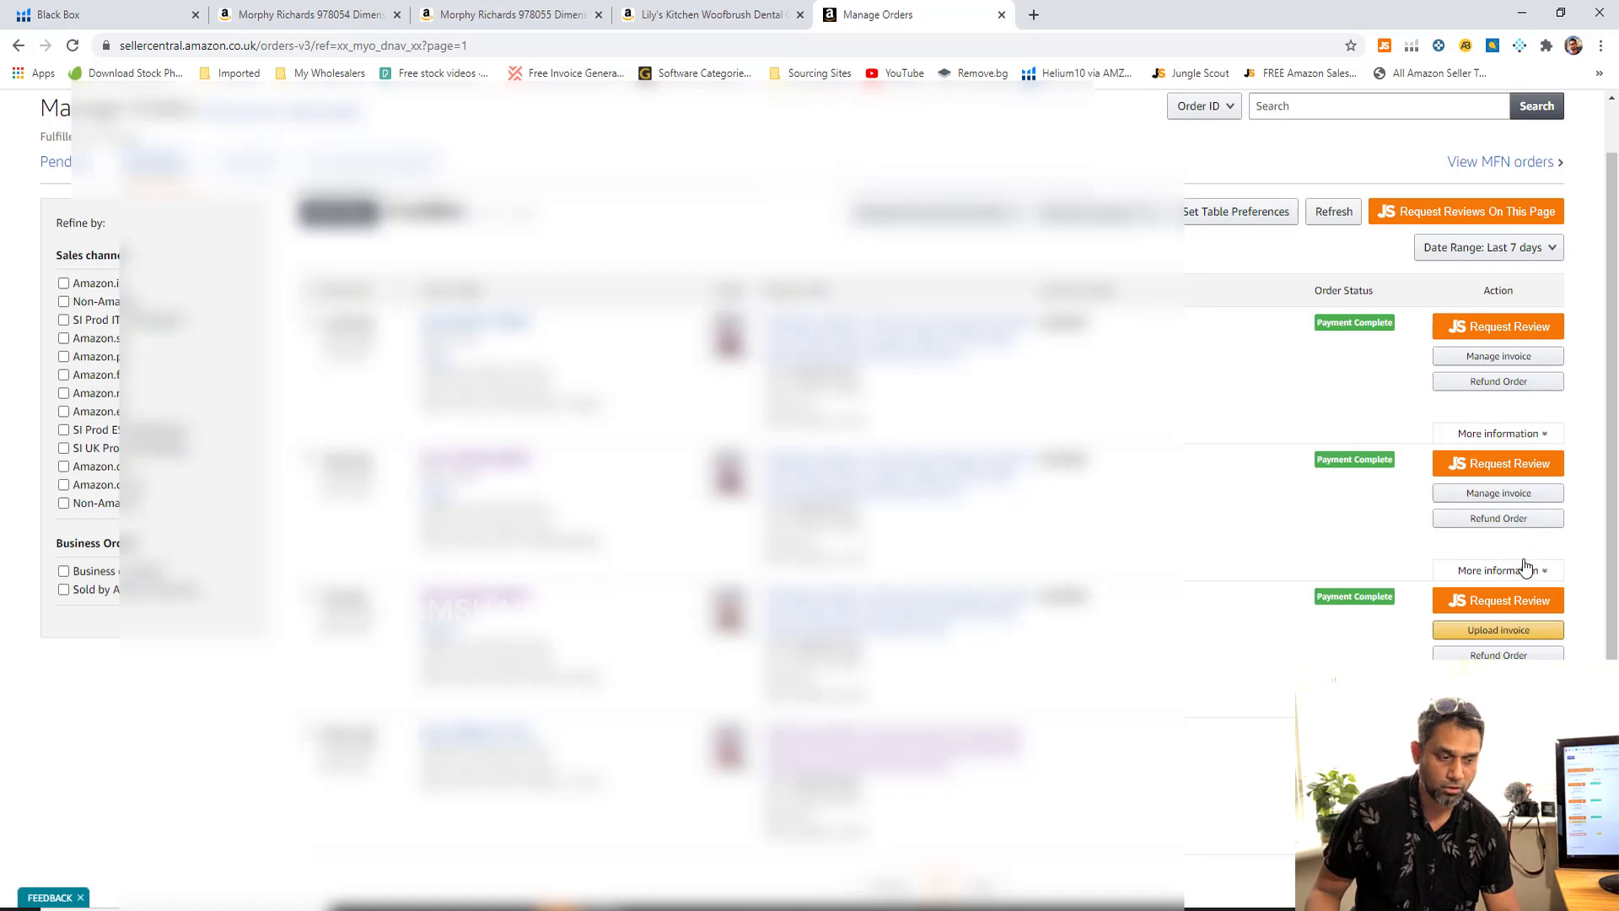
drag(1617, 358, 1617, 398)
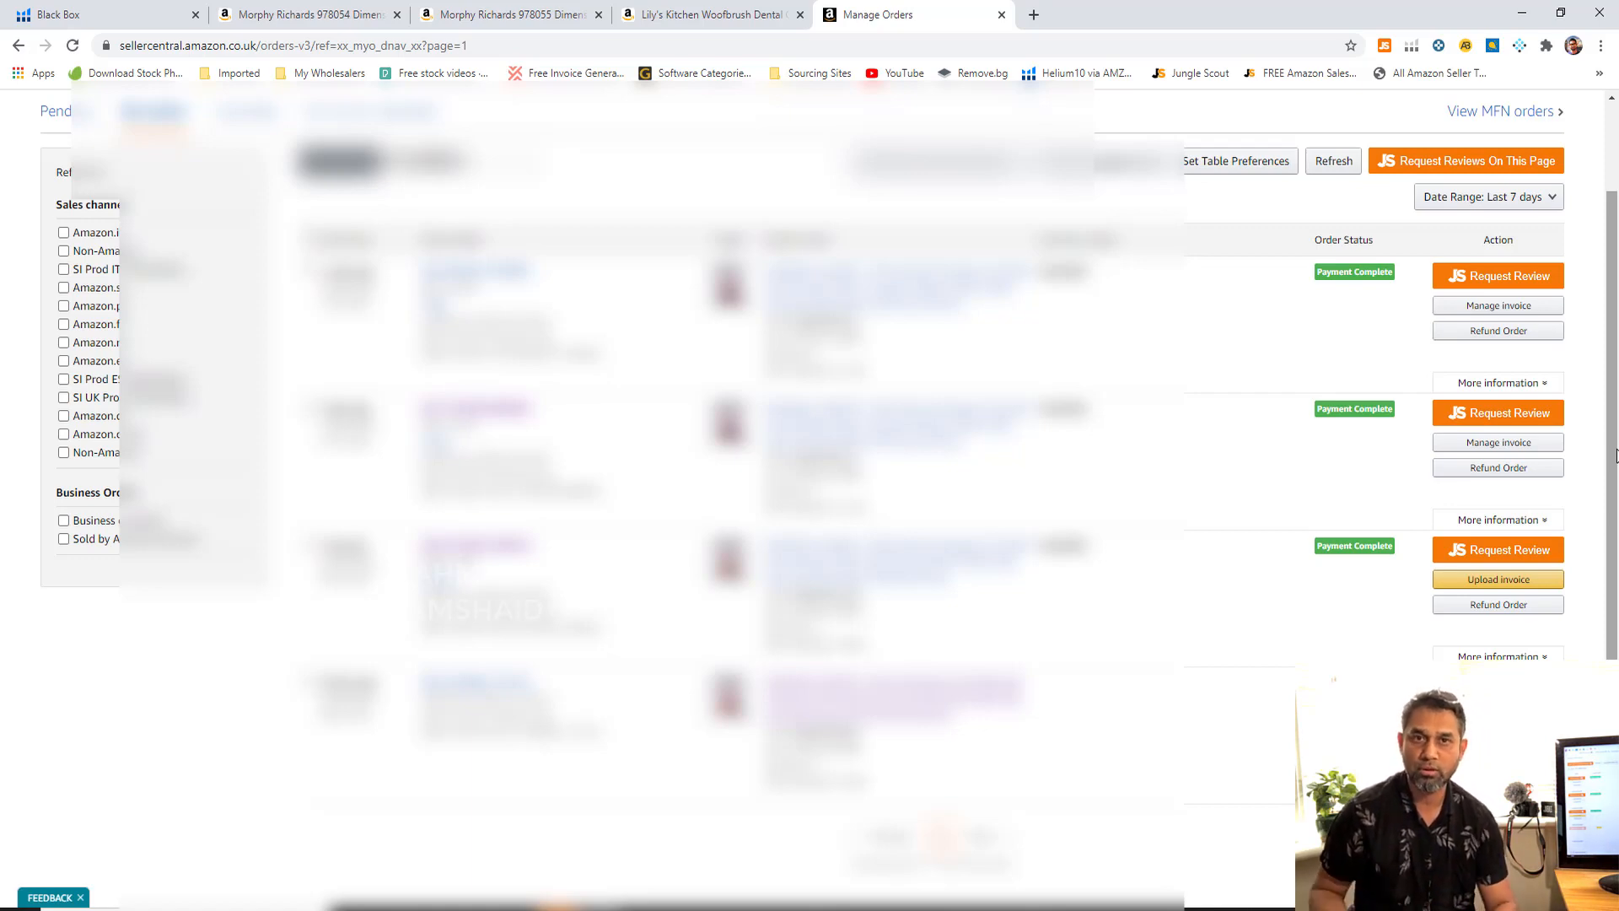
drag(1616, 456, 1617, 510)
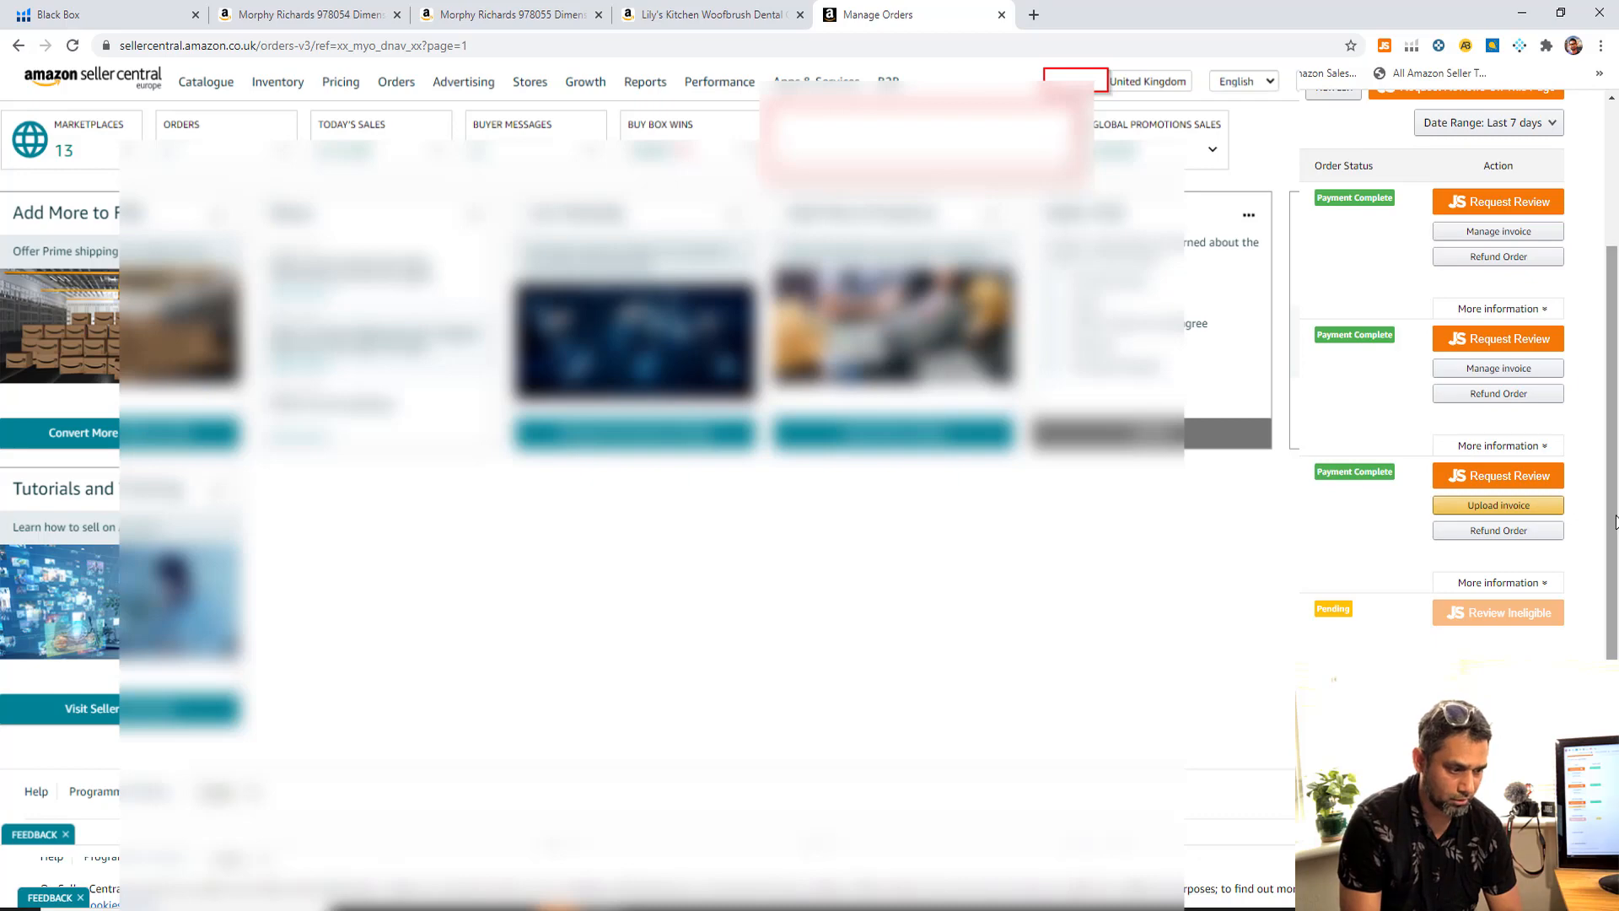
scroll(1614, 515, up, 1)
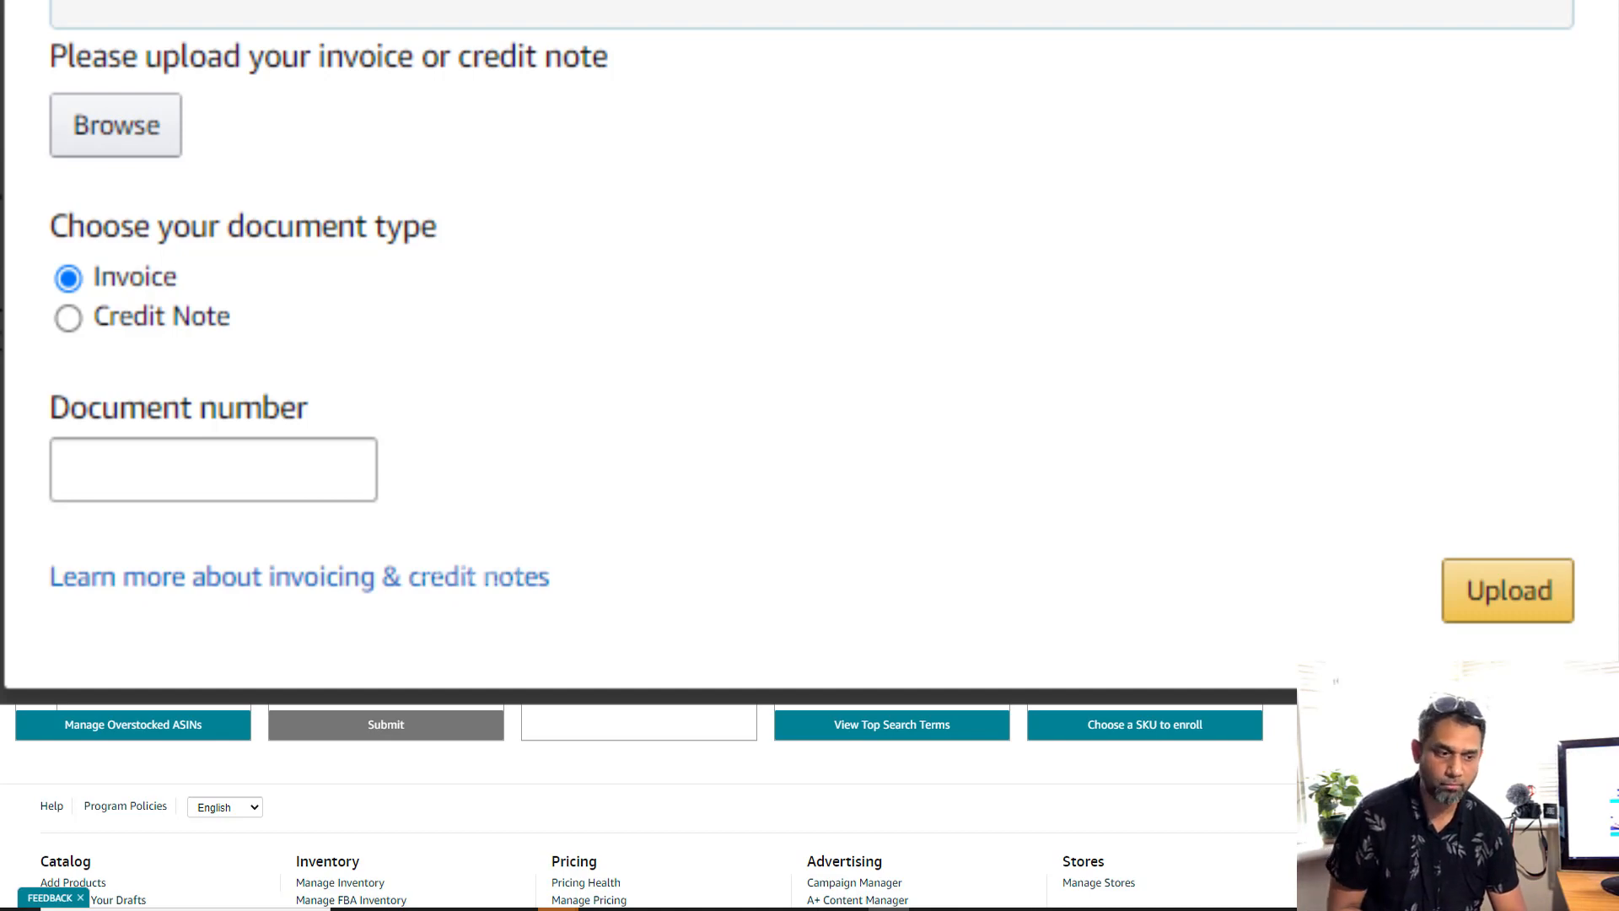
key(alt+Tab)
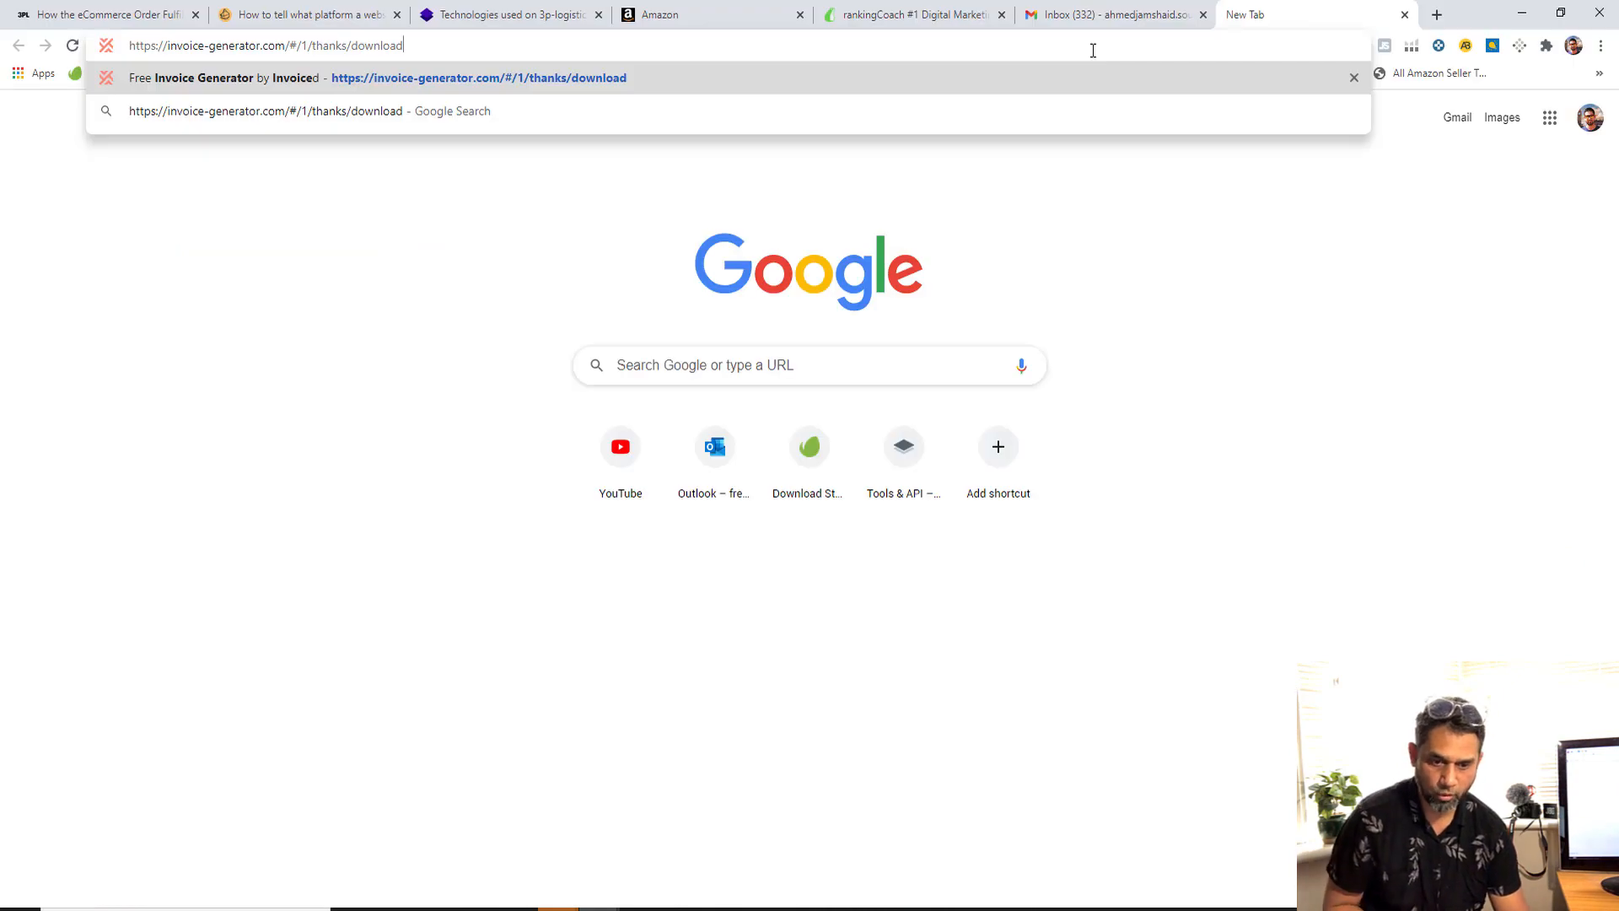
key(Return)
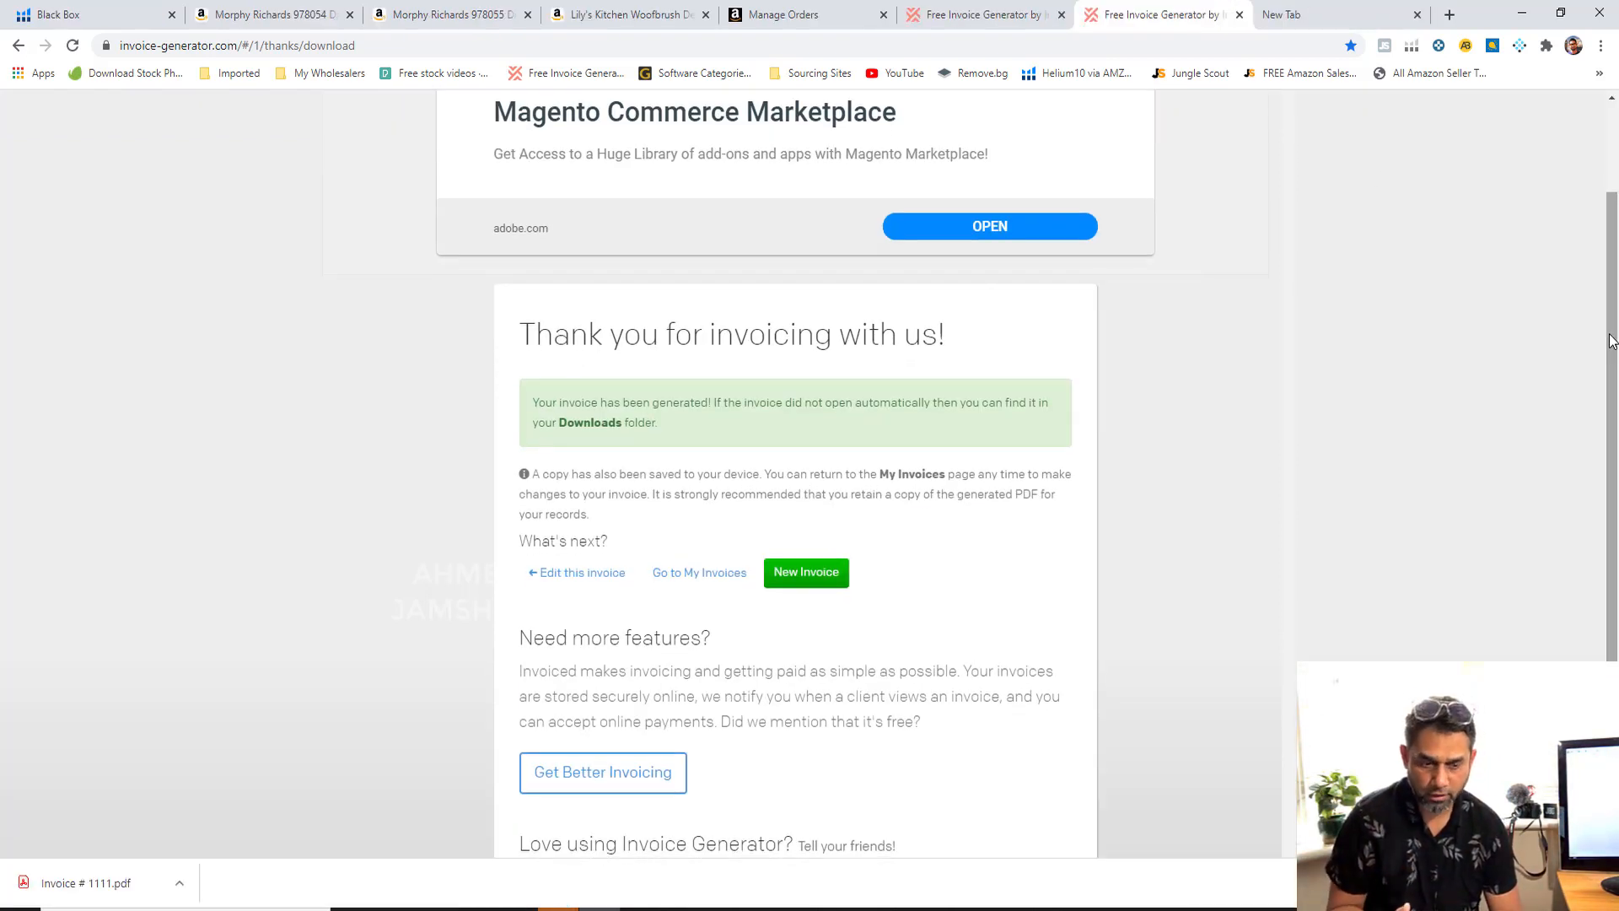
drag(1610, 339, 1610, 447)
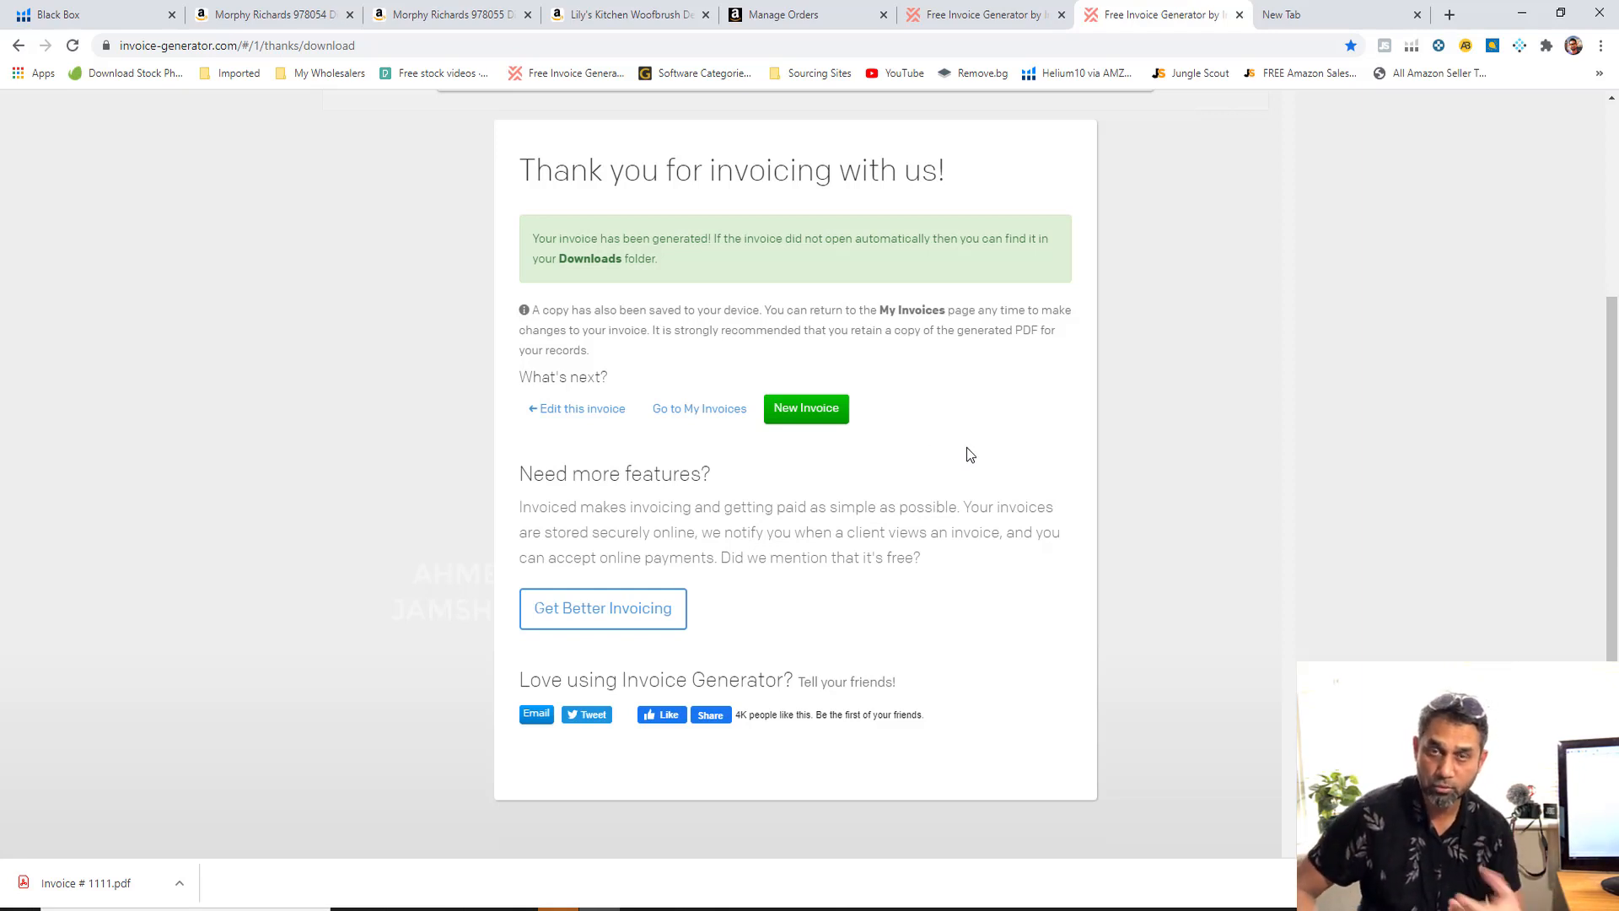
scroll(967, 454, up, 2)
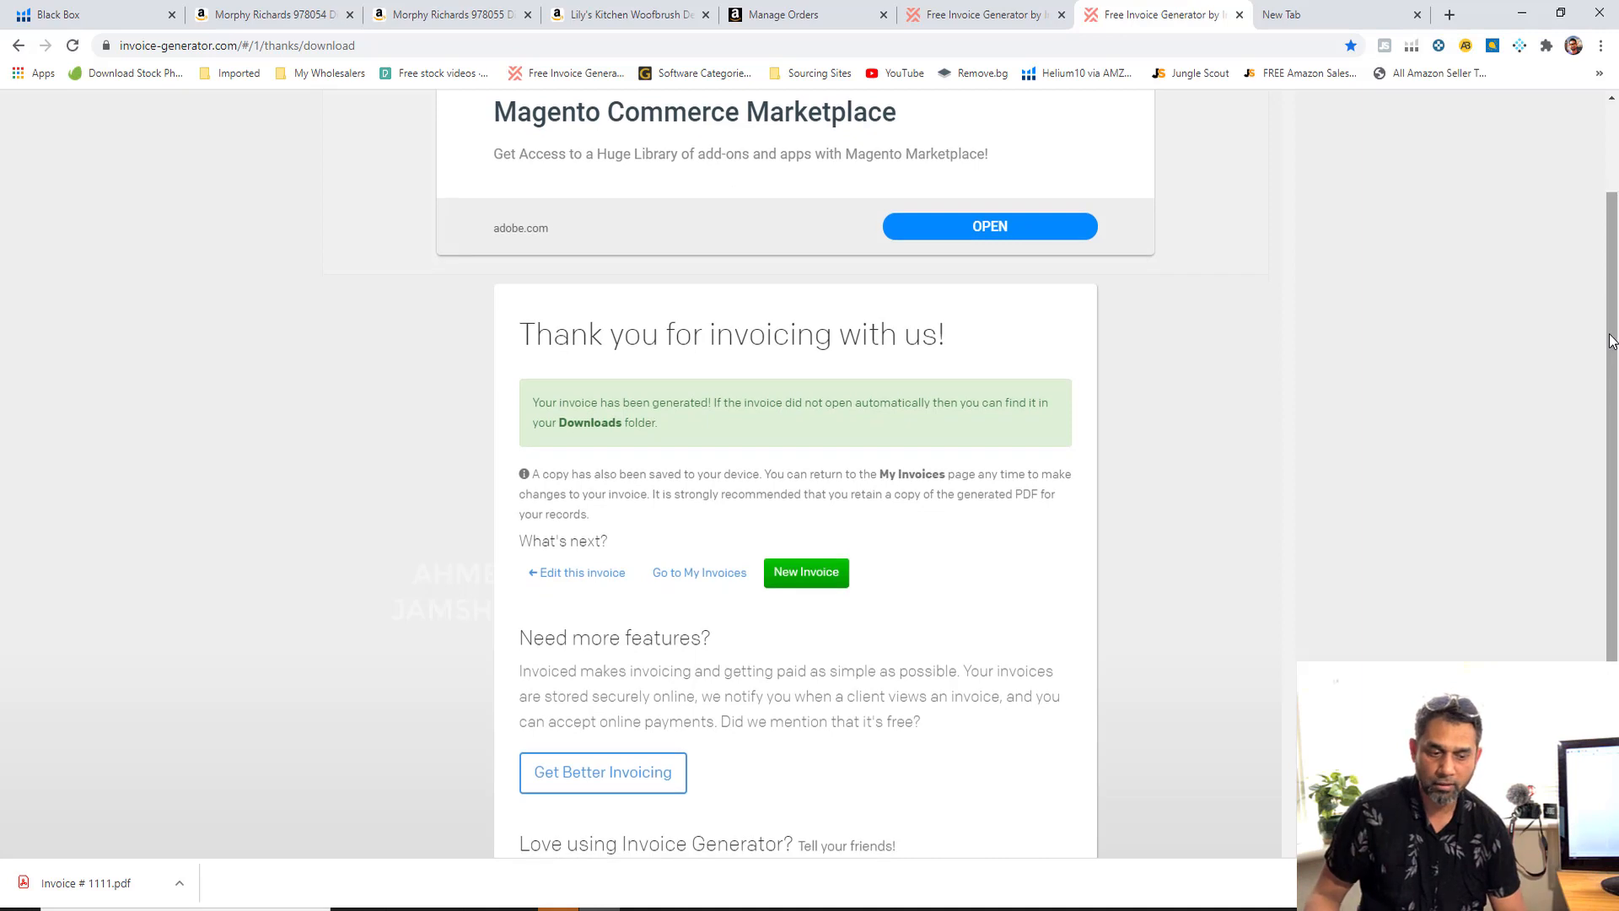
drag(1611, 339, 1610, 455)
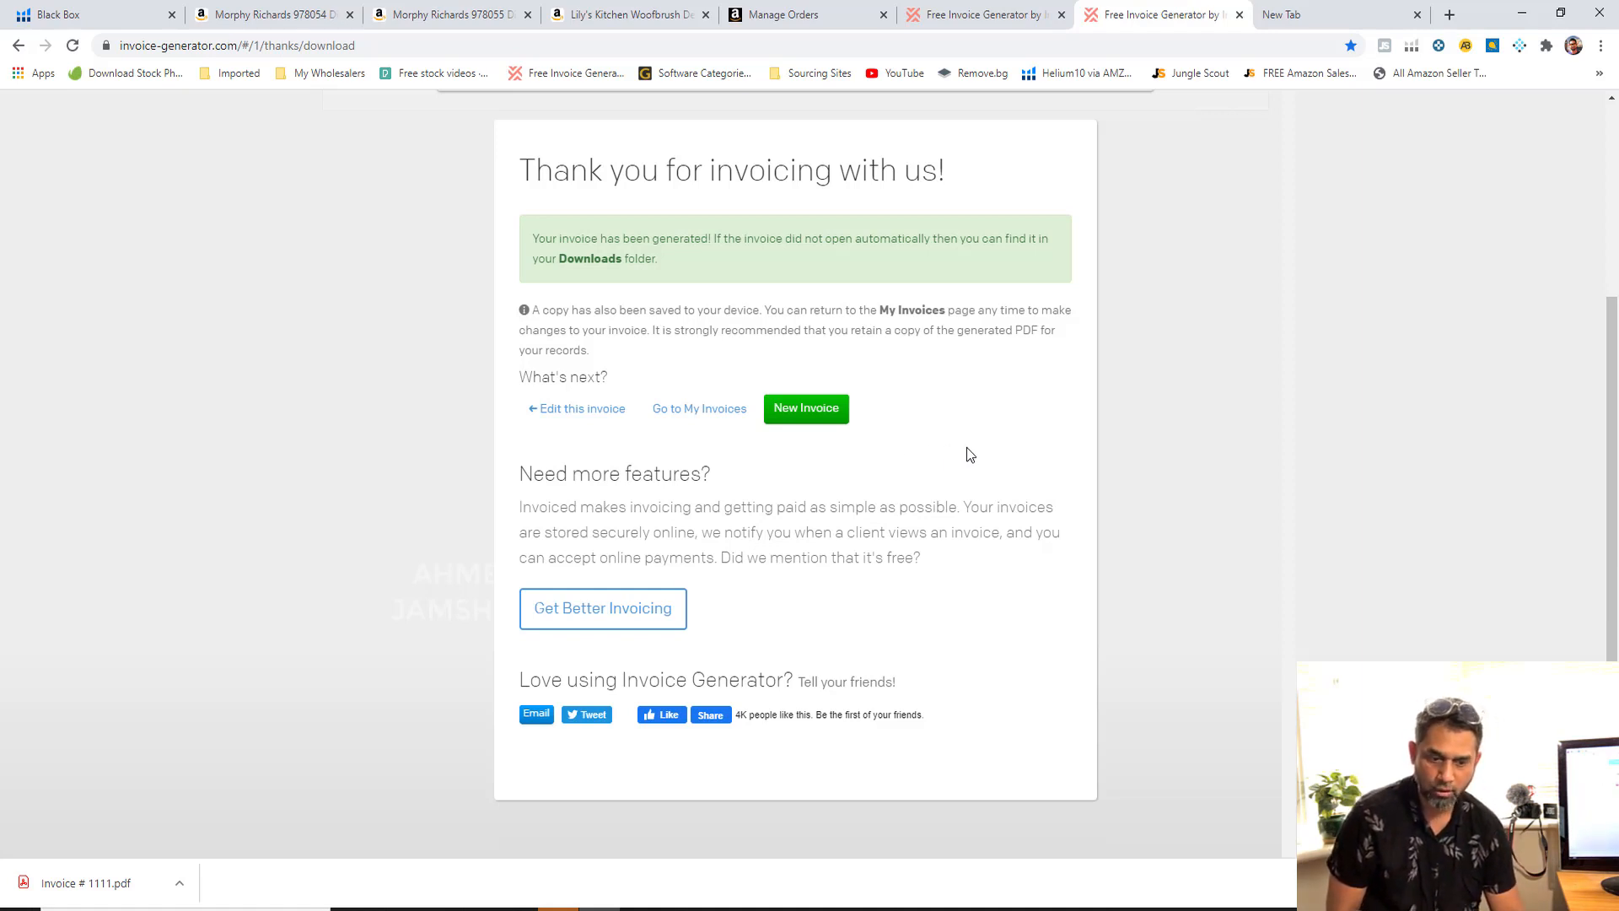
In the blank invoice form, enter ABC COMPANY as the sender and bill it to XYZ NAME, ADDRESS 123.
key(ctrl+shift+Tab)
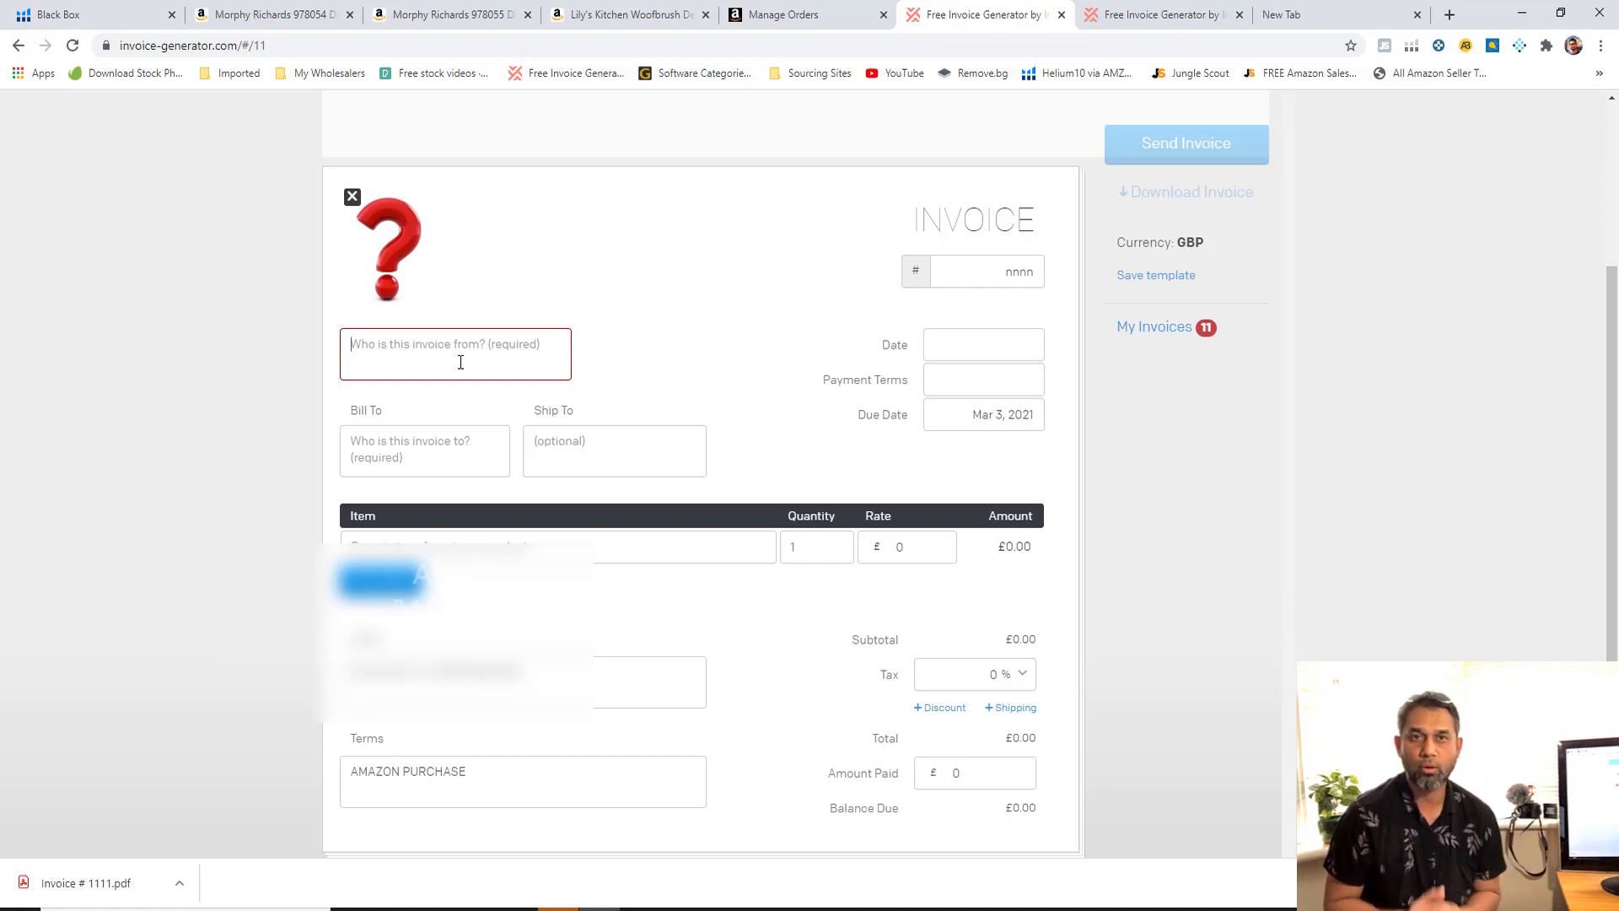
text(abc copany)
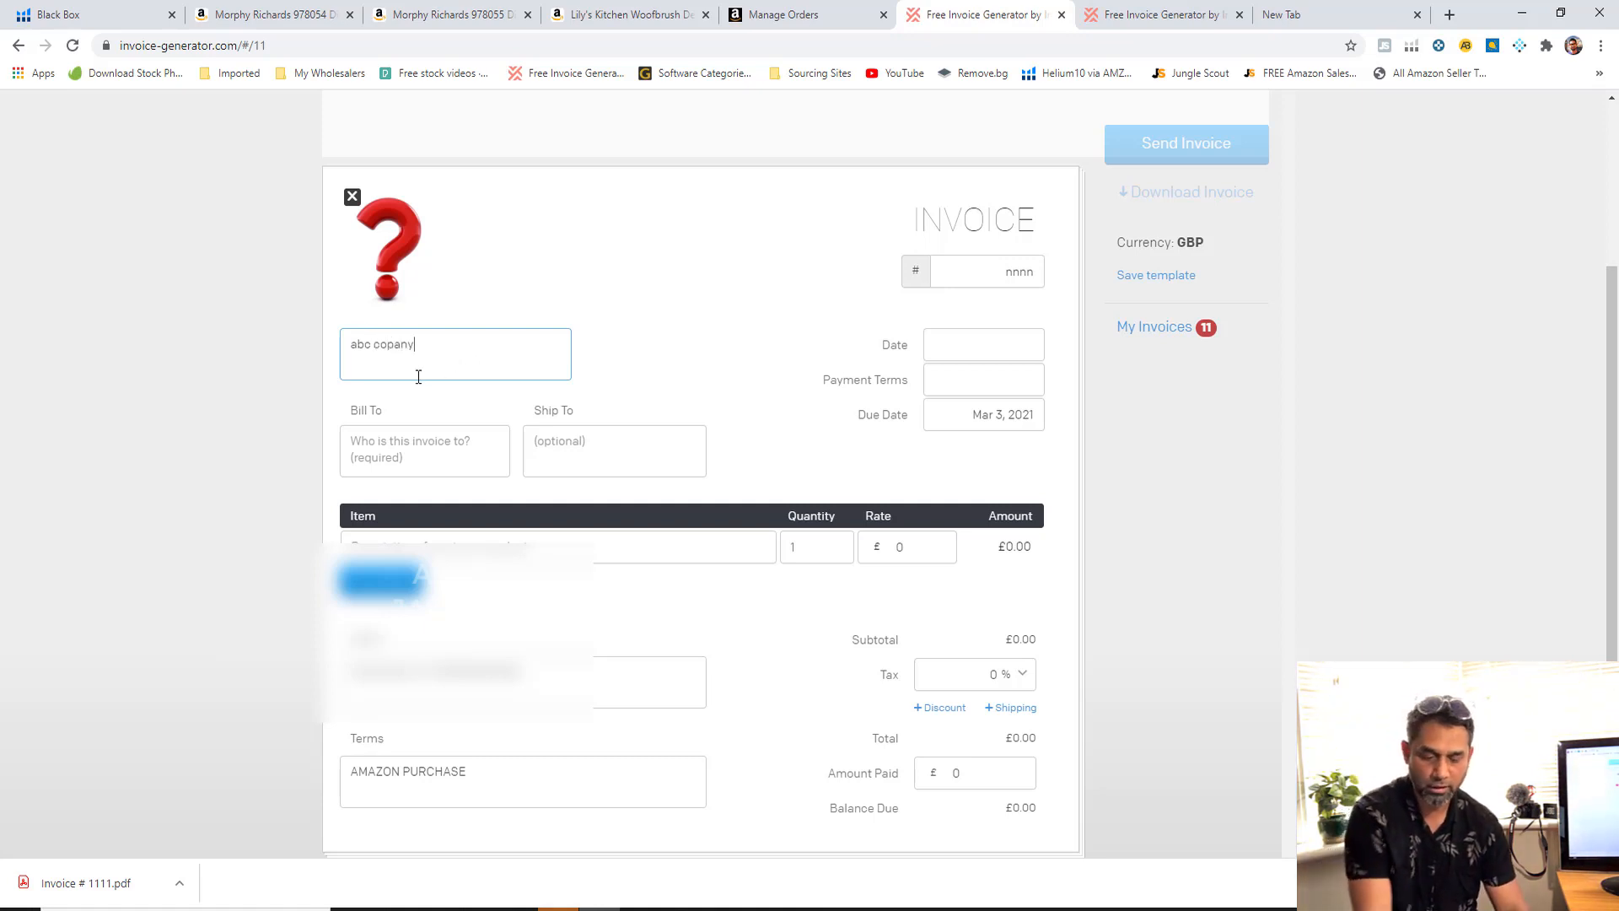
click(427, 453)
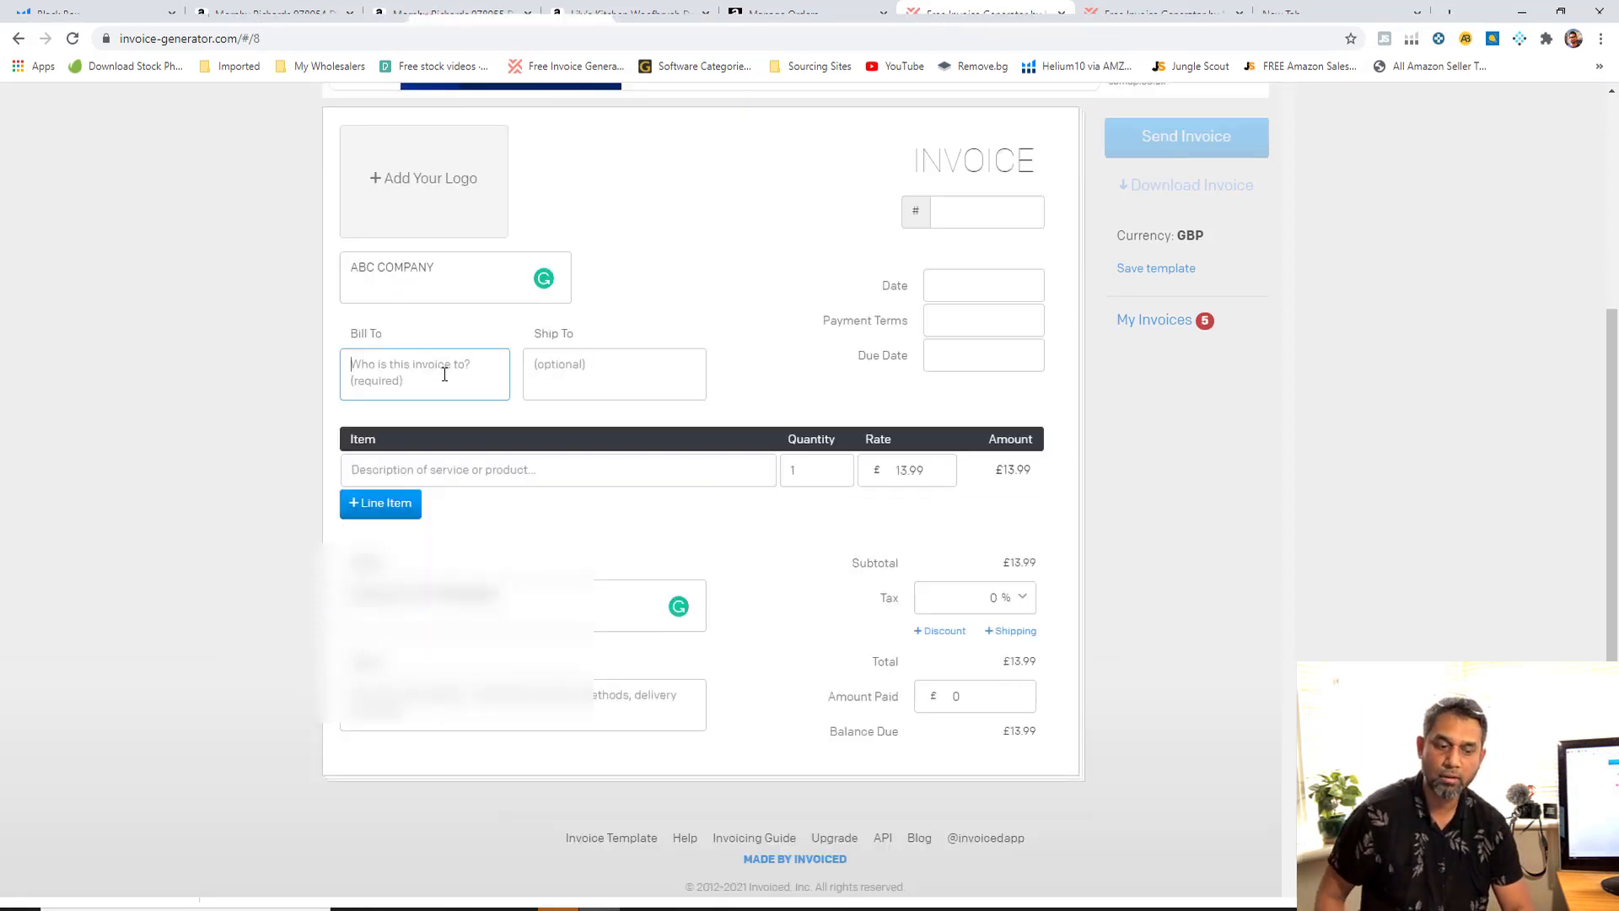
text(XY)
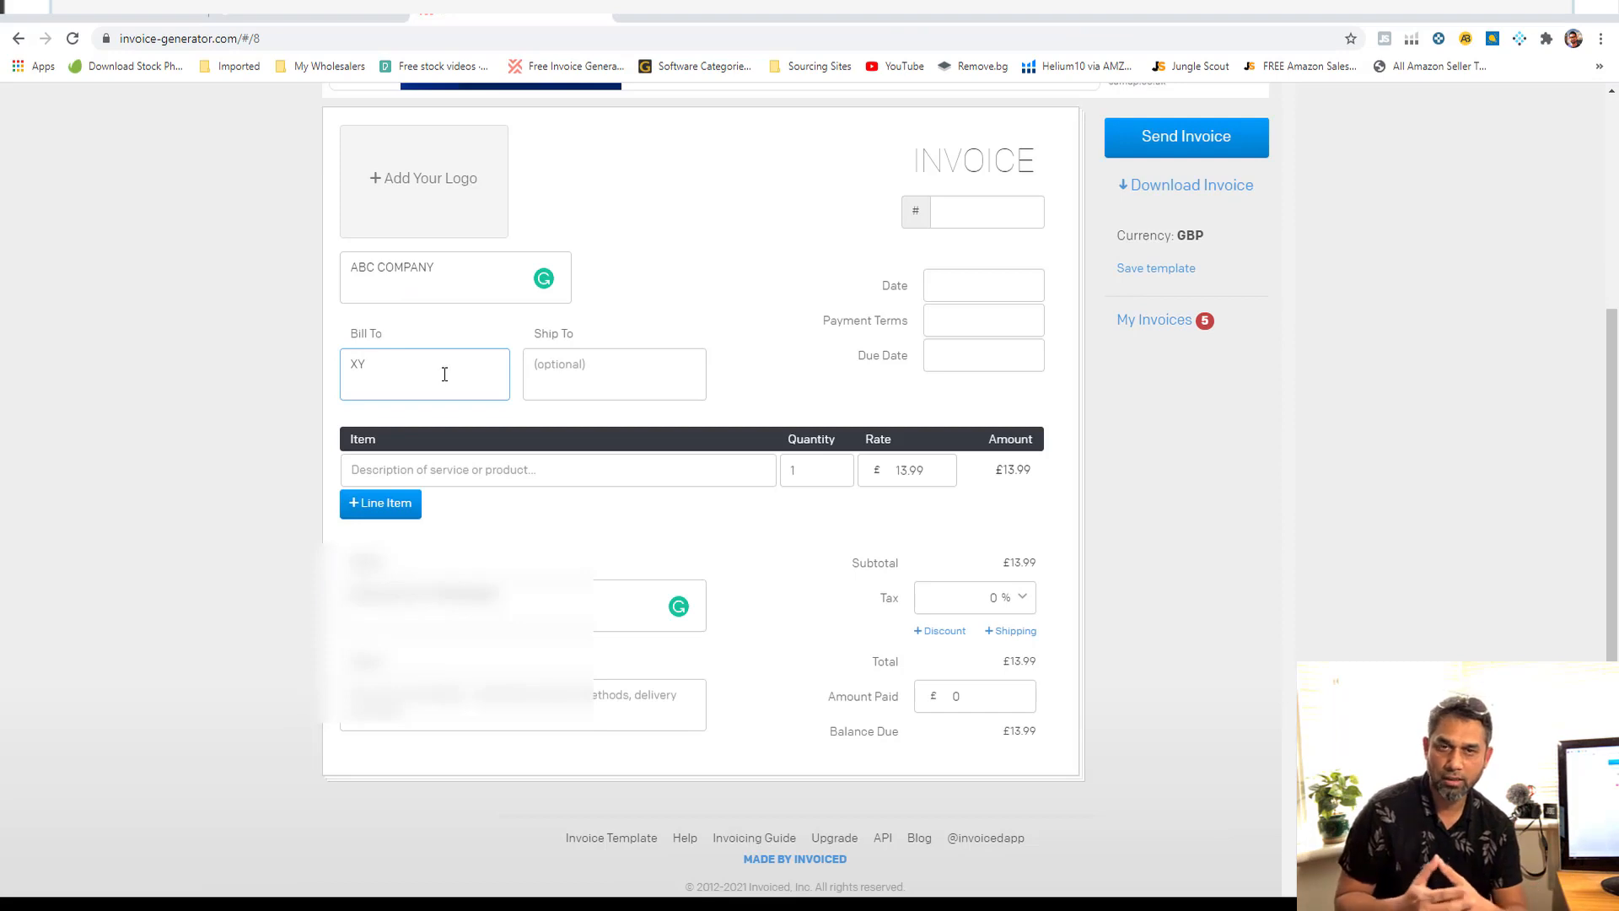
text(Z NAME )
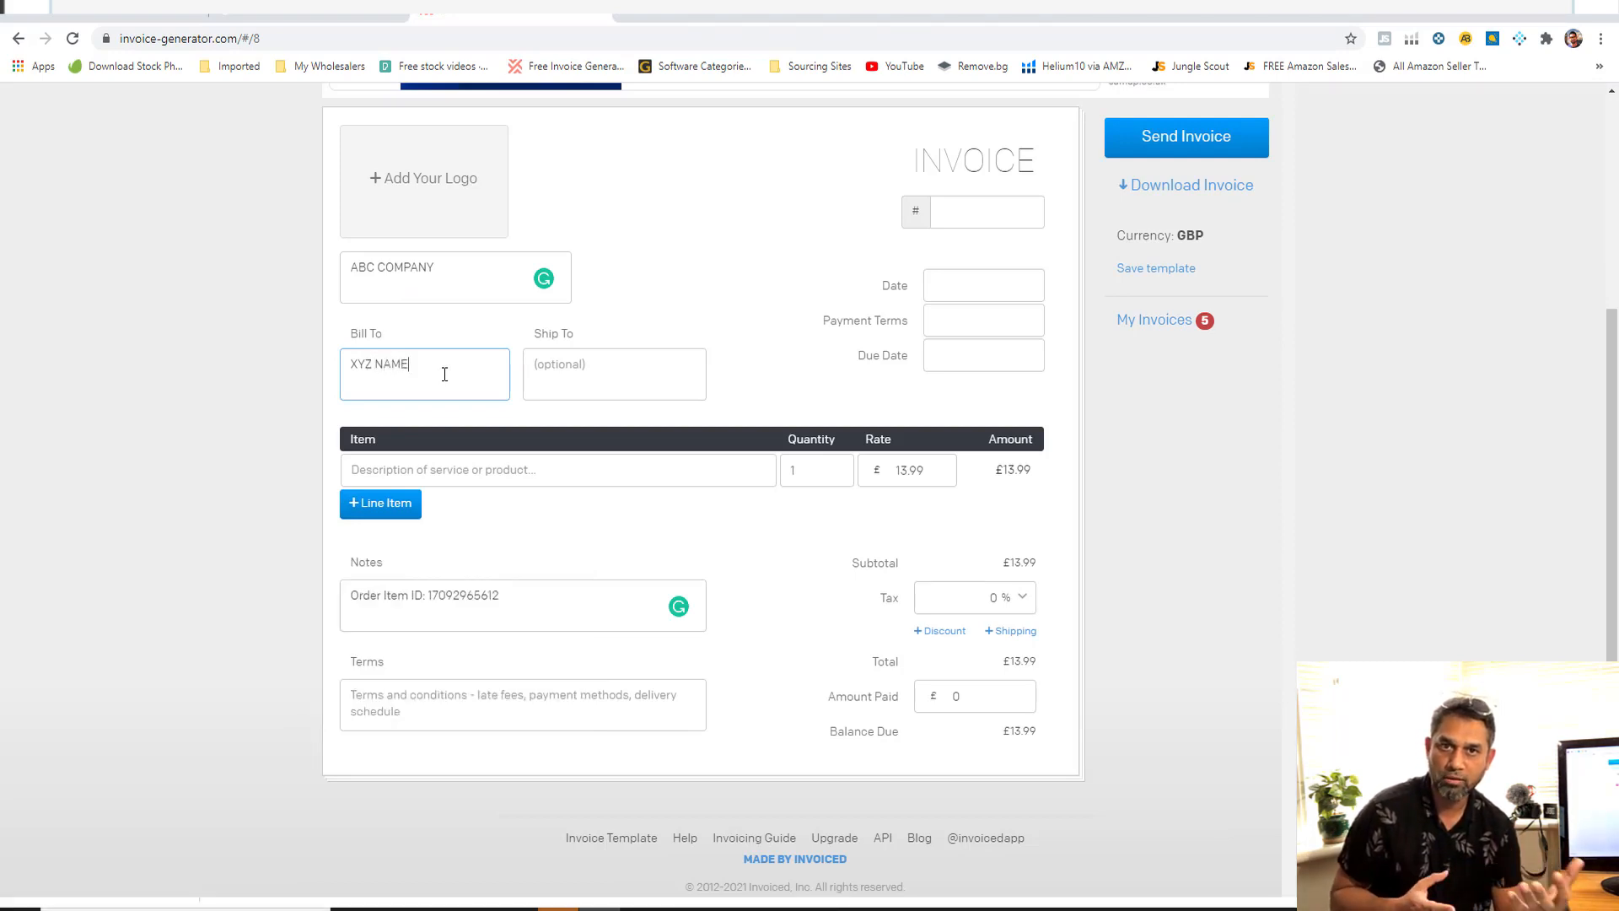
text(ADDRESS)
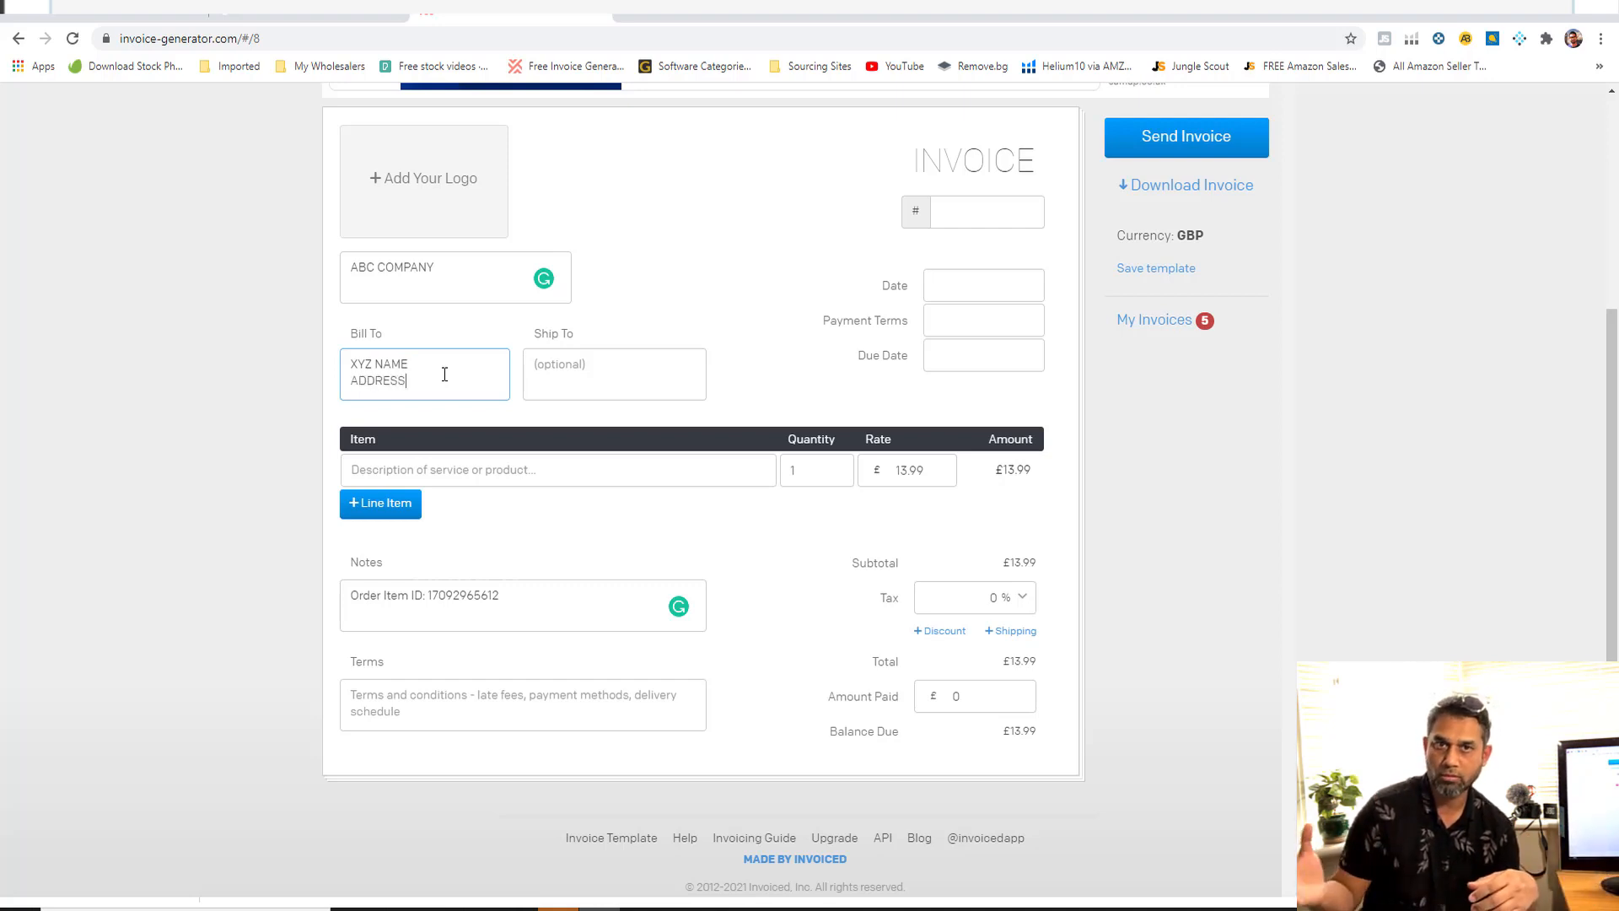
text(123)
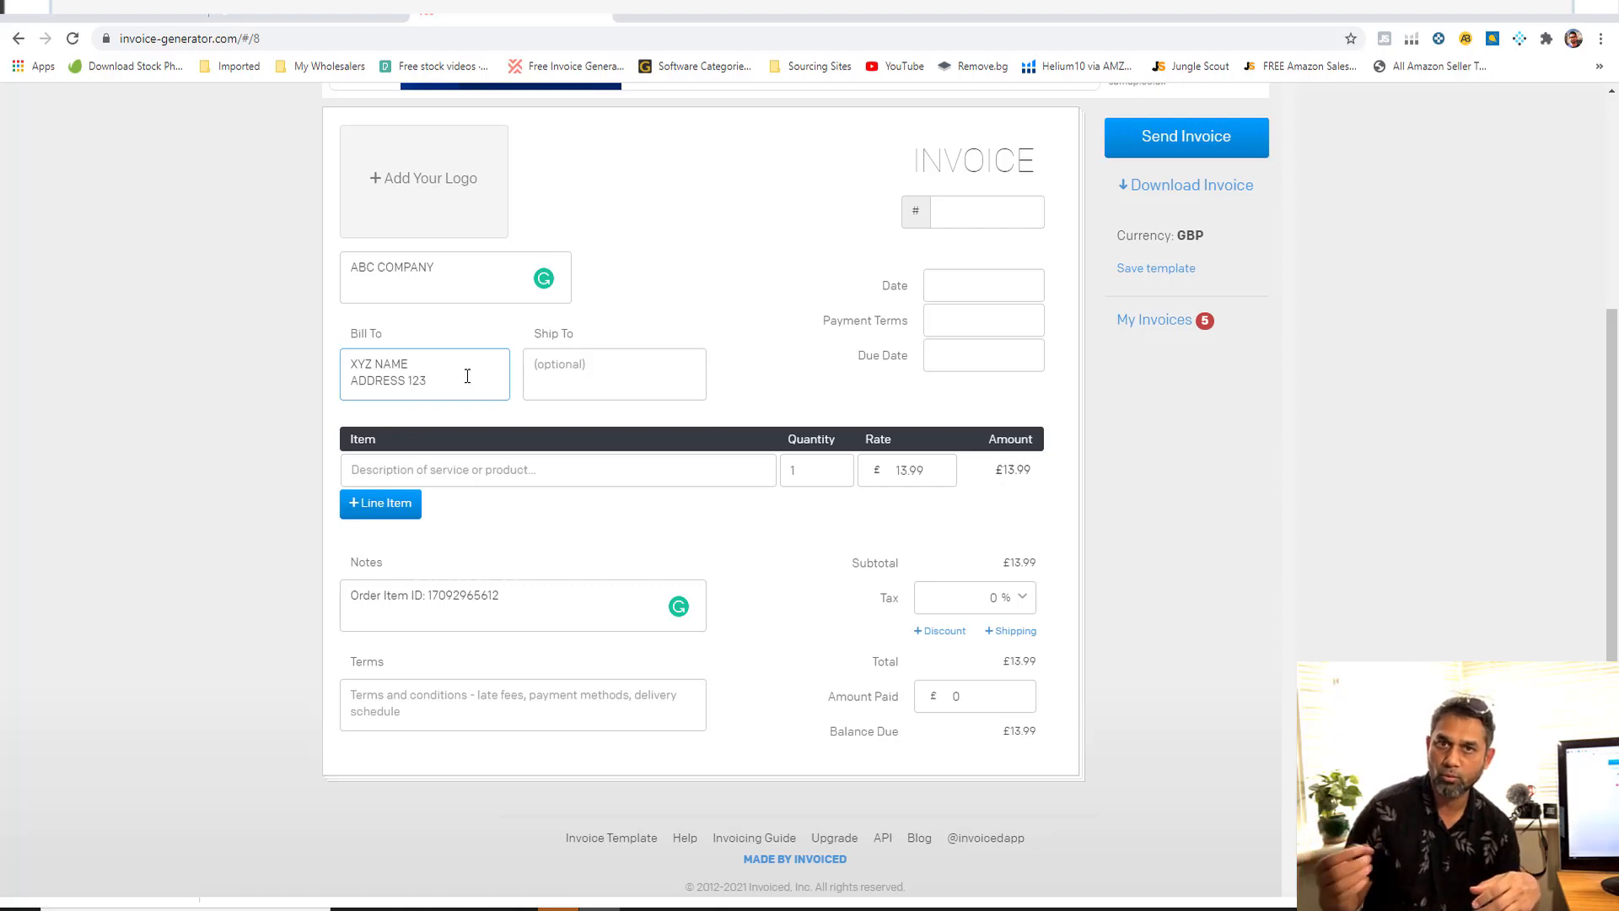
Copy the Bill To name and address into the Ship To field.
click(557, 373)
drag(436, 393, 154, 330)
key(ctrl+c)
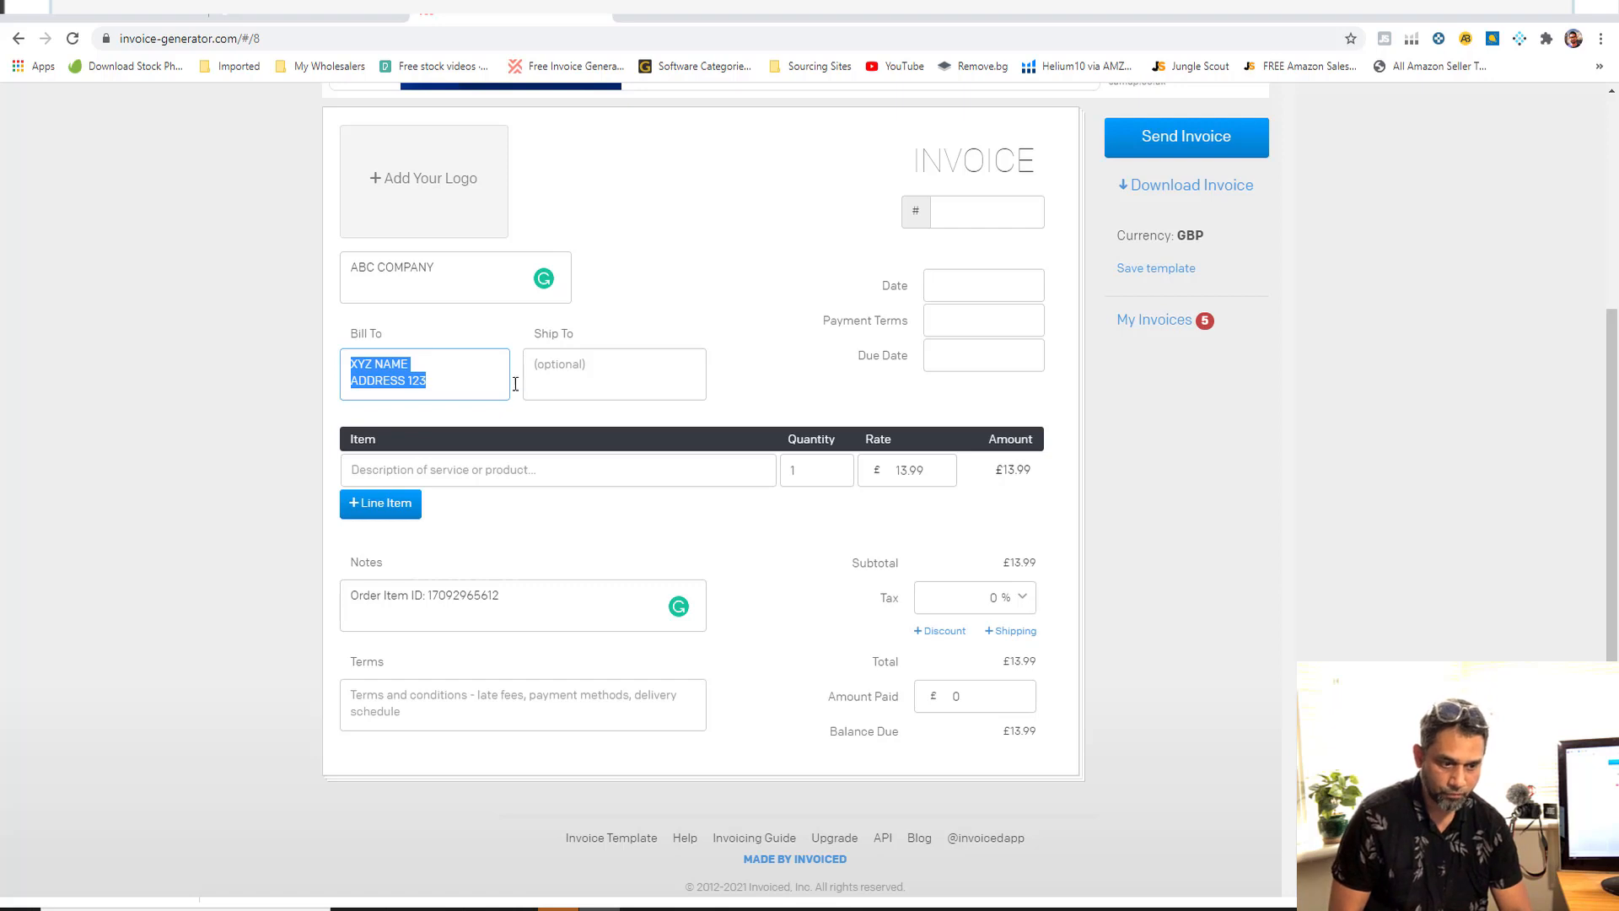
click(574, 382)
key(ctrl+v)
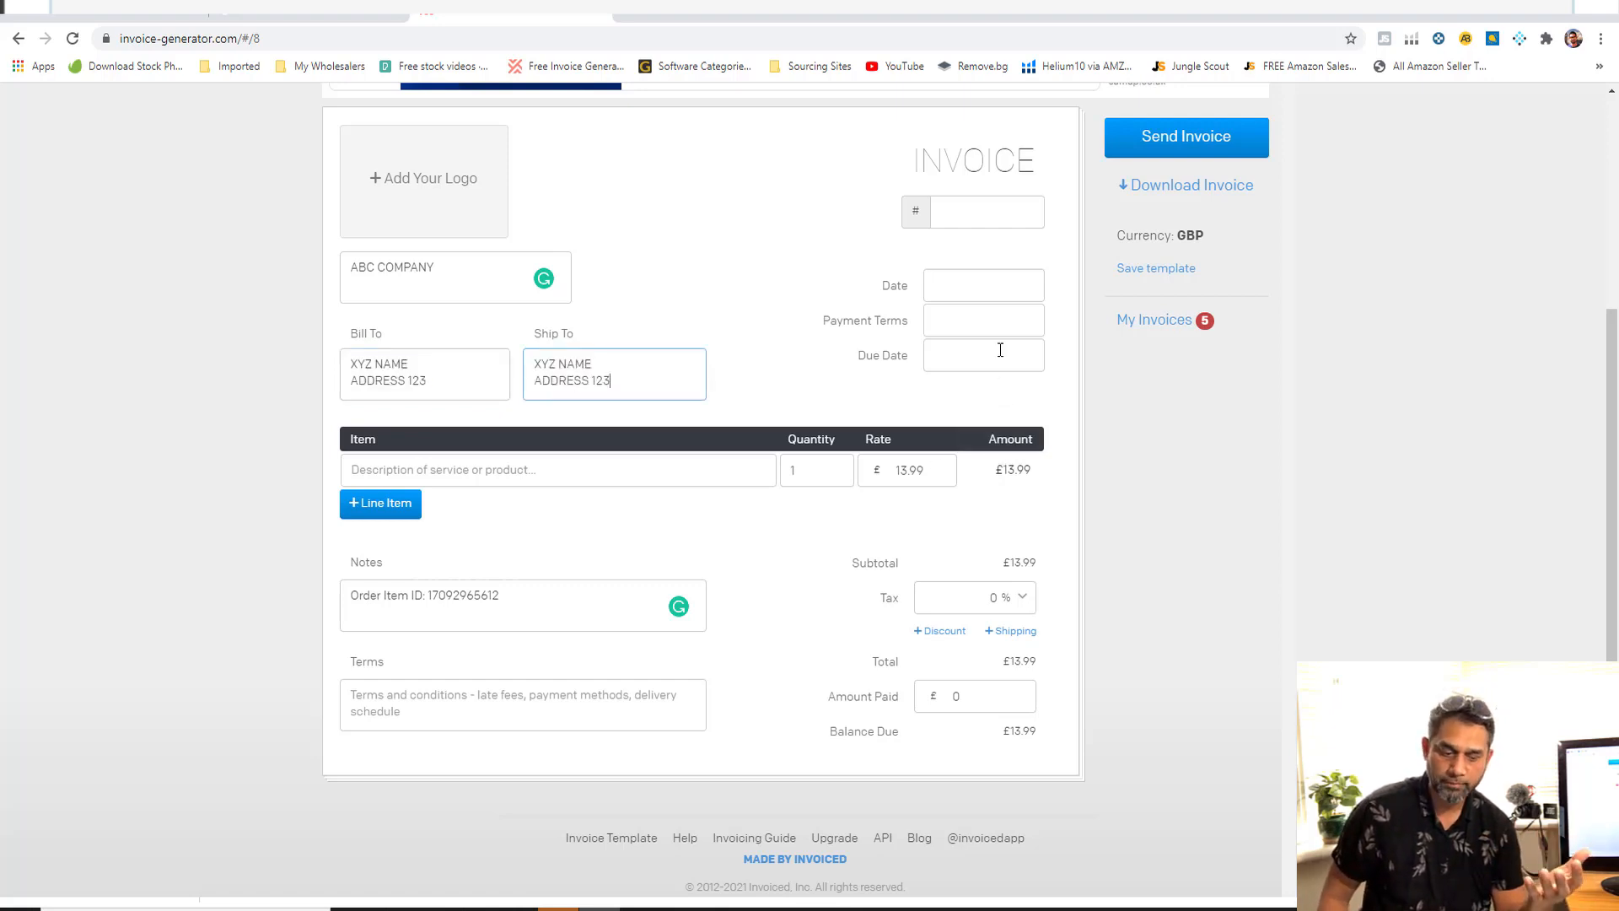
Set the invoice number to AJ2021001.
click(980, 219)
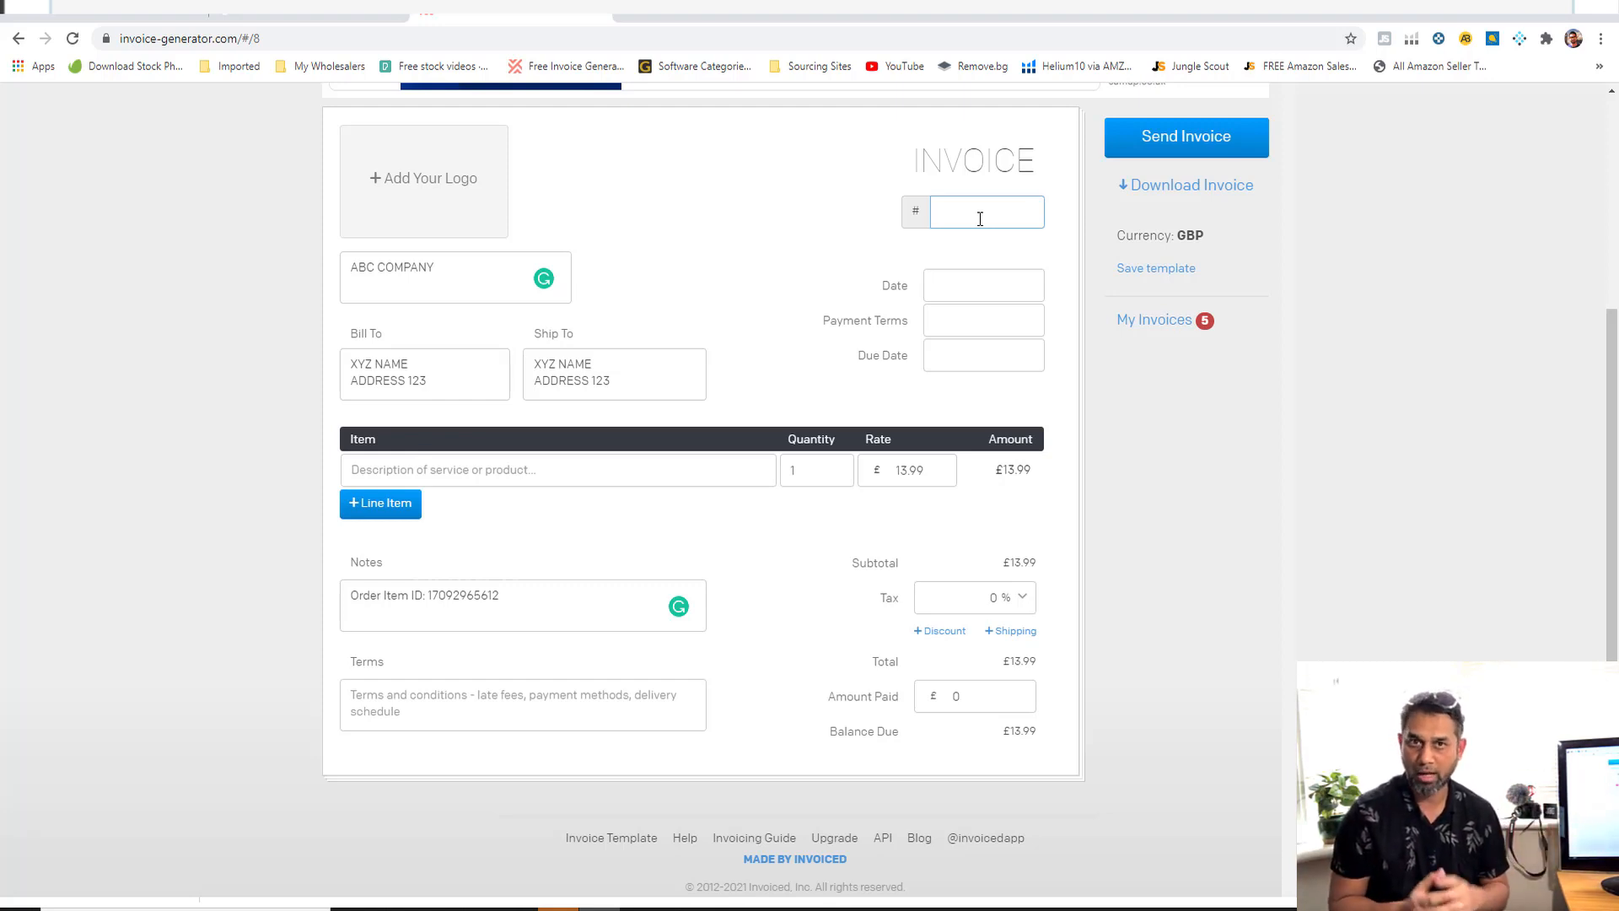
text(XY)
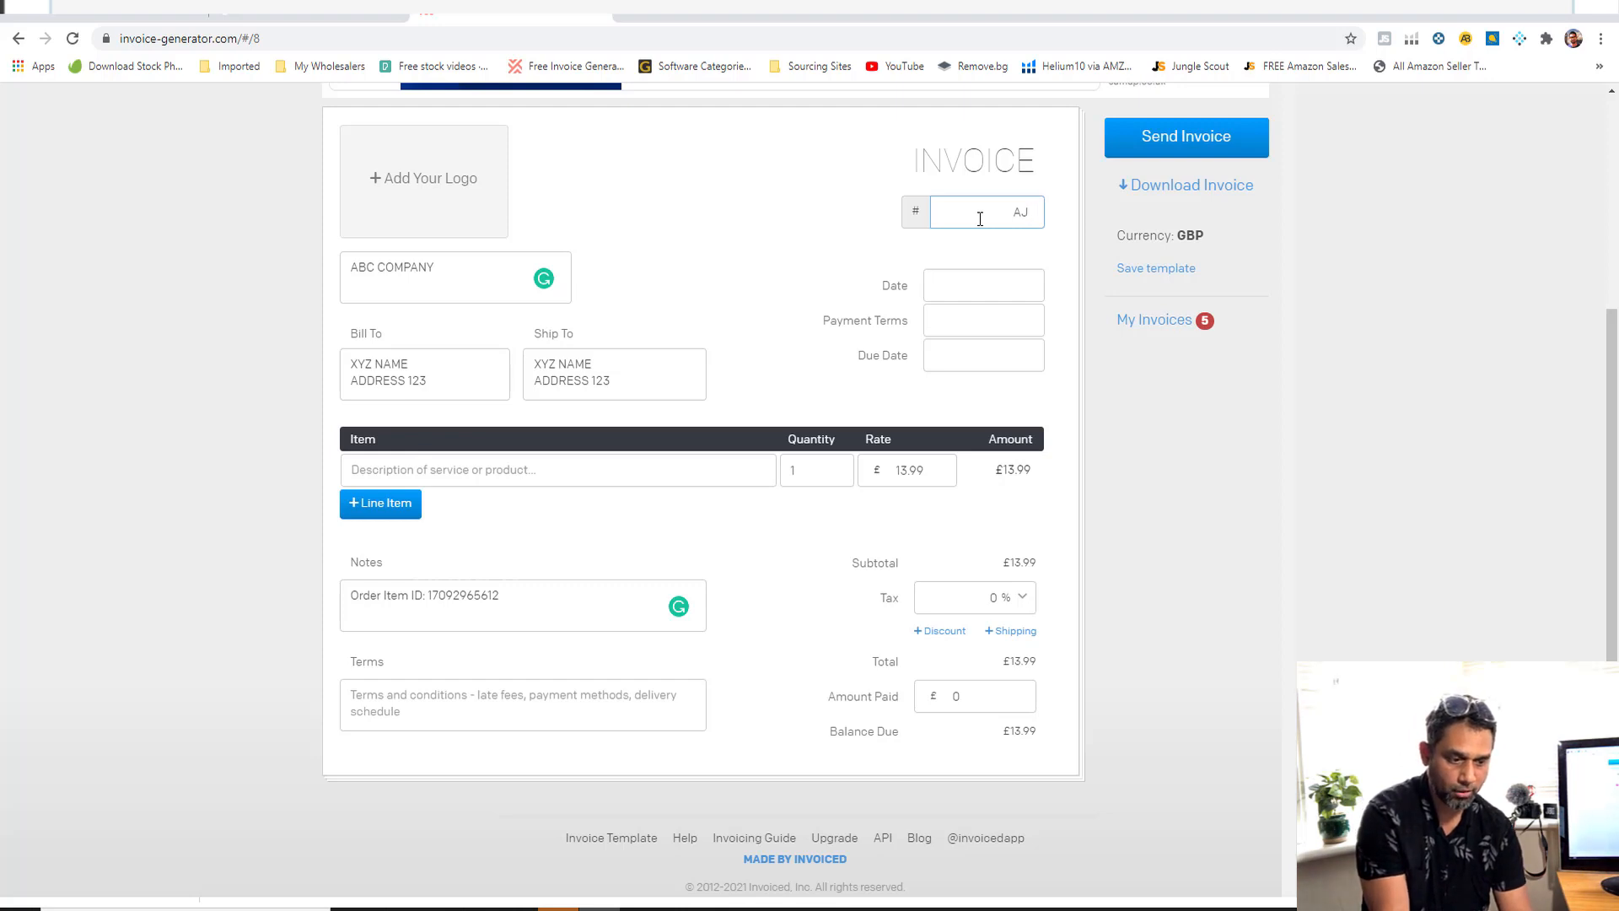
text(2021)
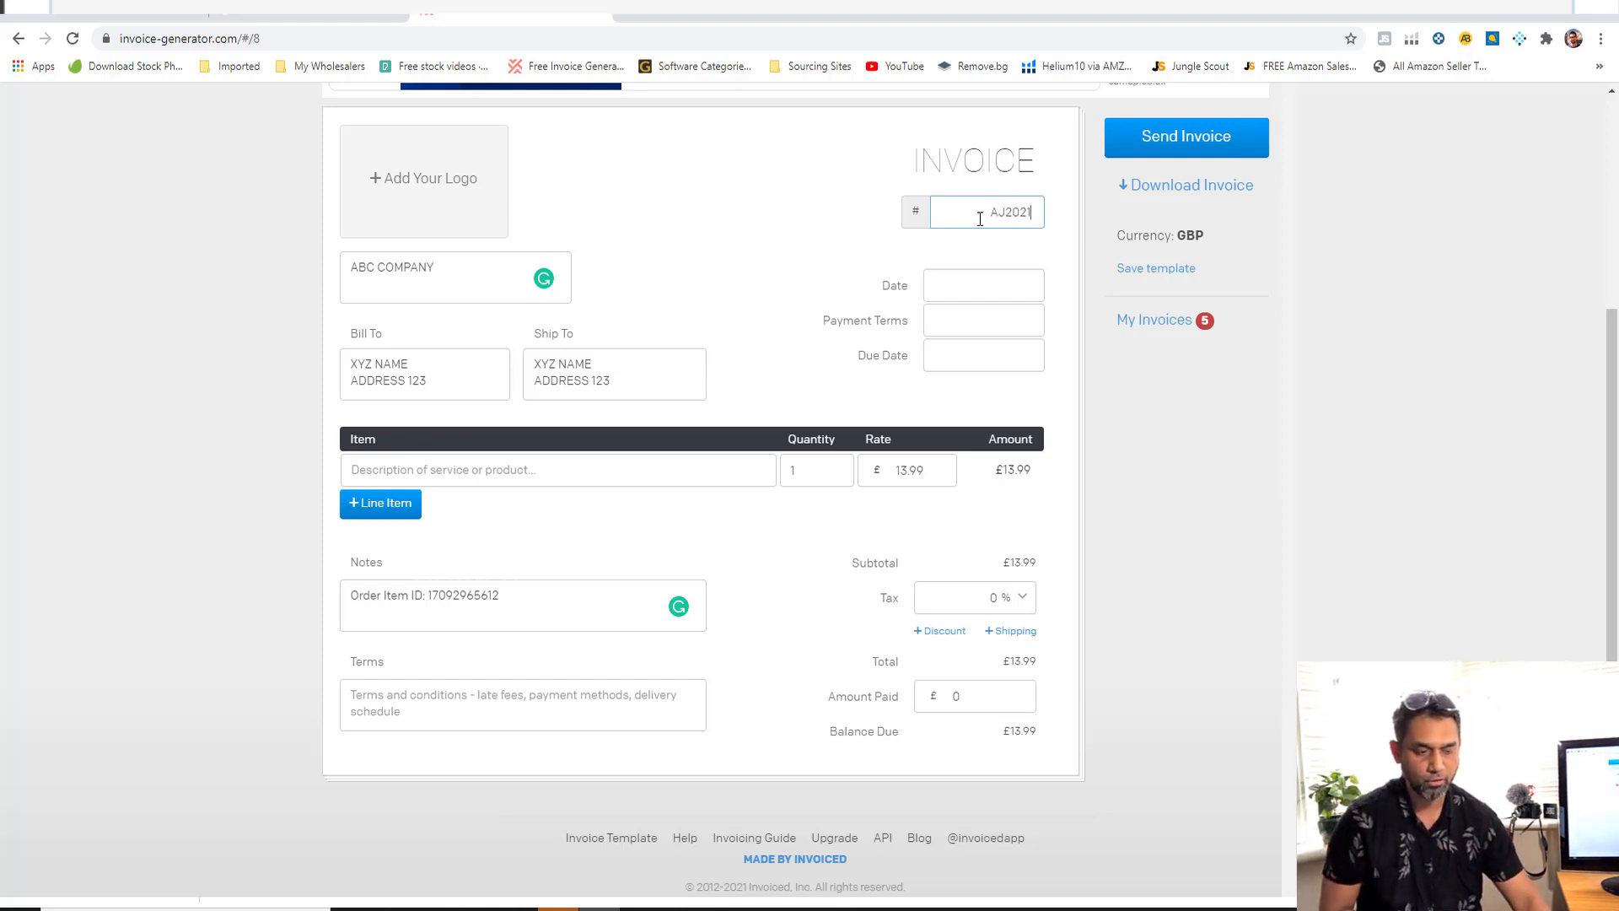
text(001)
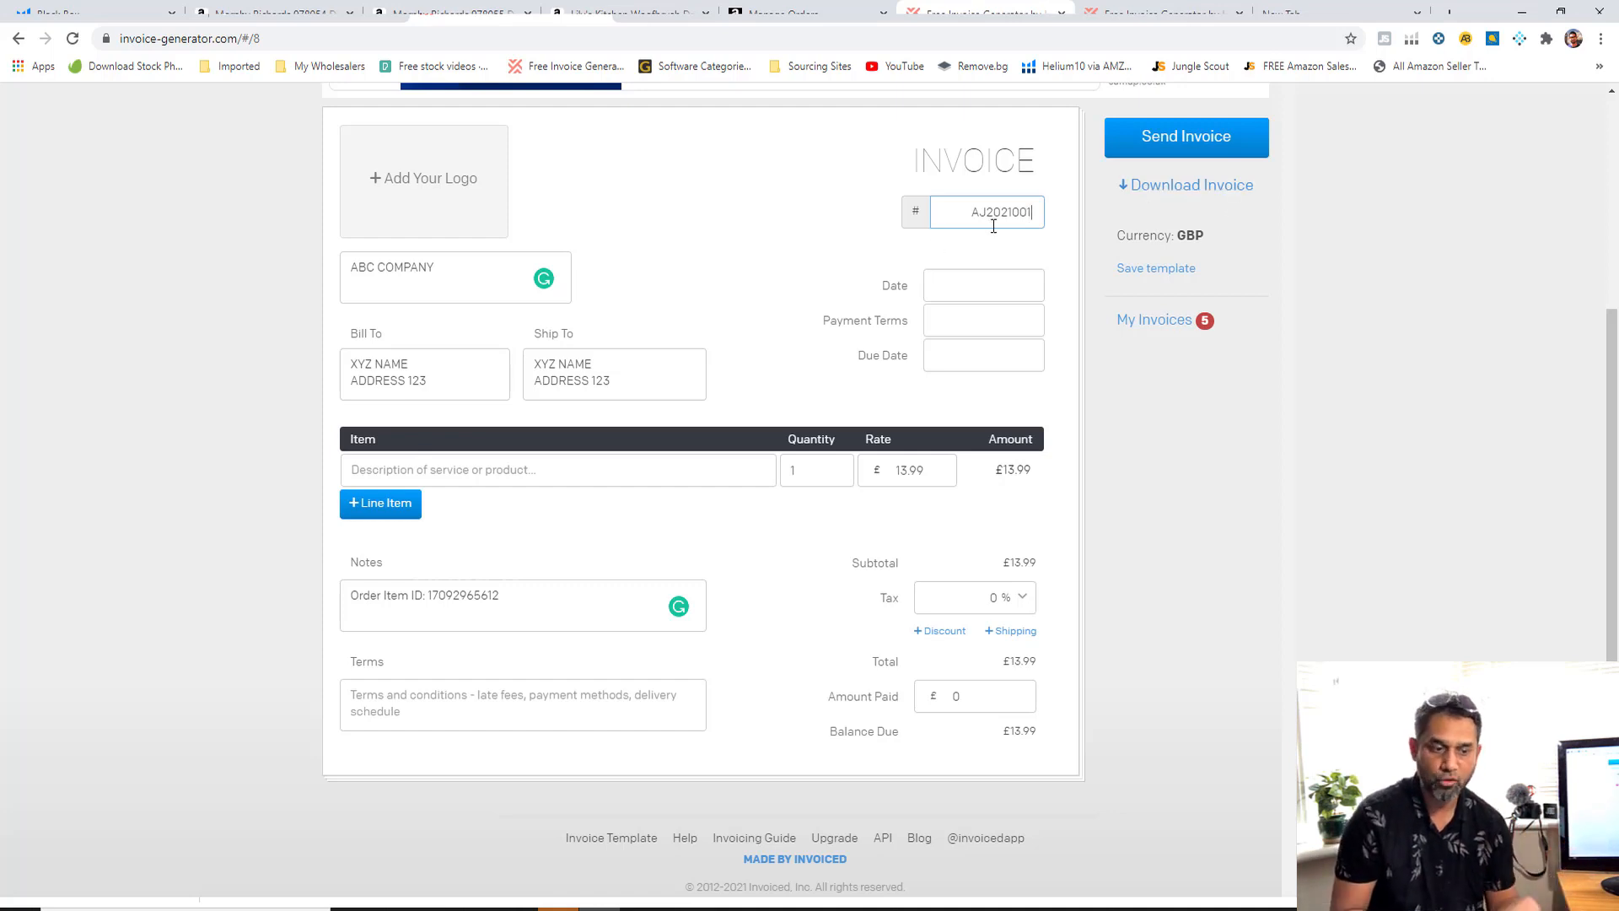
drag(1035, 213, 1026, 213)
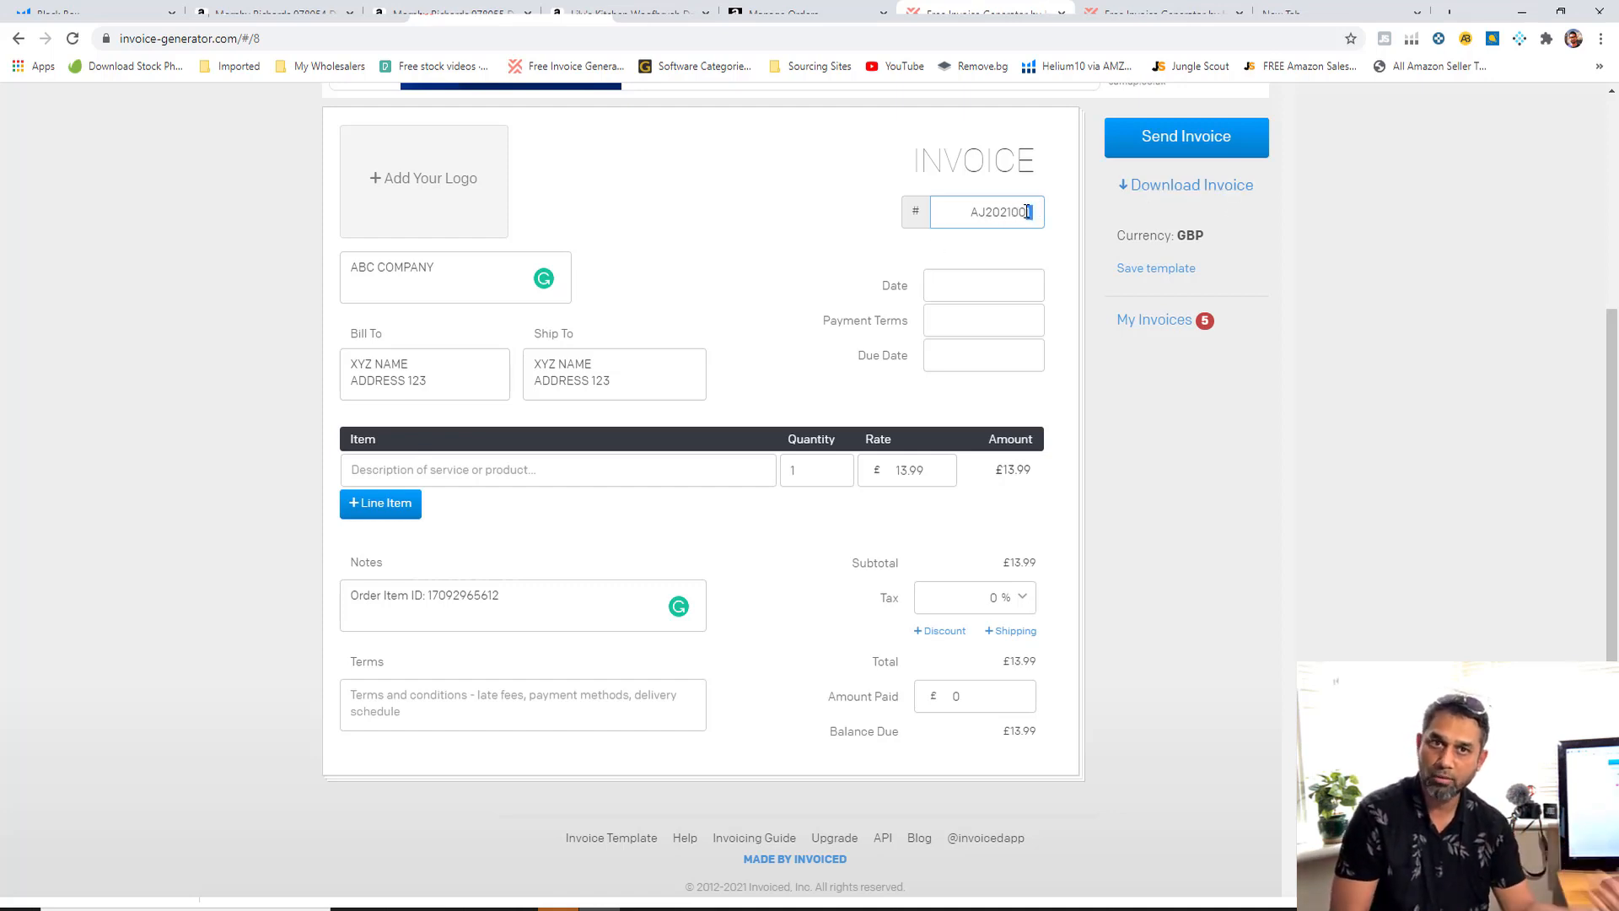
click(1024, 293)
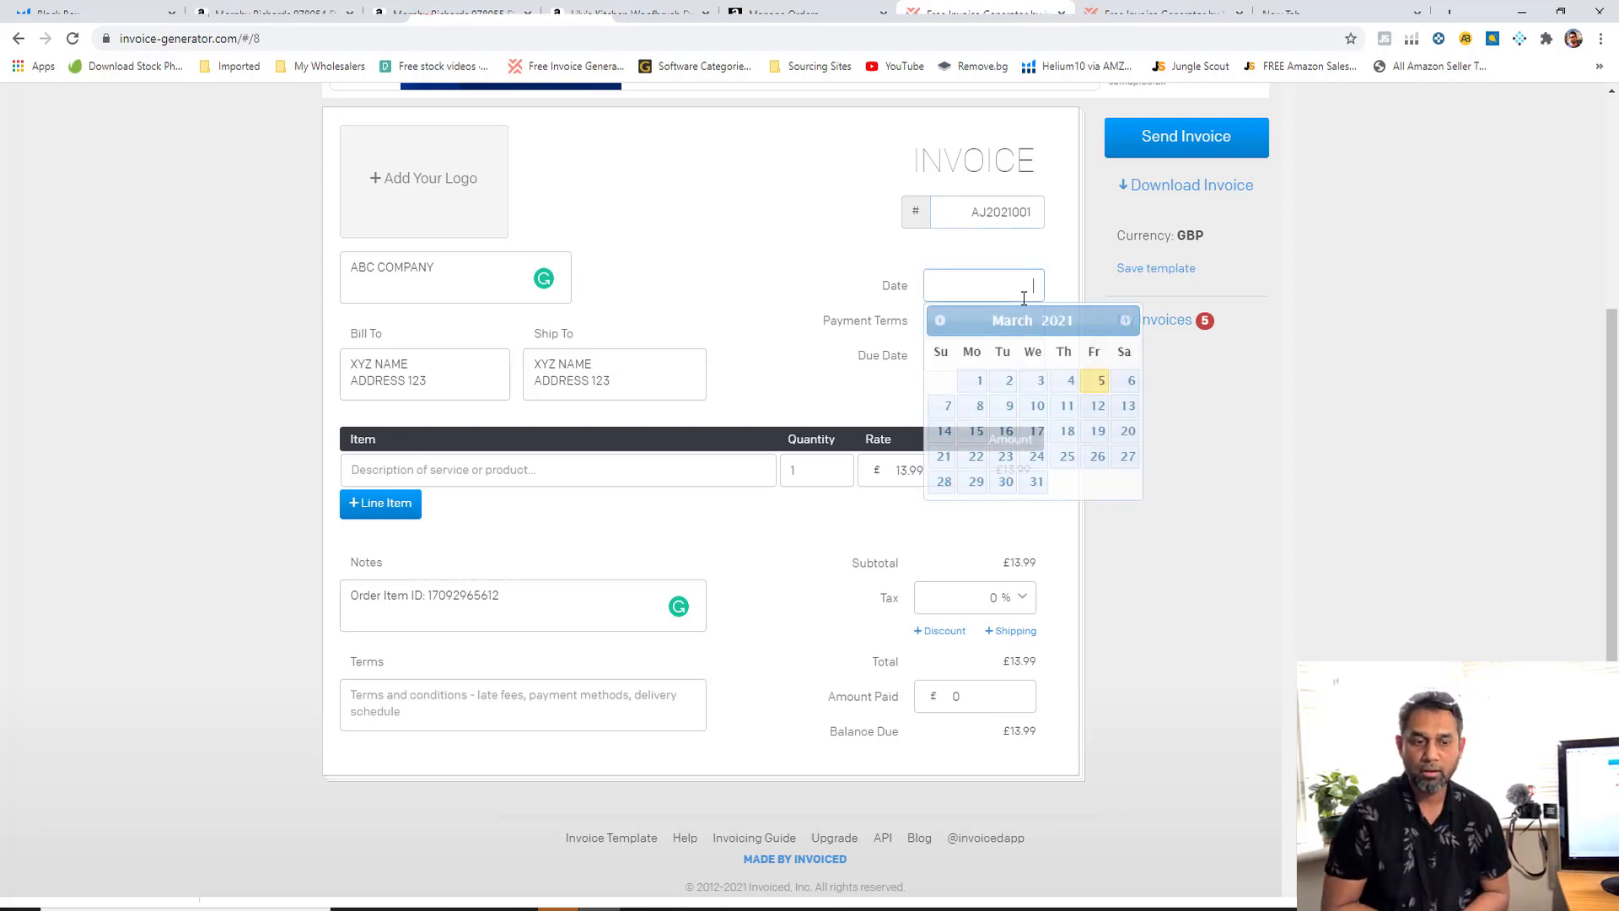
click(855, 270)
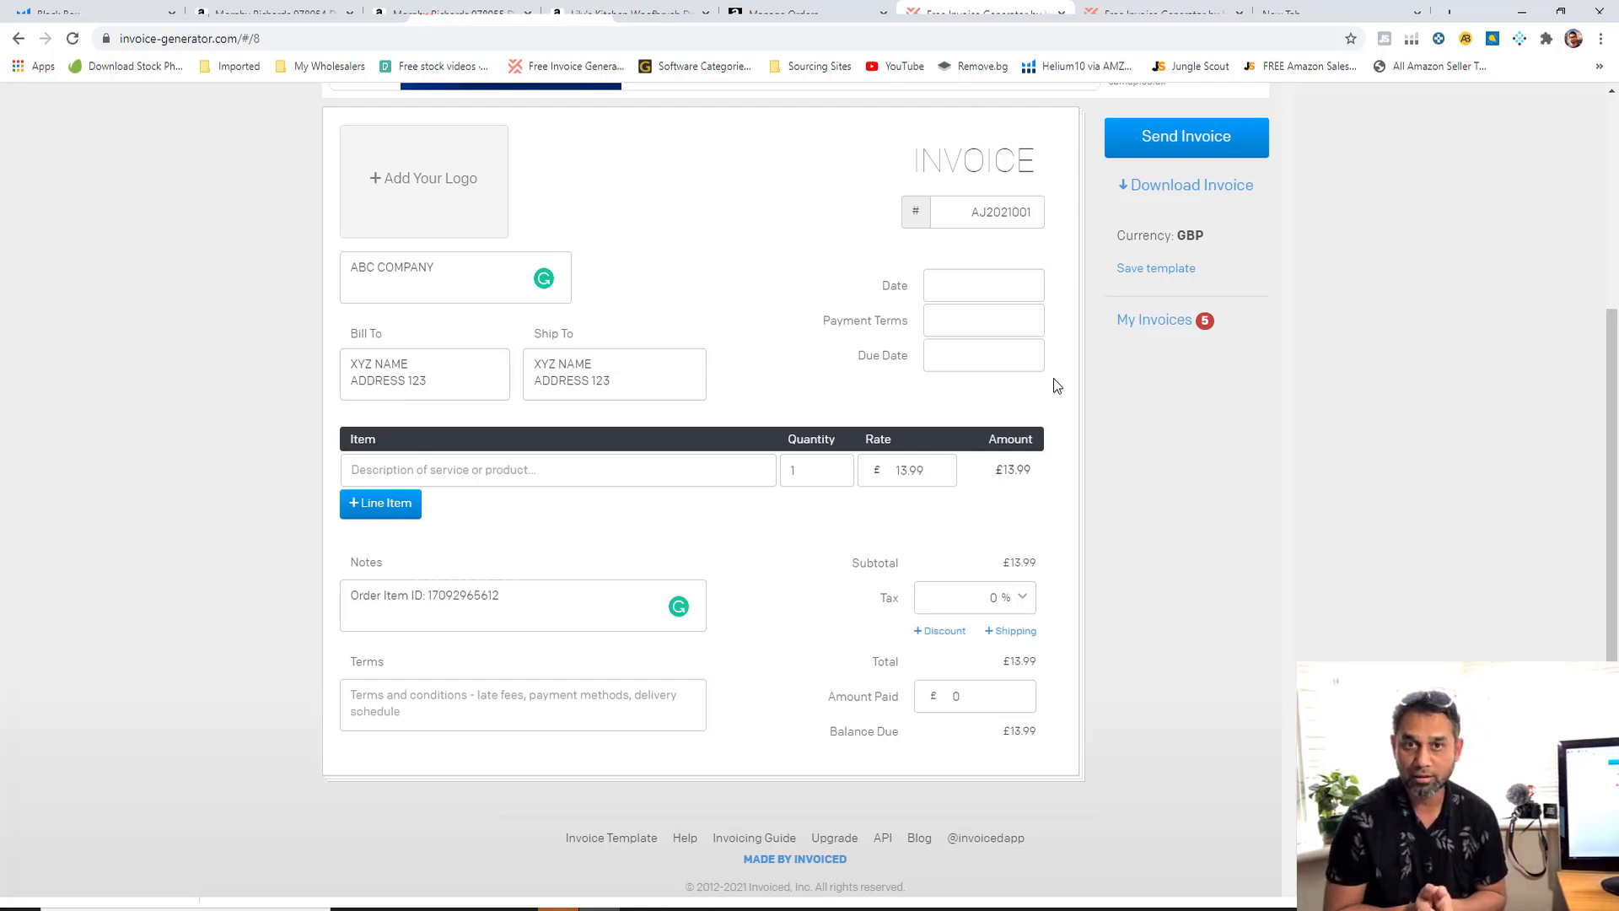
click(987, 291)
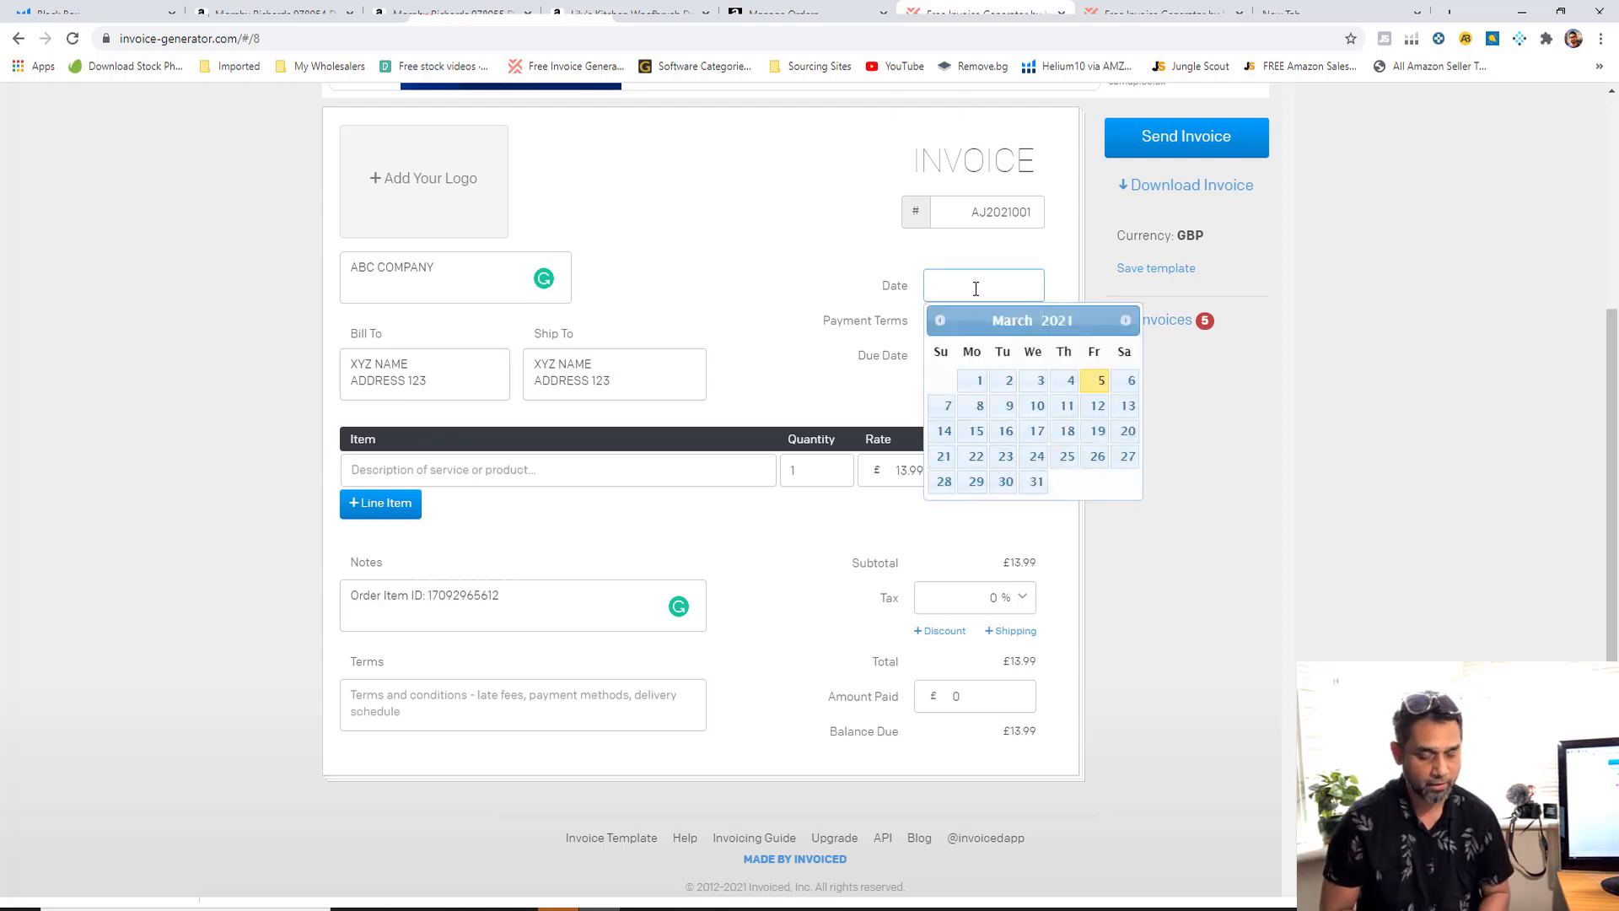
click(746, 315)
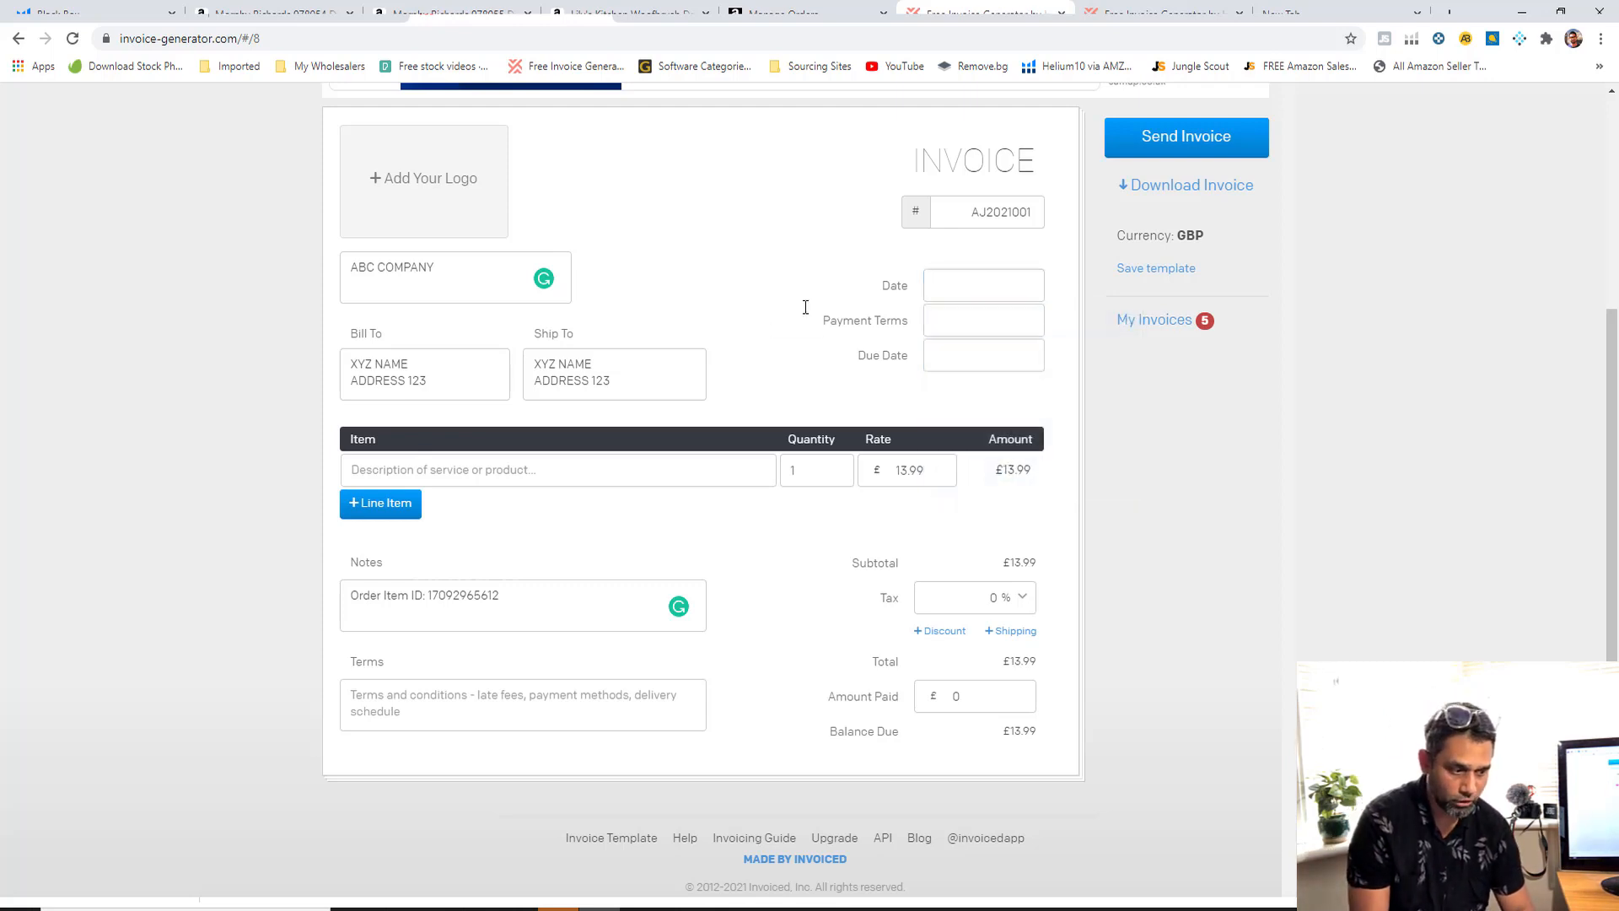
click(969, 294)
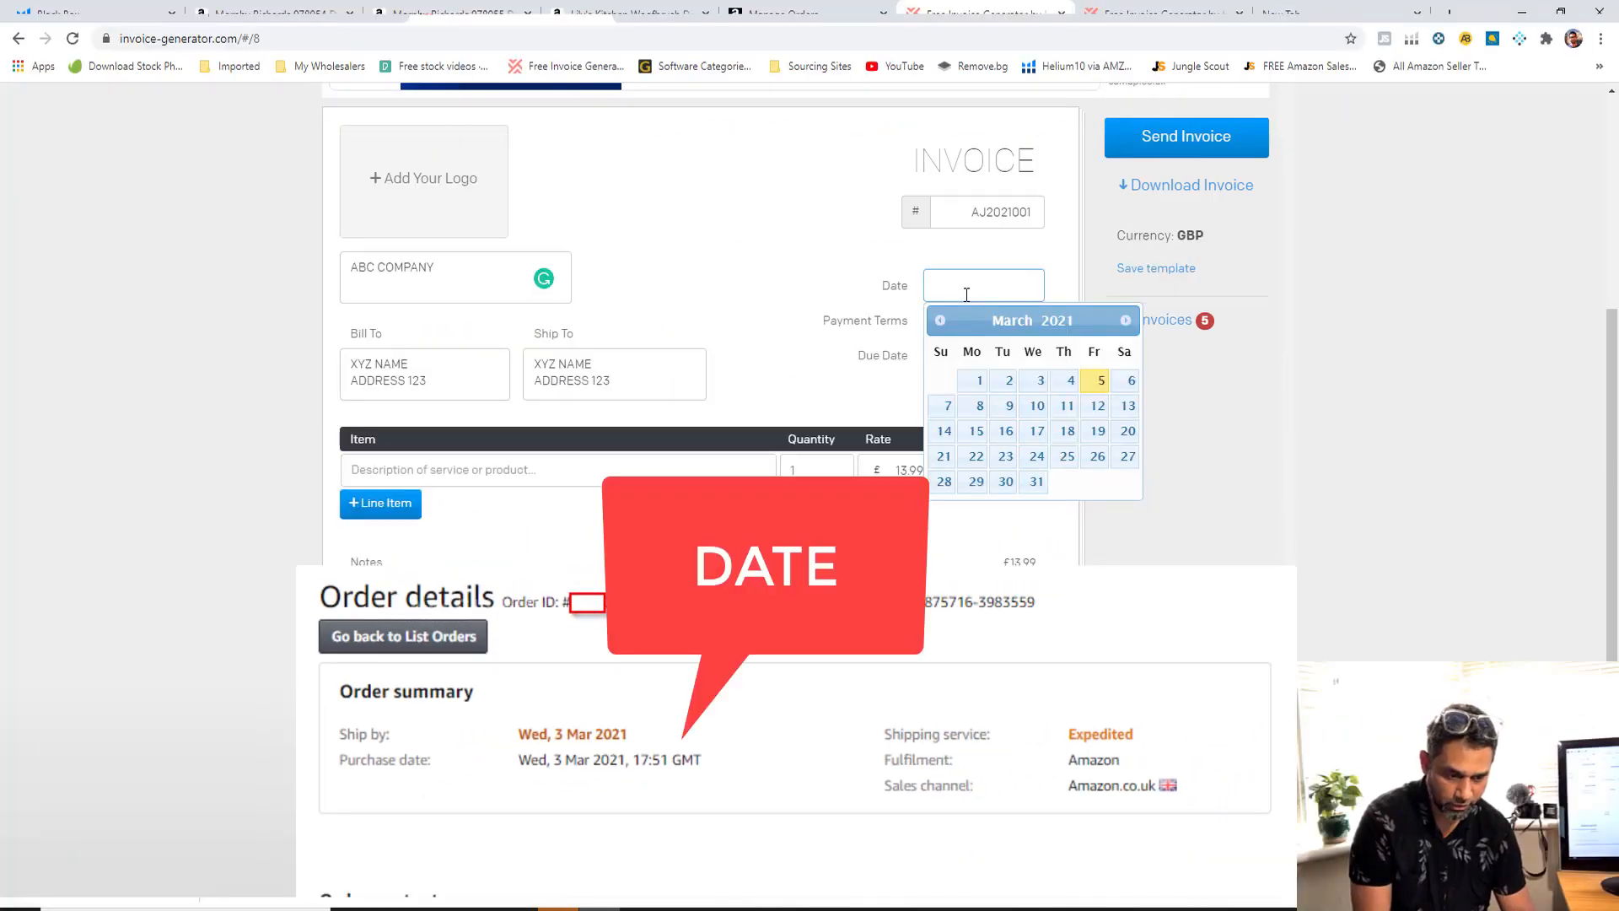
click(804, 287)
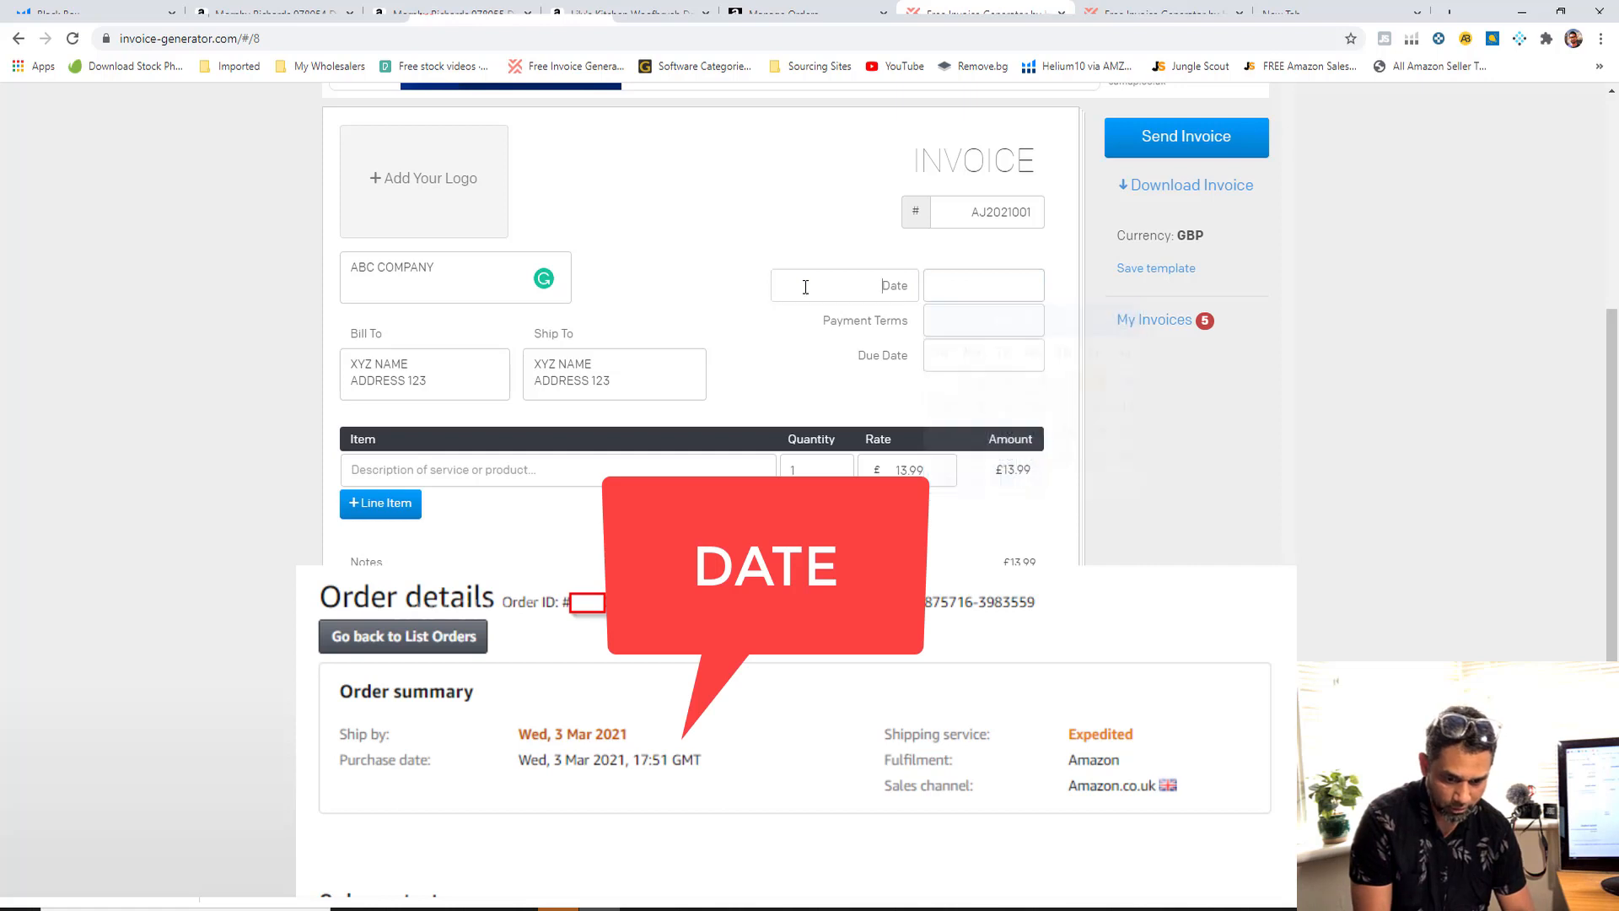
click(943, 293)
key(ctrl+v)
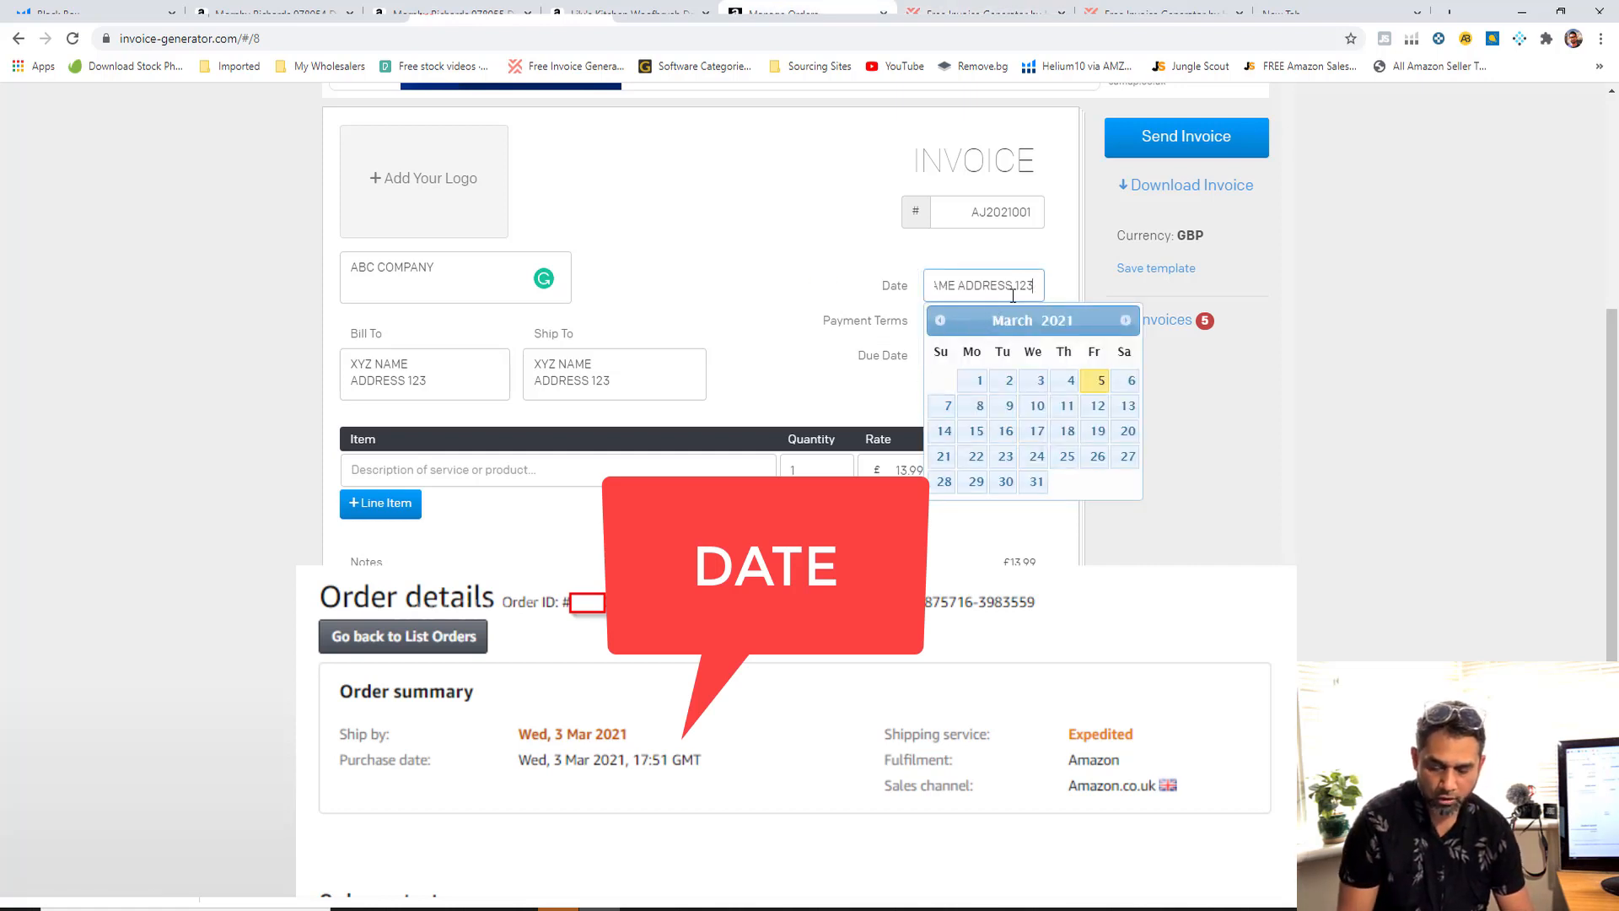
key(BackSpace)
key(BackSpace)
key(BackSpace)
key(BackSpace)
key(BackSpace)
key(BackSpace)
key(BackSpace)
key(BackSpace)
key(BackSpace)
key(BackSpace)
key(BackSpace)
key(BackSpace)
key(BackSpace)
key(BackSpace)
key(BackSpace)
key(BackSpace)
key(BackSpace)
key(BackSpace)
key(BackSpace)
key(BackSpace)
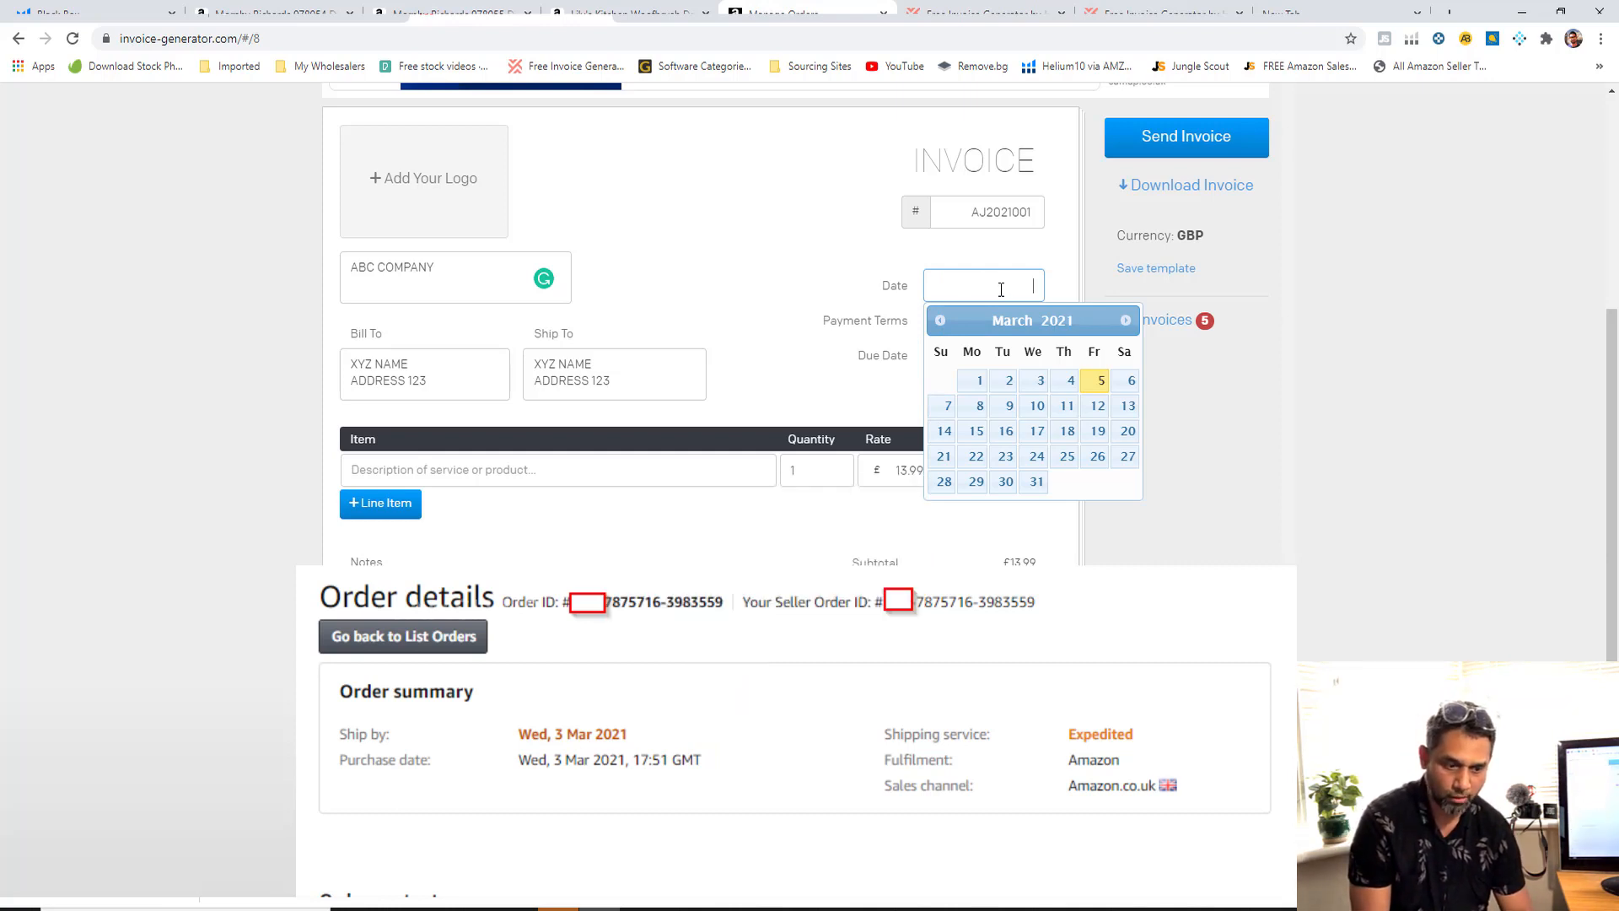
click(894, 251)
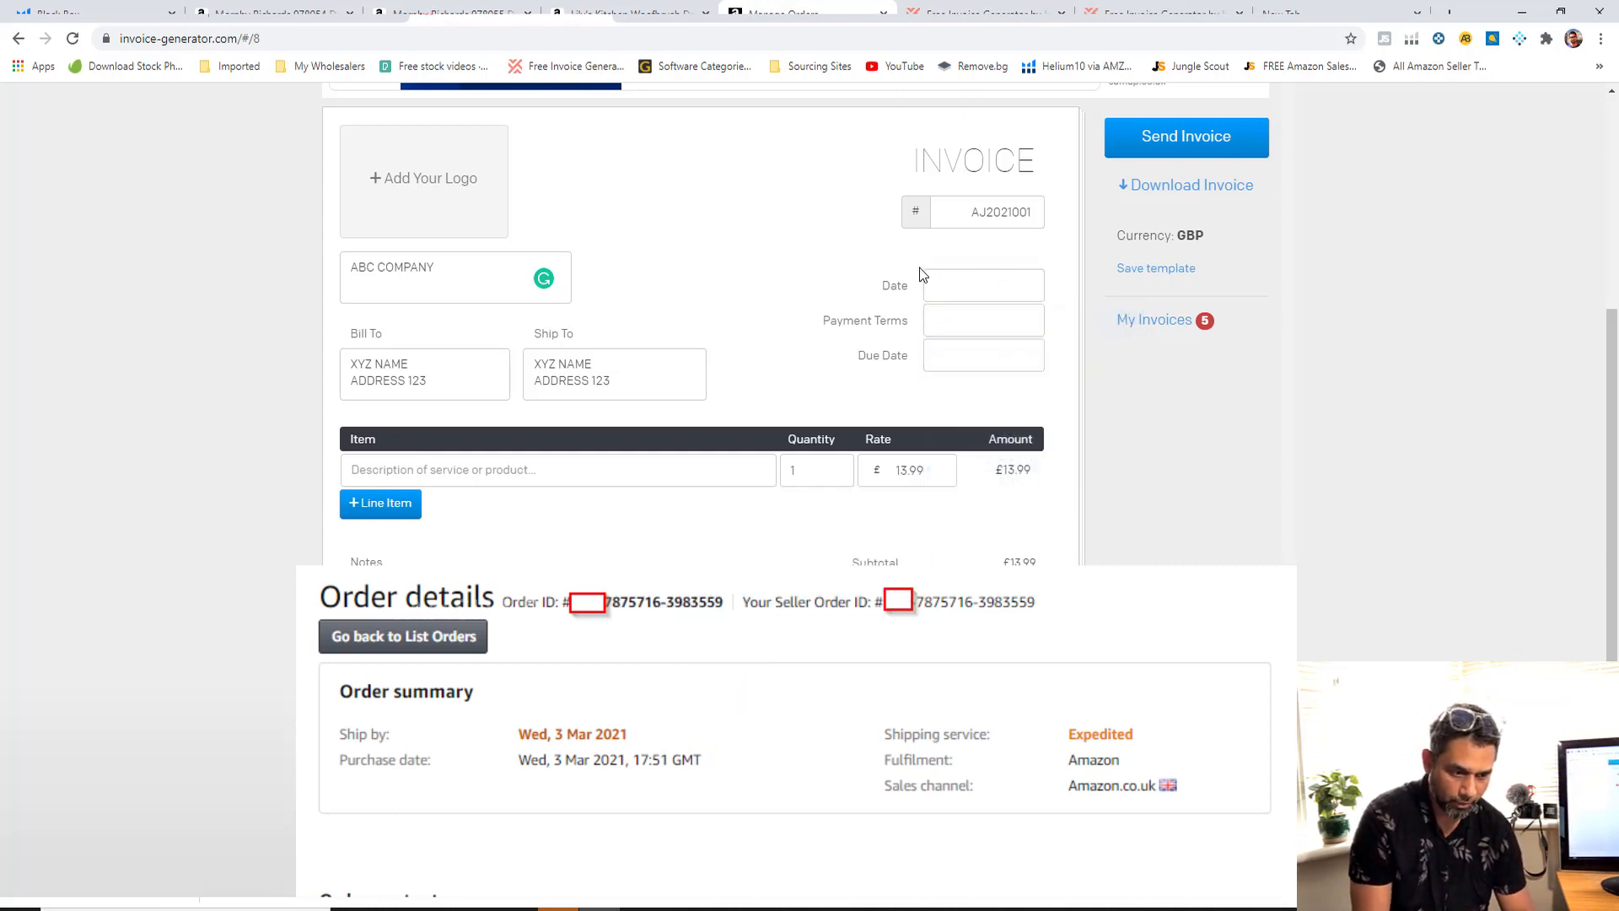
Set the invoice date to 03/02/2021 3:21 PM.
click(980, 282)
text(3/02/2021 3:21 PM)
Enter AMAZON PURCHASE VAT 0% as the invoice's payment terms.
click(787, 318)
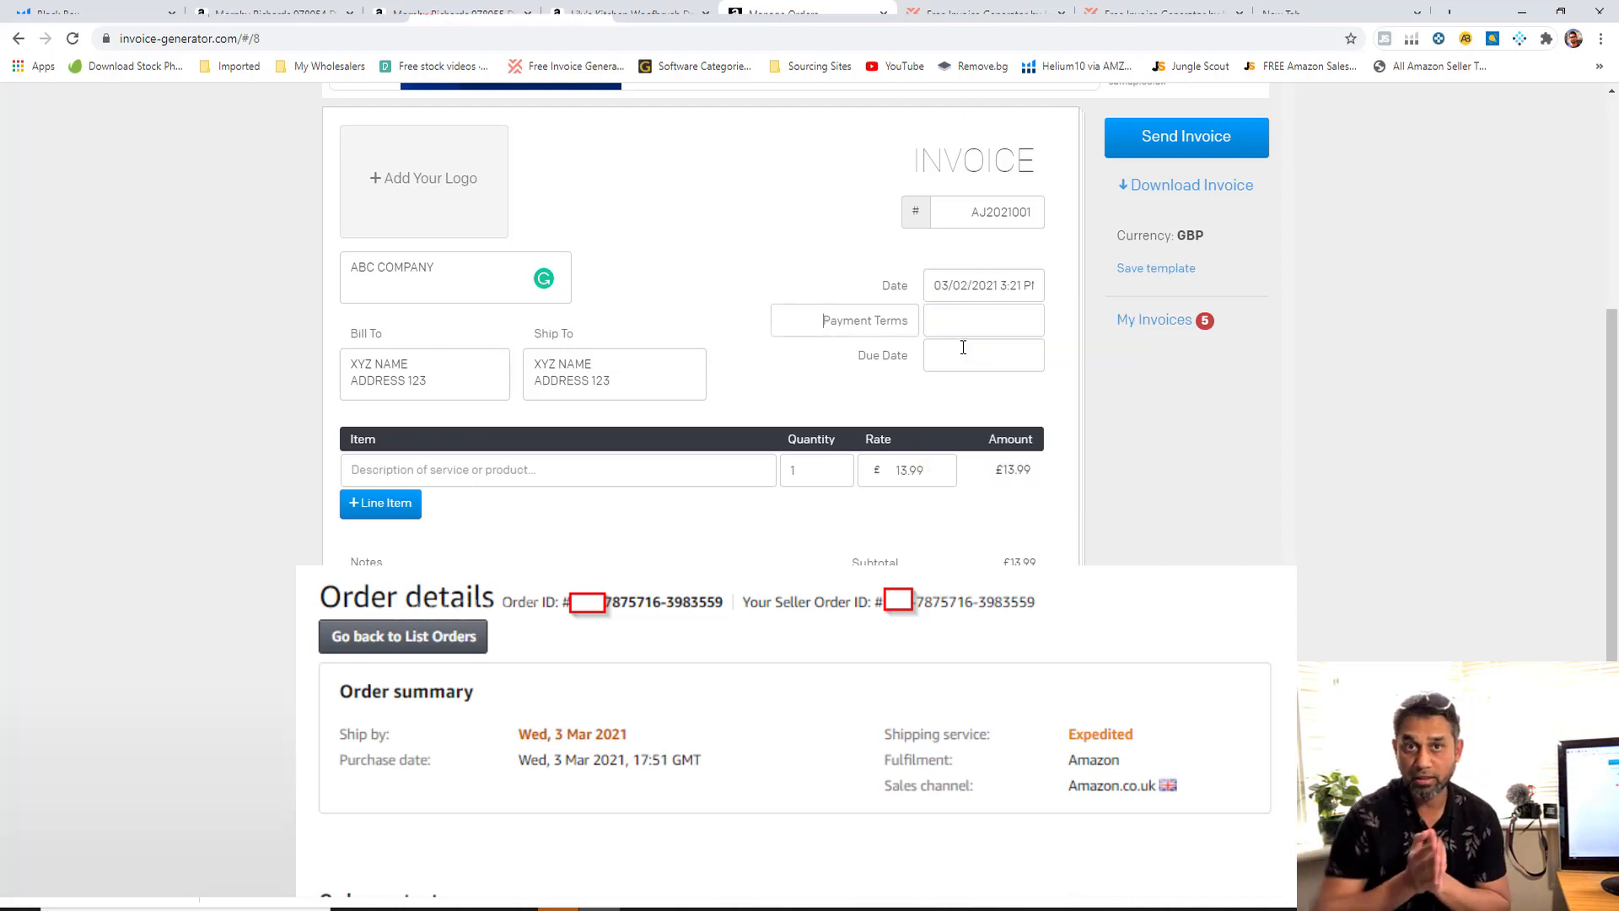
click(952, 321)
click(893, 321)
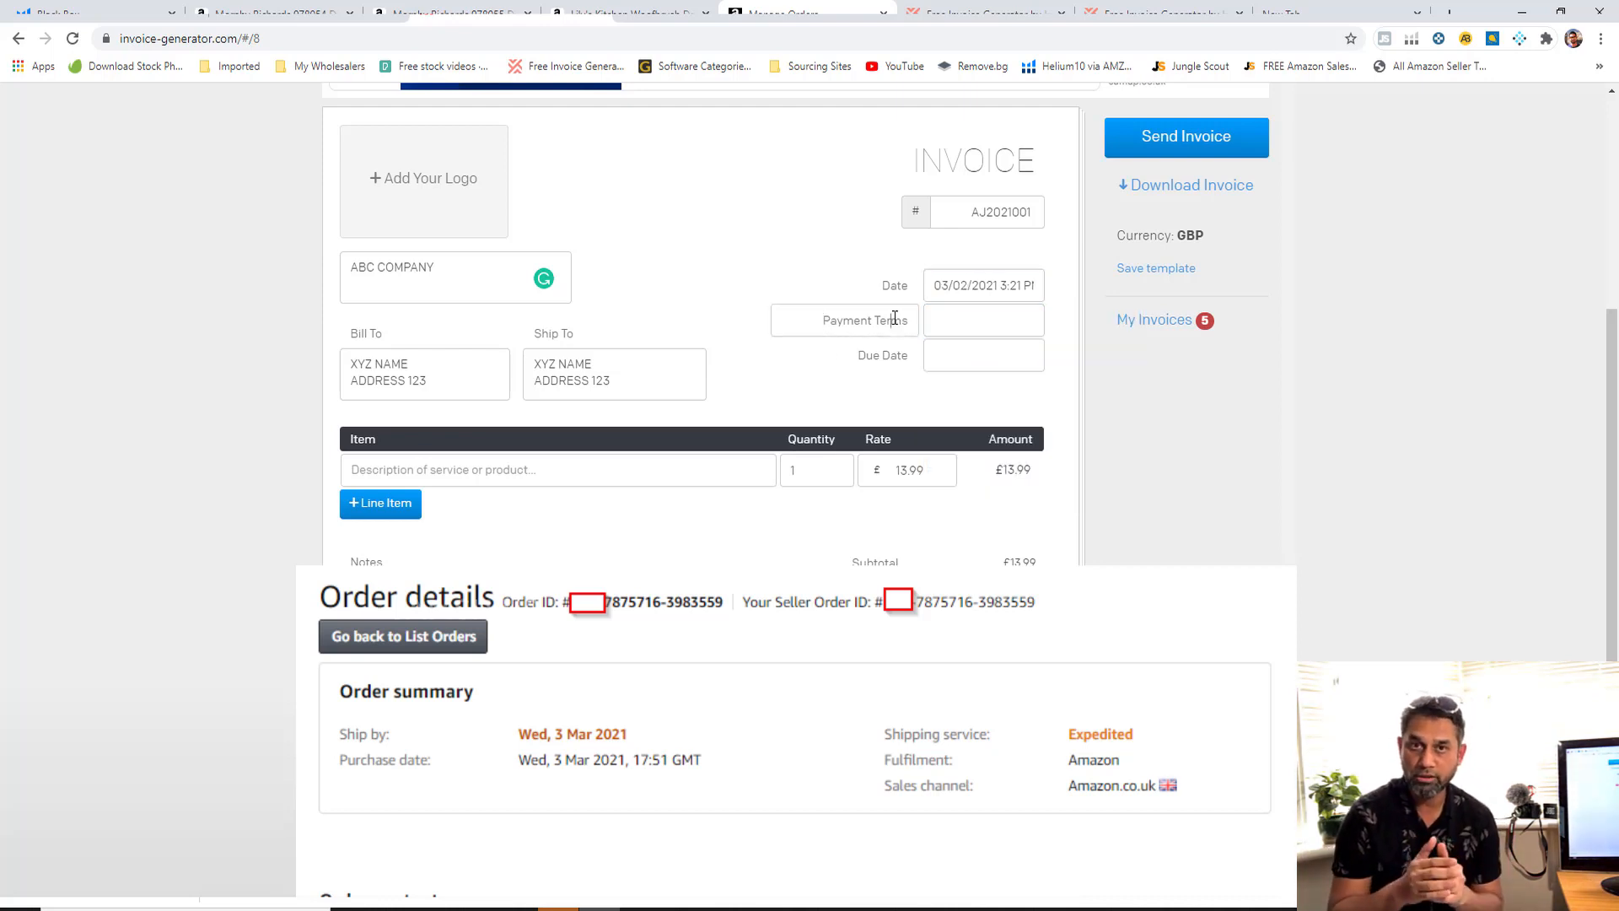
click(933, 321)
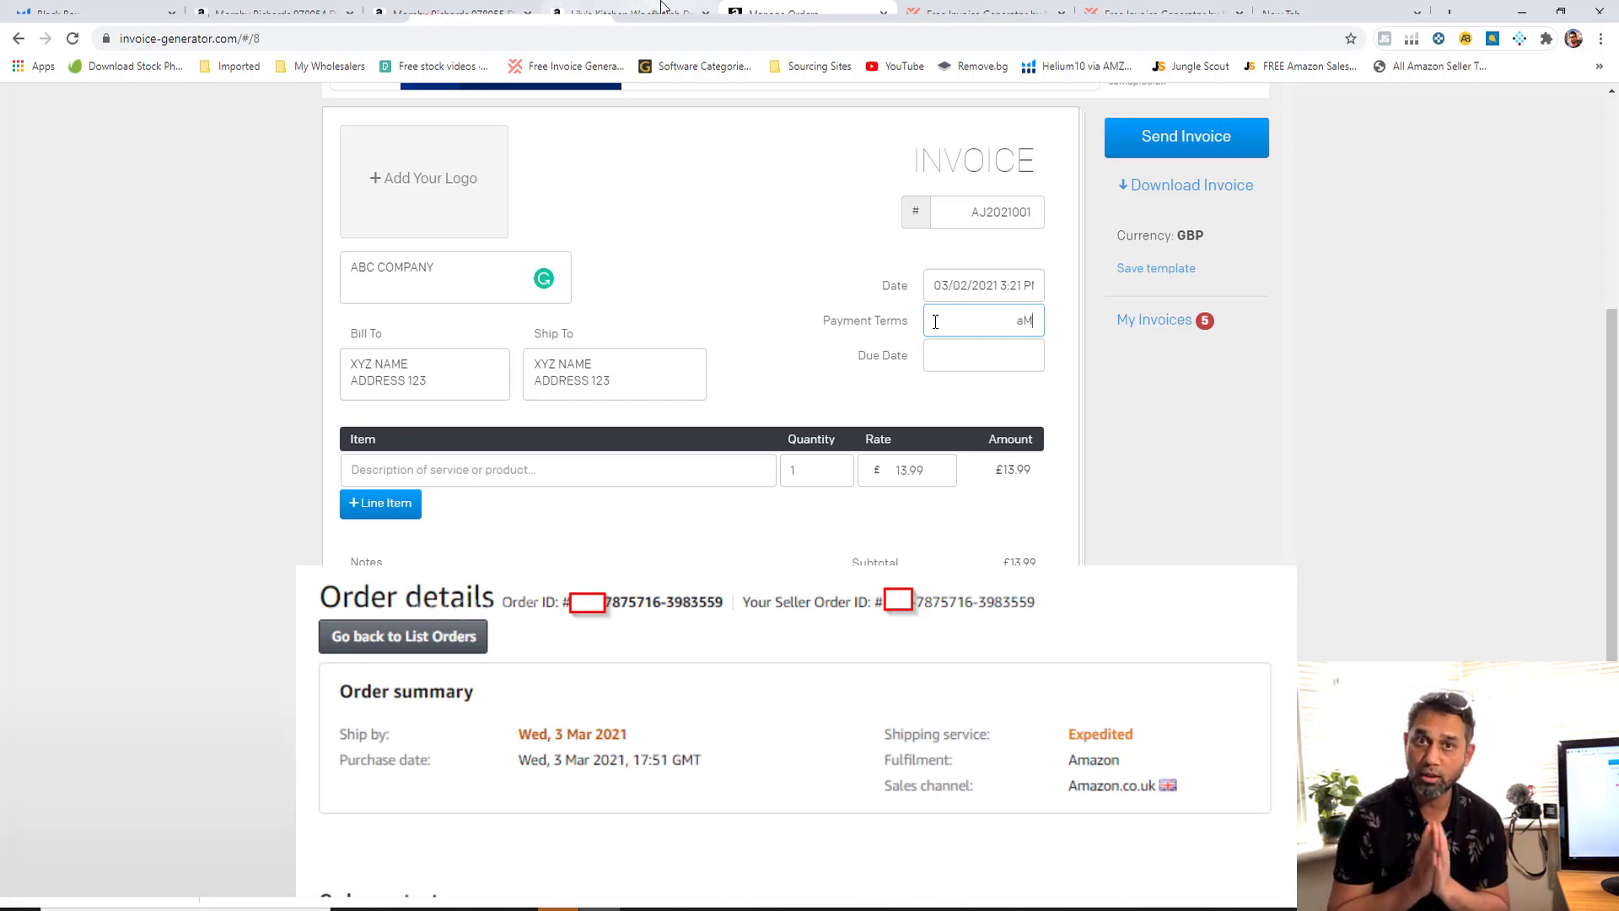
text(aMAZ)
key(BackSpace)
key(BackSpace)
key(BackSpace)
key(BackSpace)
text(AMA)
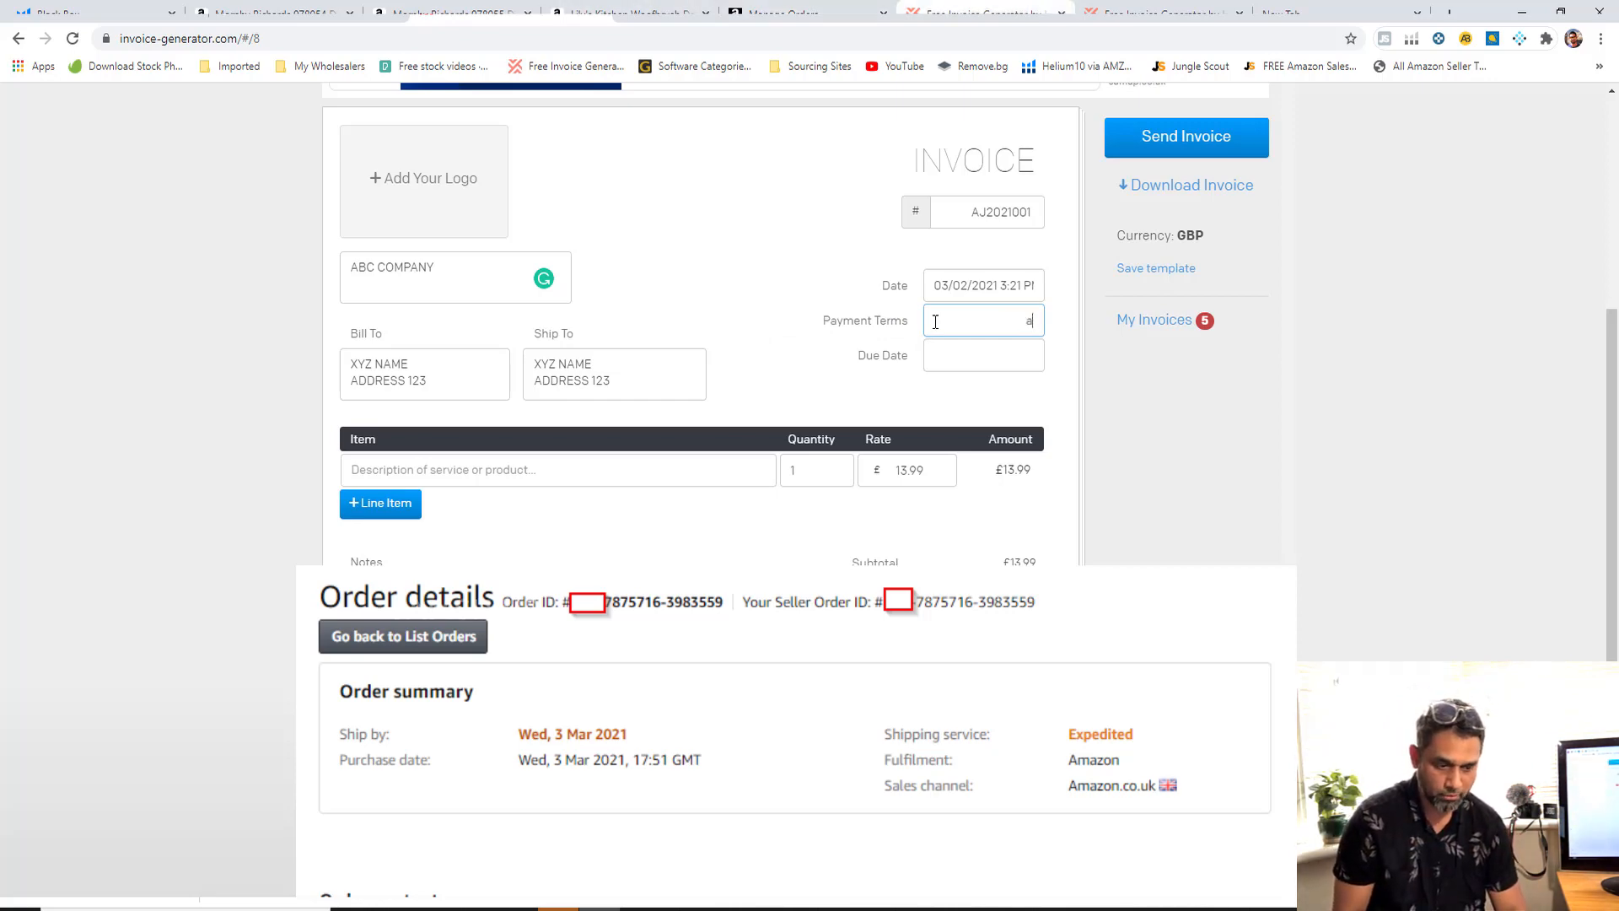
text(ZON)
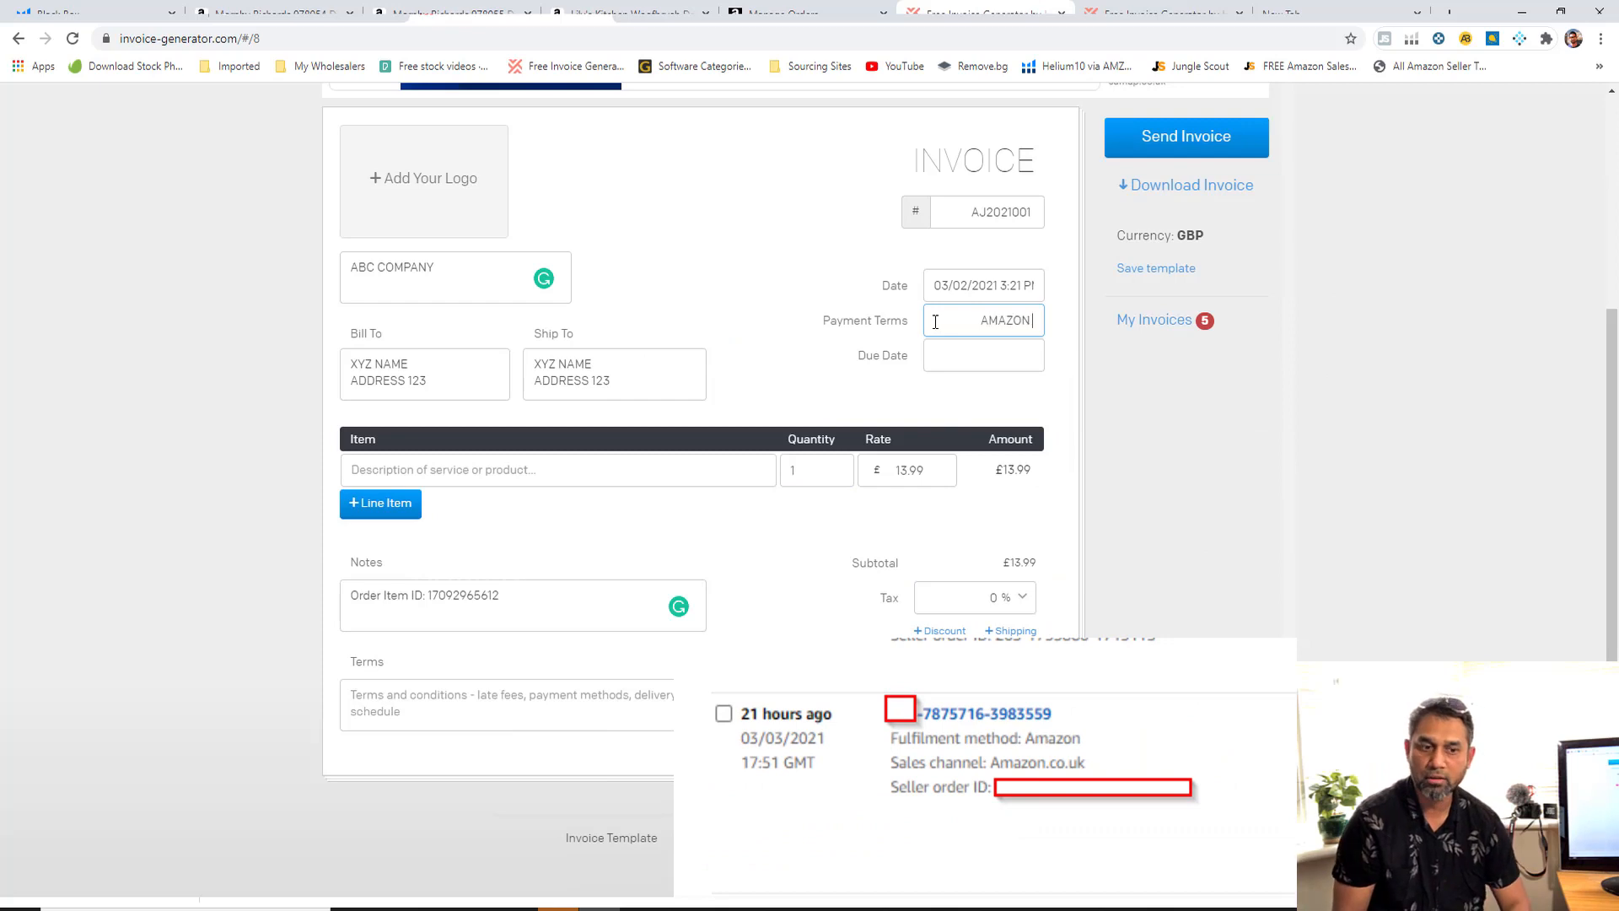
text( PURCHASE)
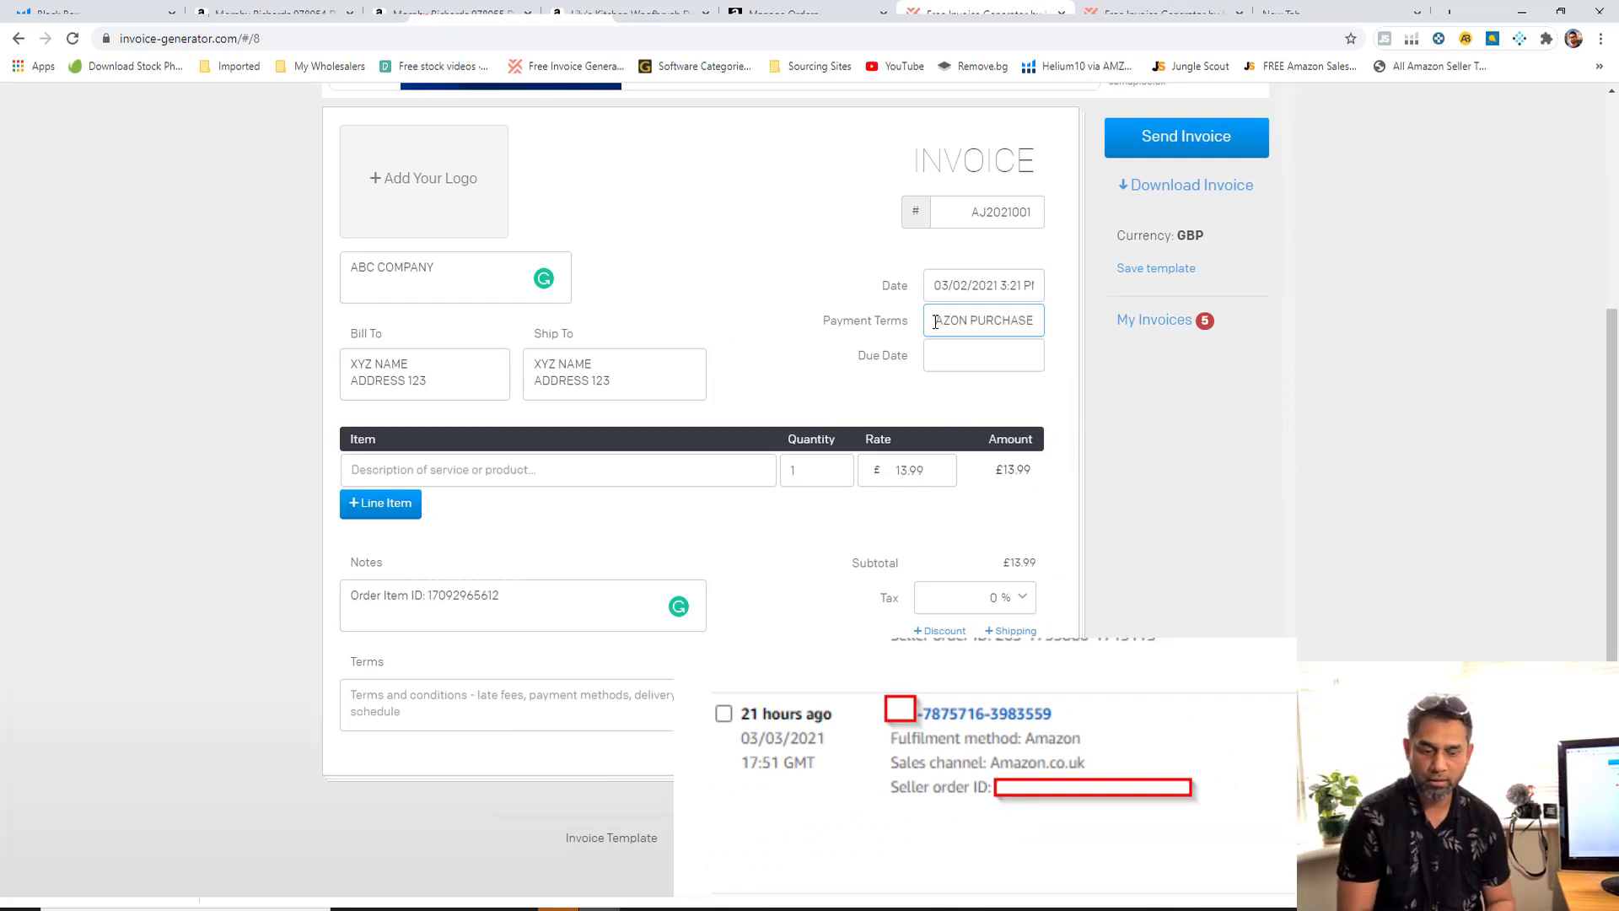
text( VAT)
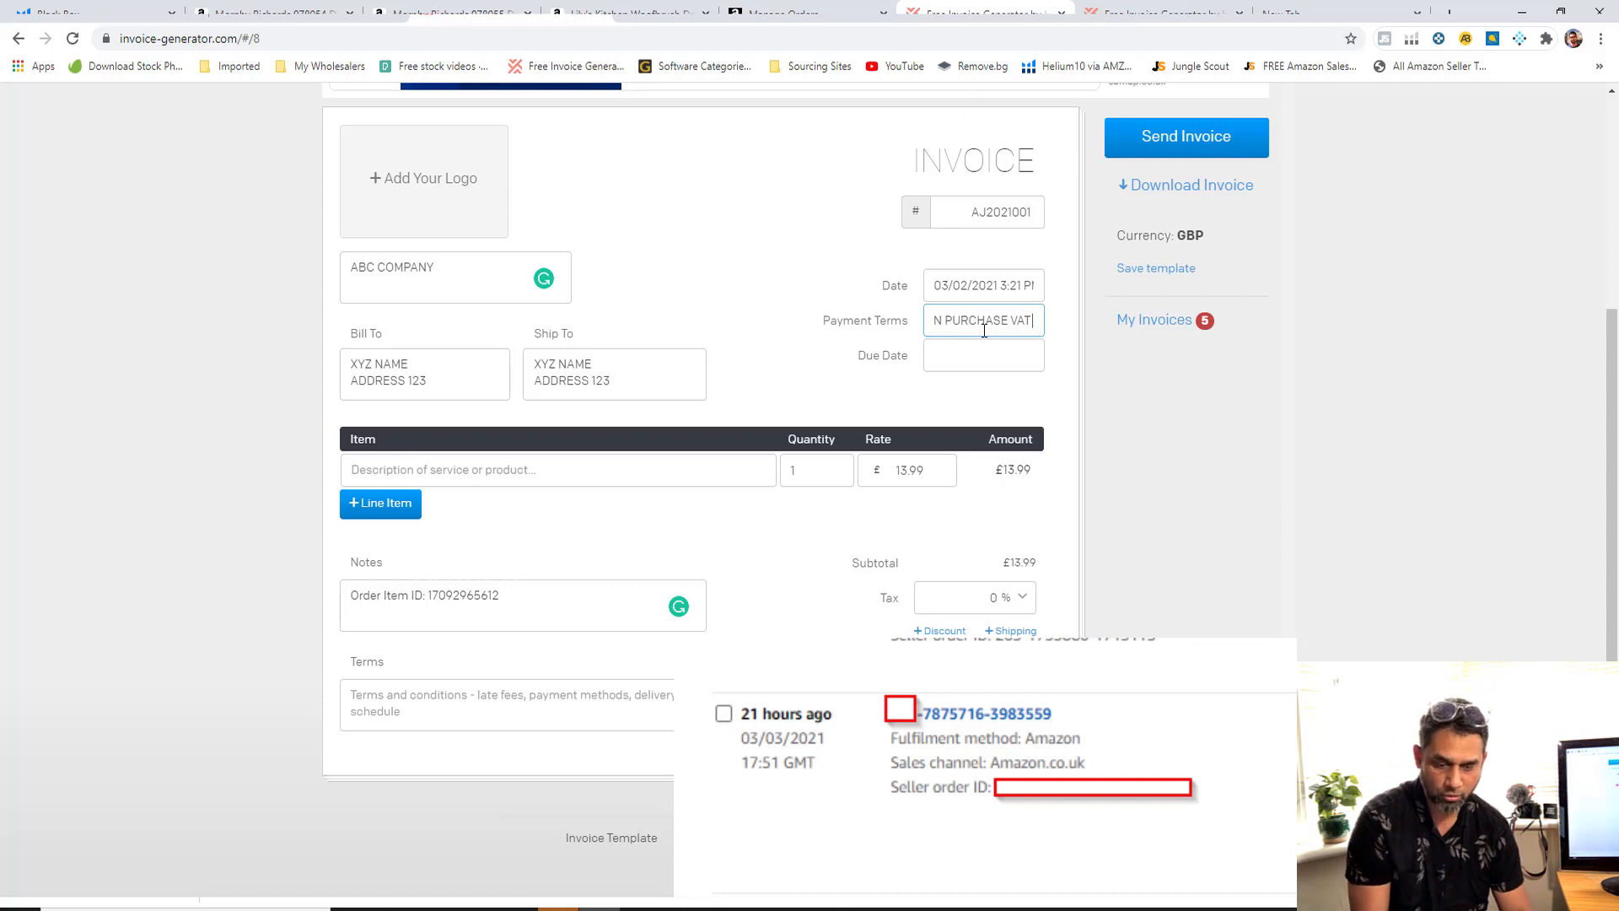
text( 0%)
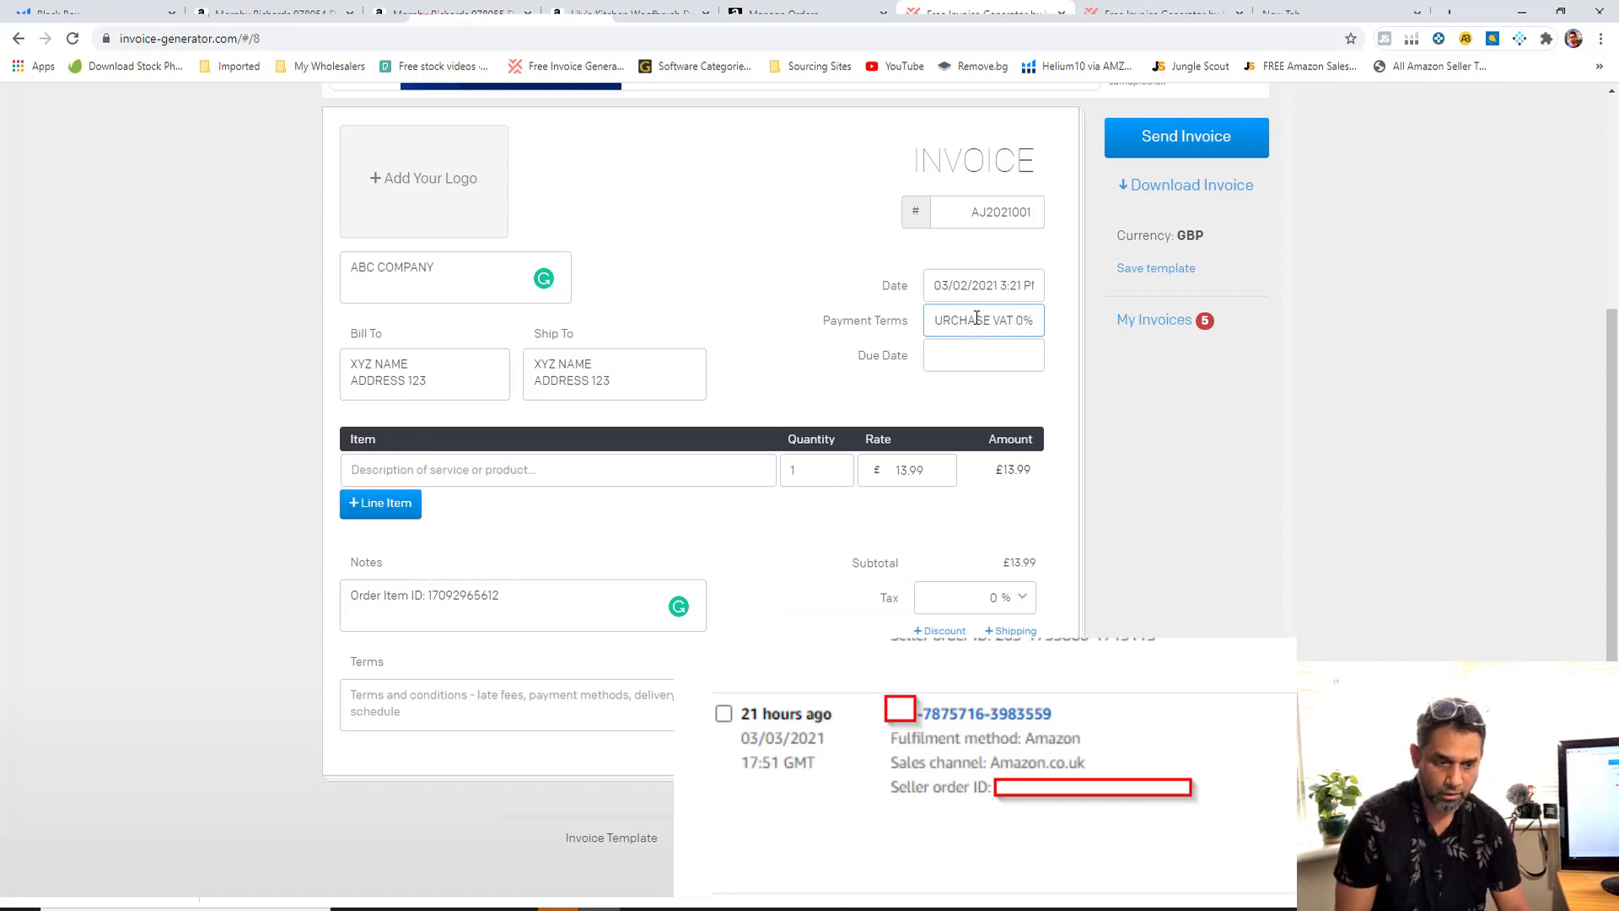
Copy the payment terms text AMAZON PURCHASE VAT 0% into the Terms section beneath the notes.
triple_click(978, 317)
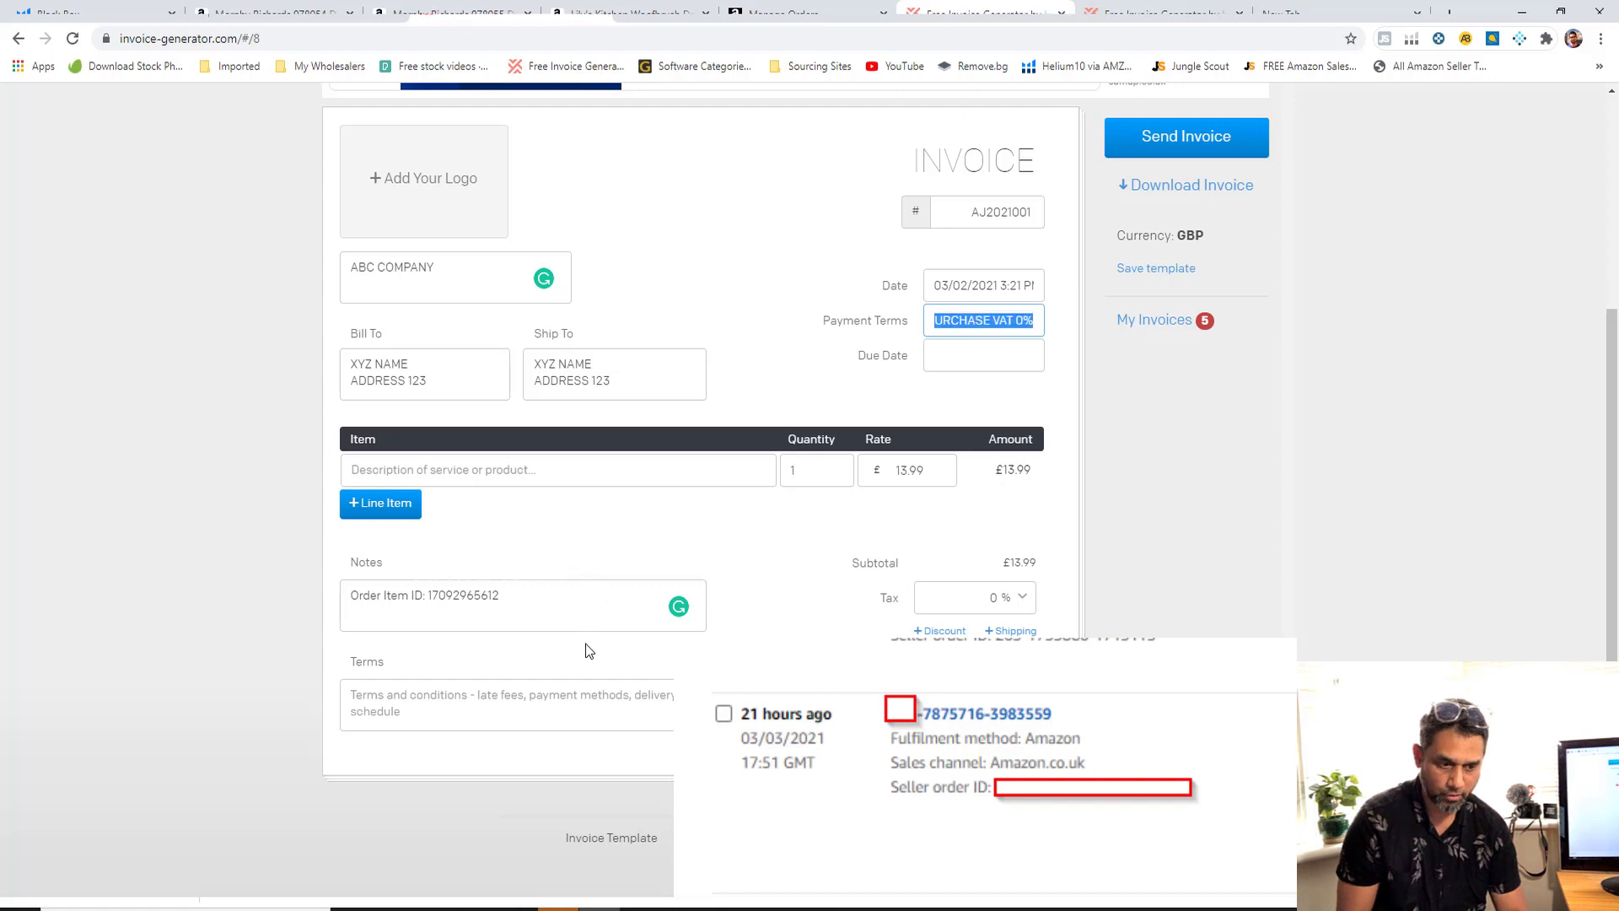
click(553, 687)
text(AMAZON PURCHASE VAT 0%)
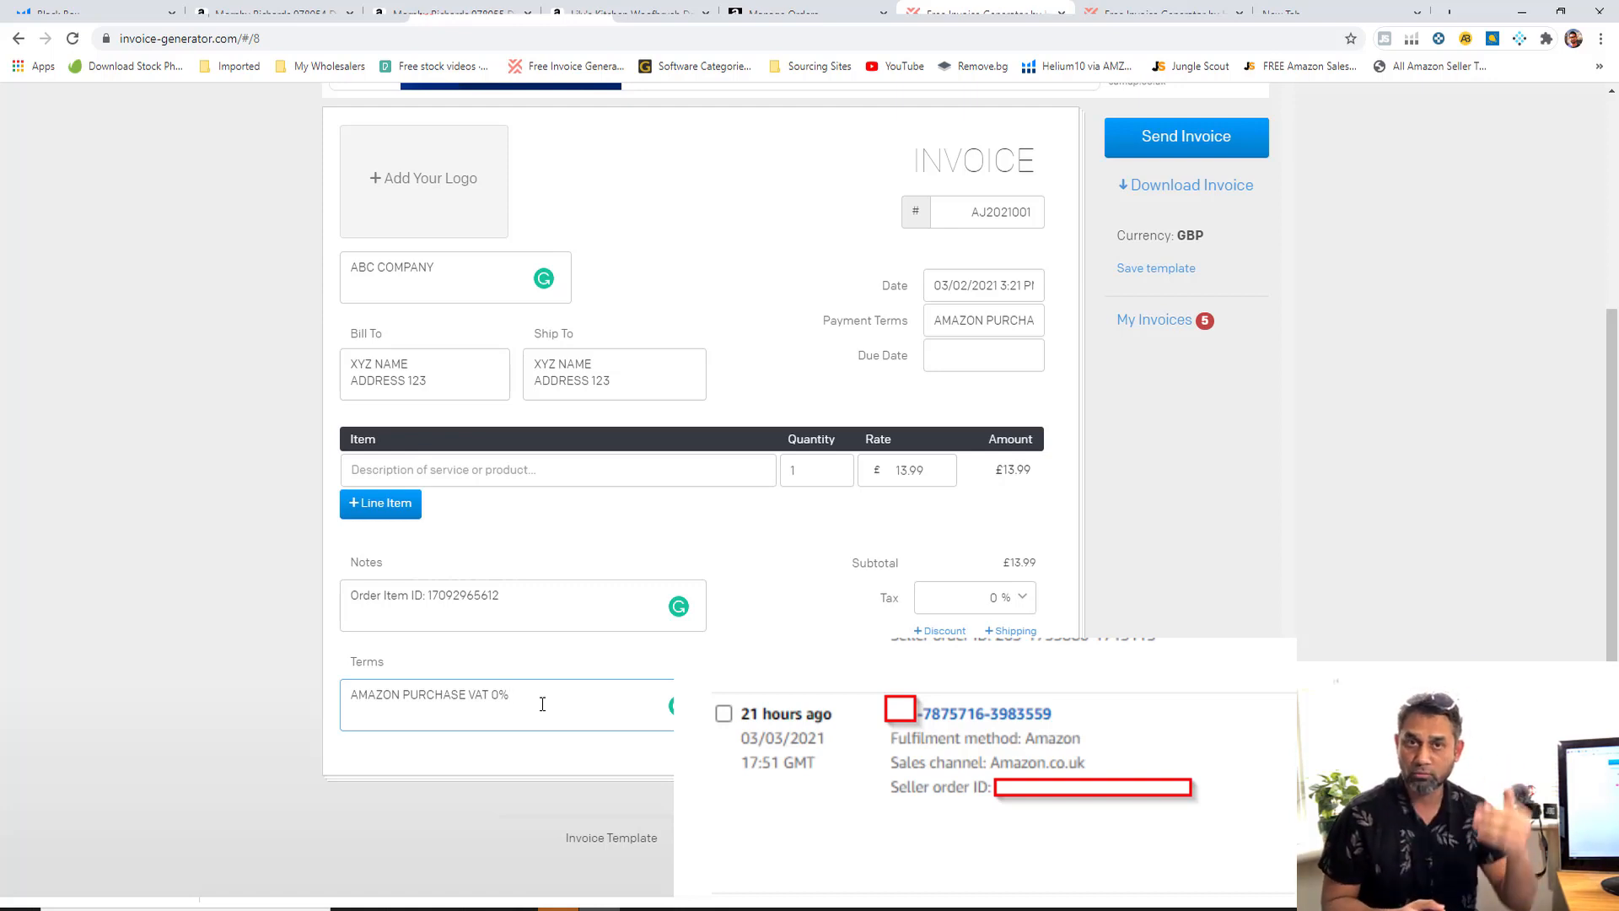
Describe the first line item as SUN GLASSES.
click(533, 480)
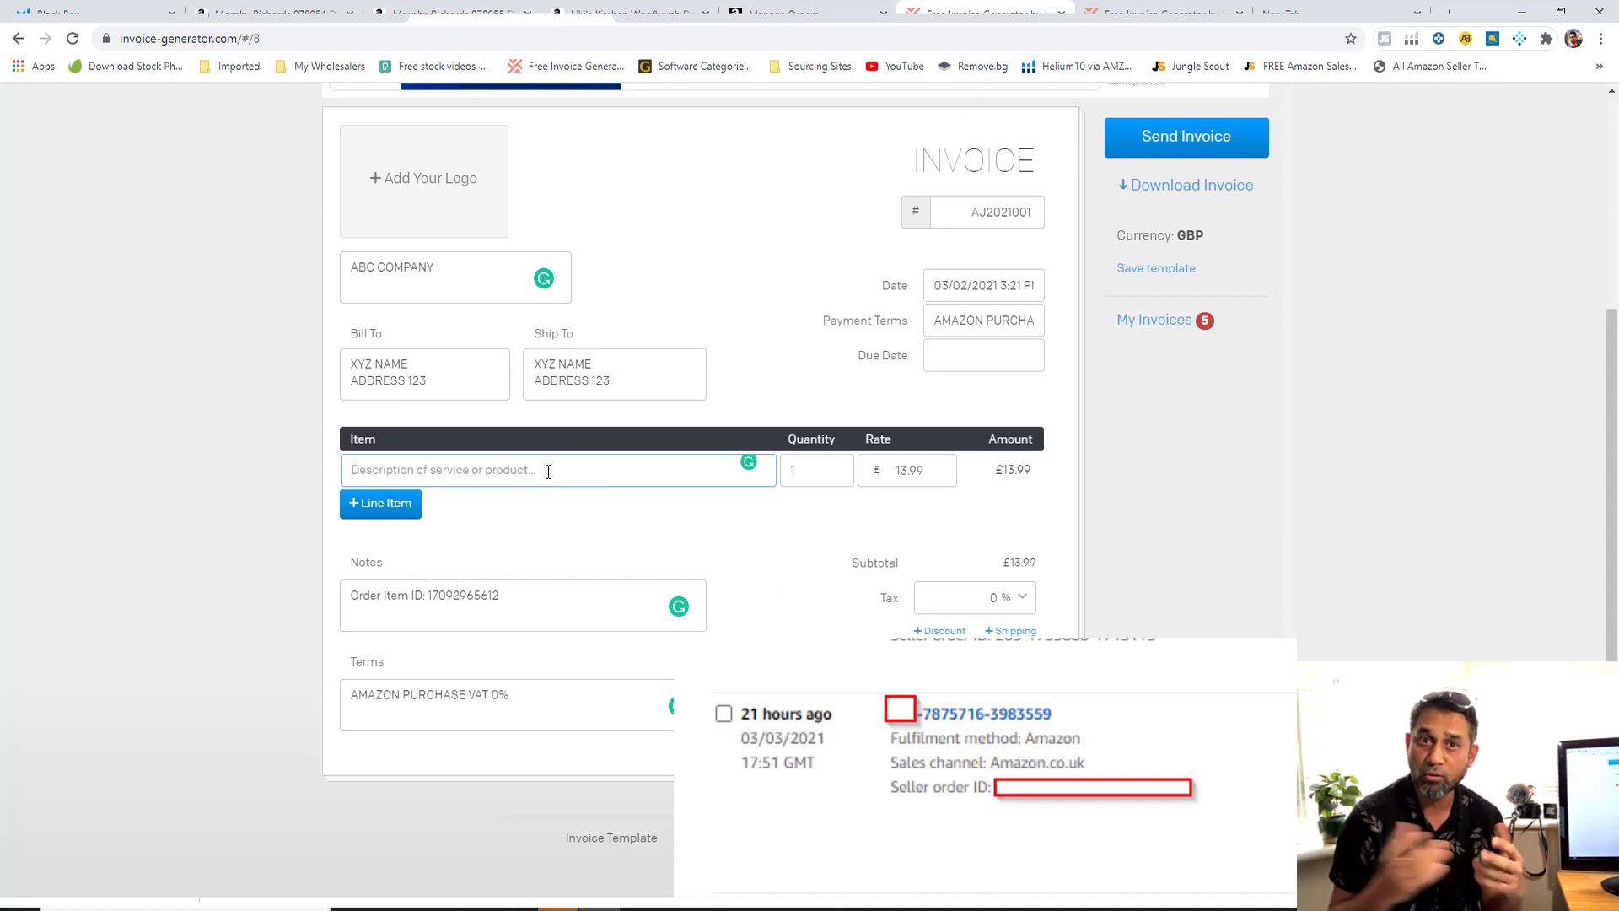
text(GLASS)
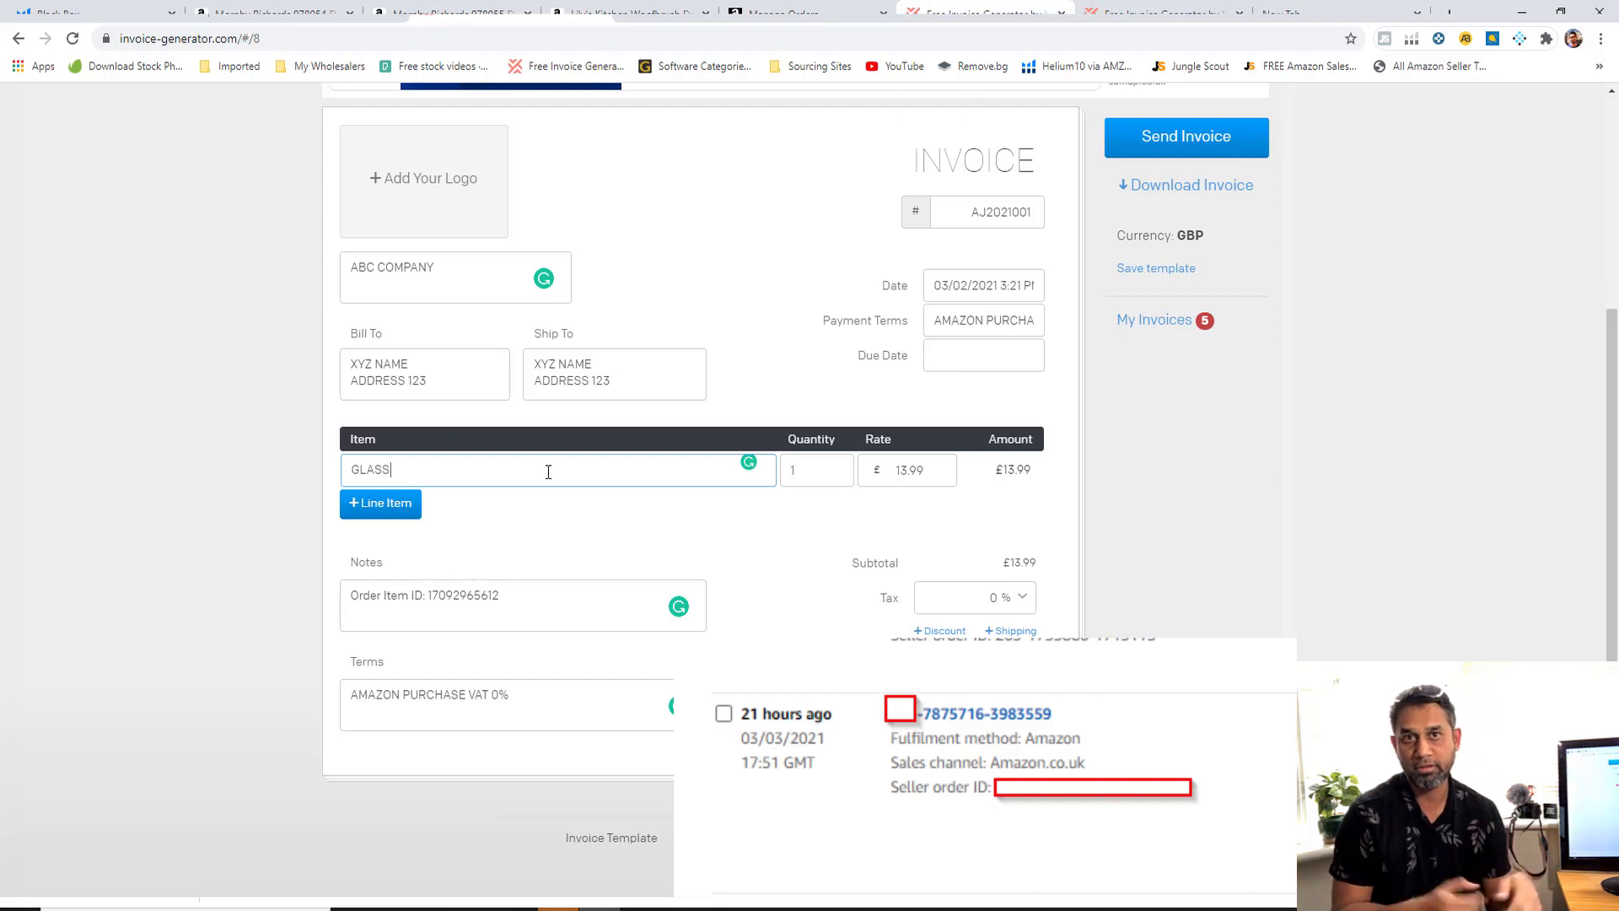
key(BackSpace)
key(BackSpace)
key(BackSpace)
key(BackSpace)
text(SUN GL)
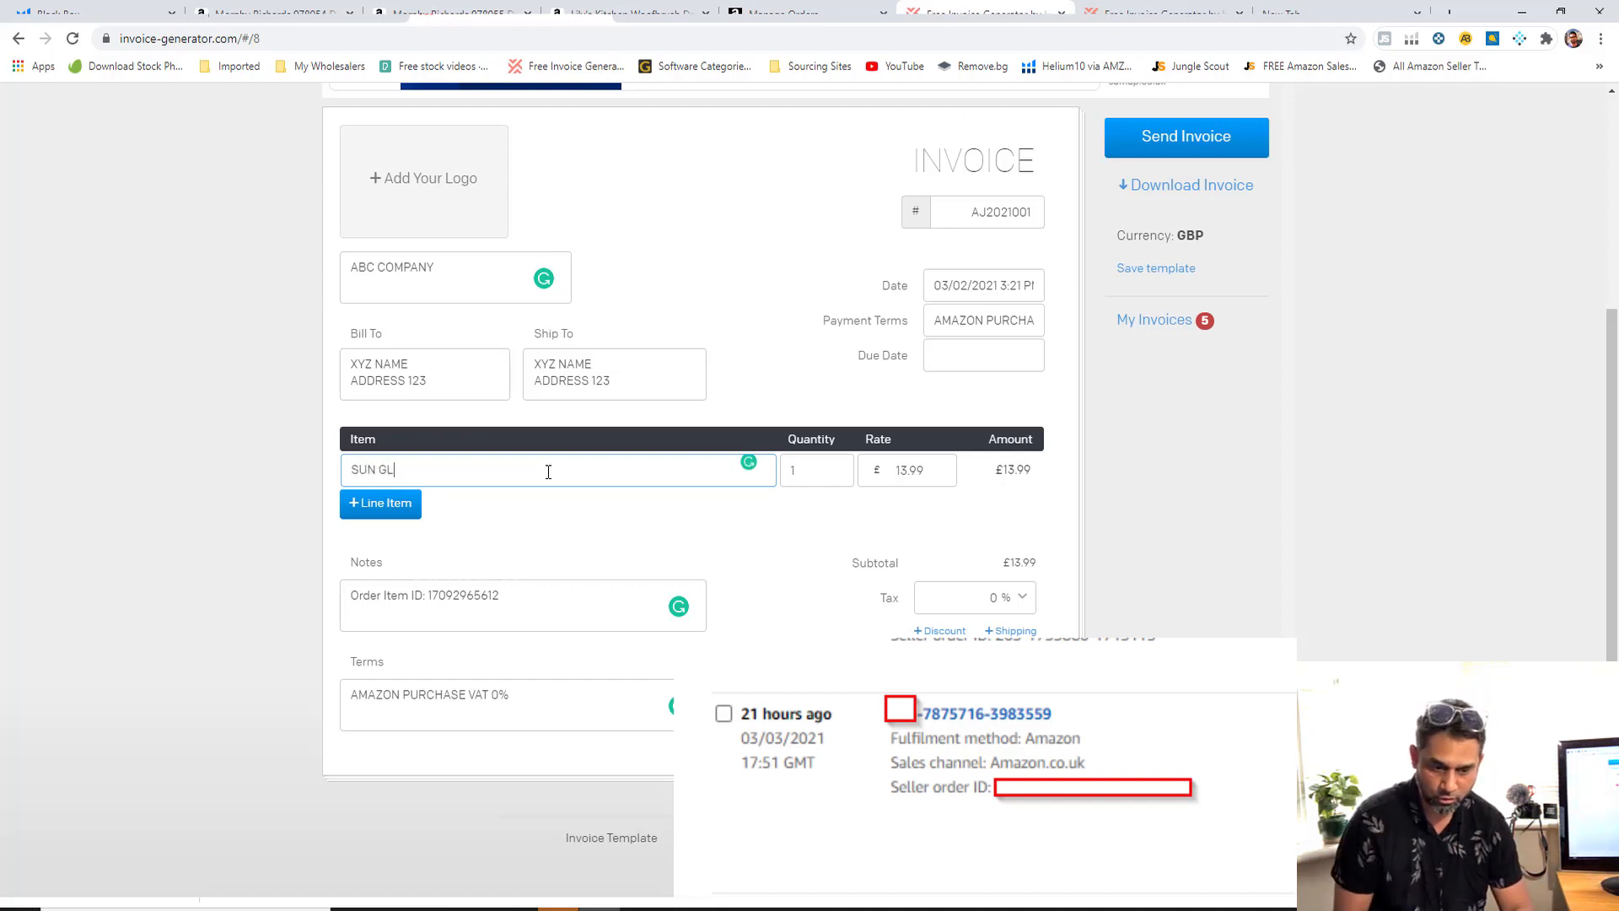
text(ASSES)
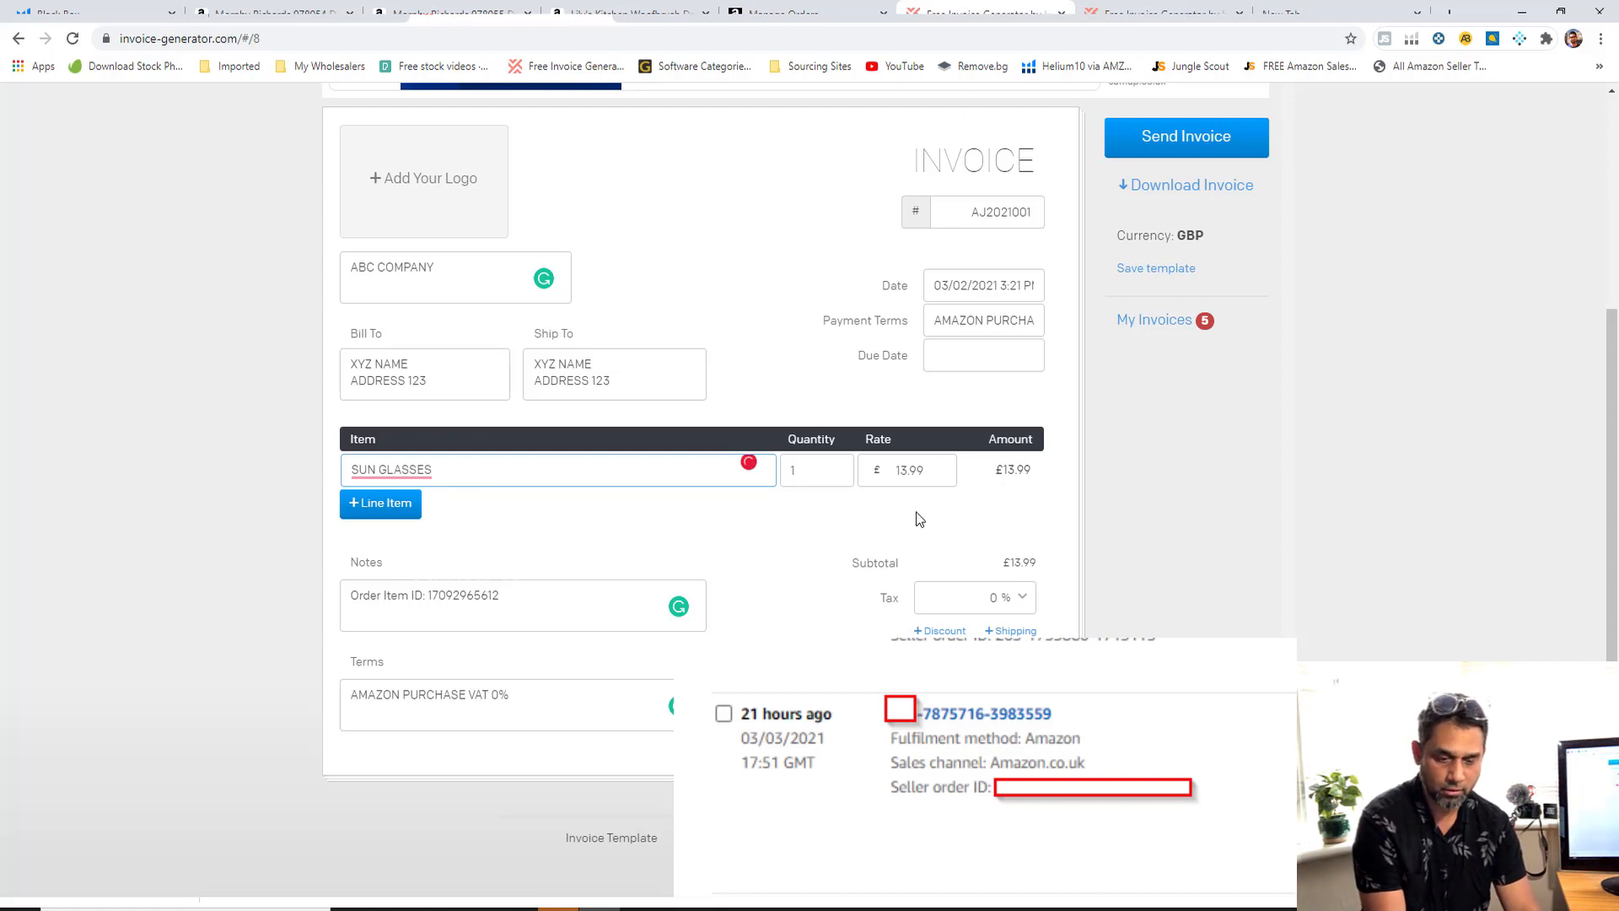
click(952, 478)
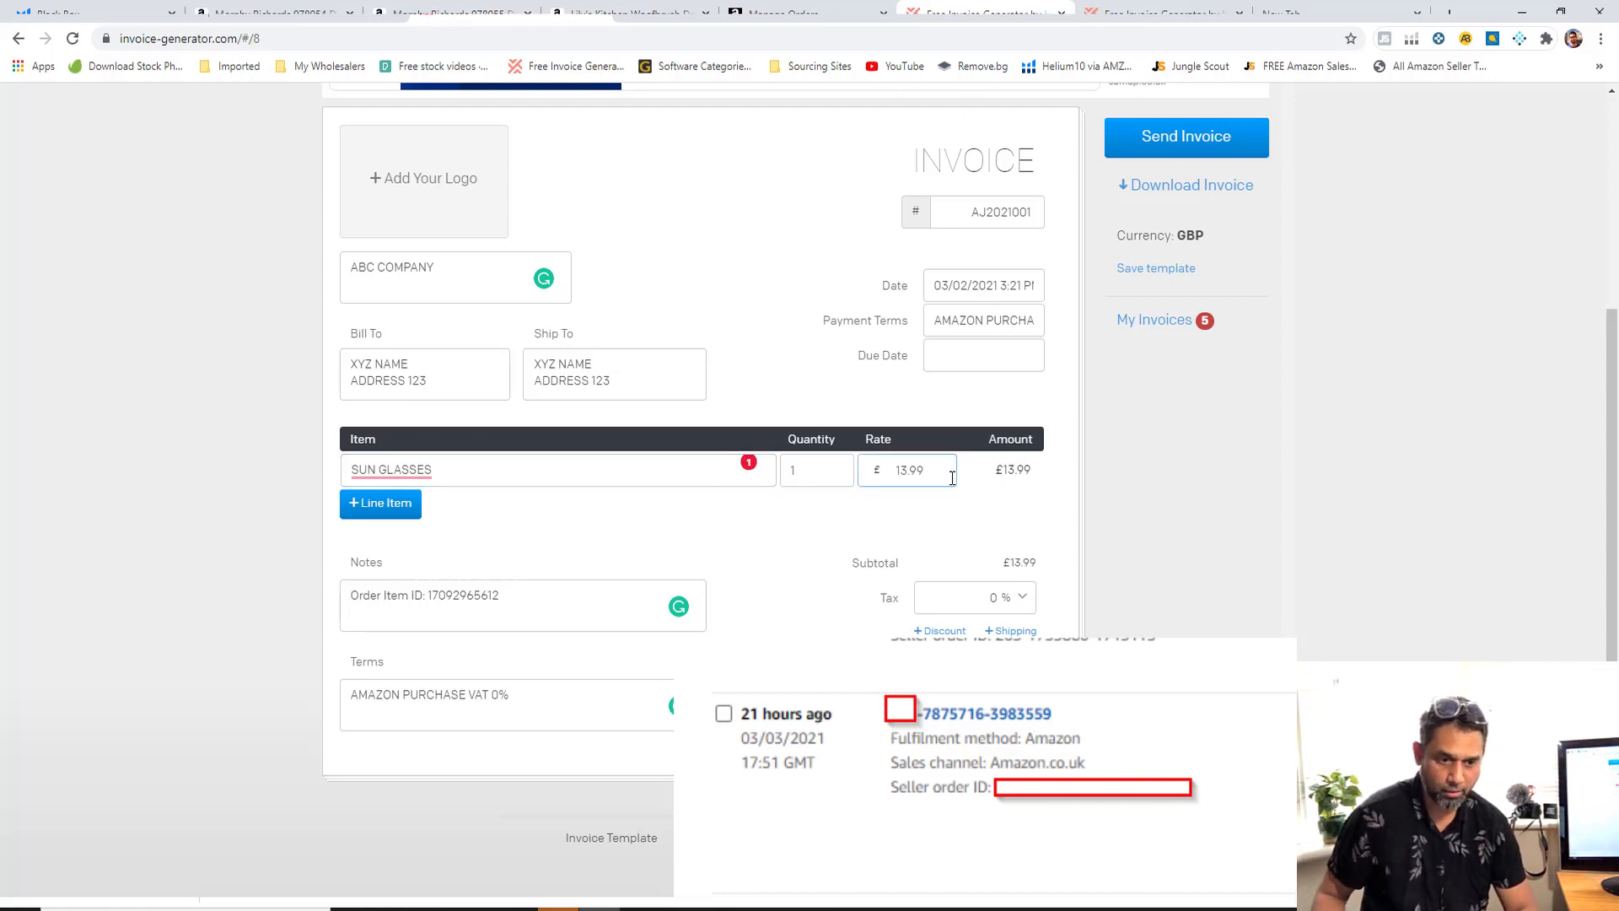
click(655, 466)
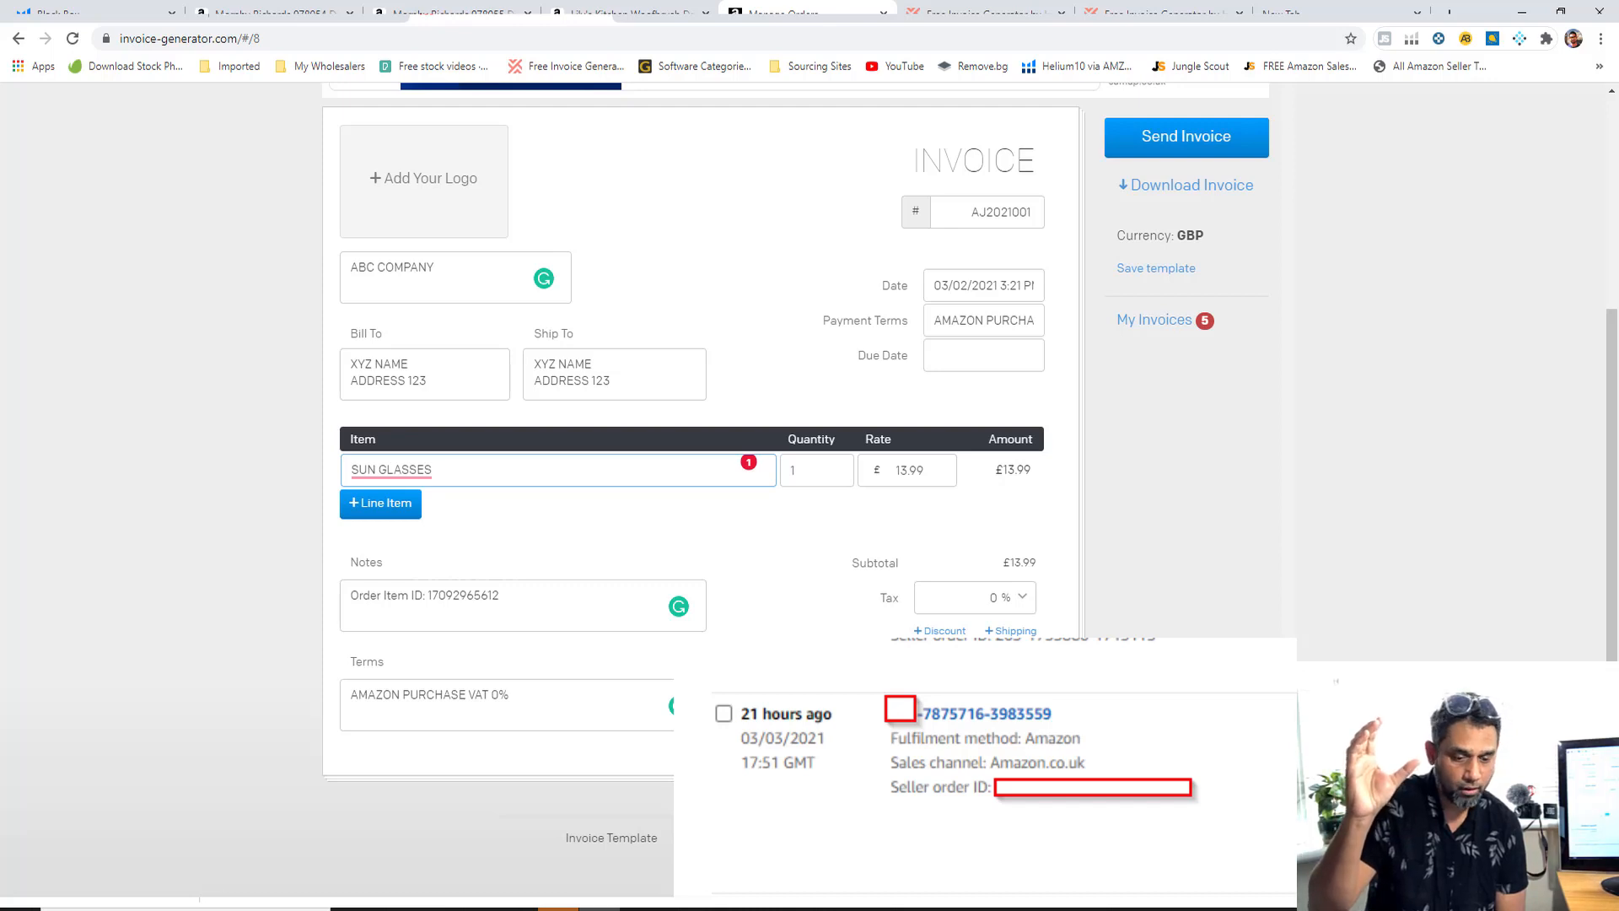
drag(941, 470, 865, 472)
click(897, 472)
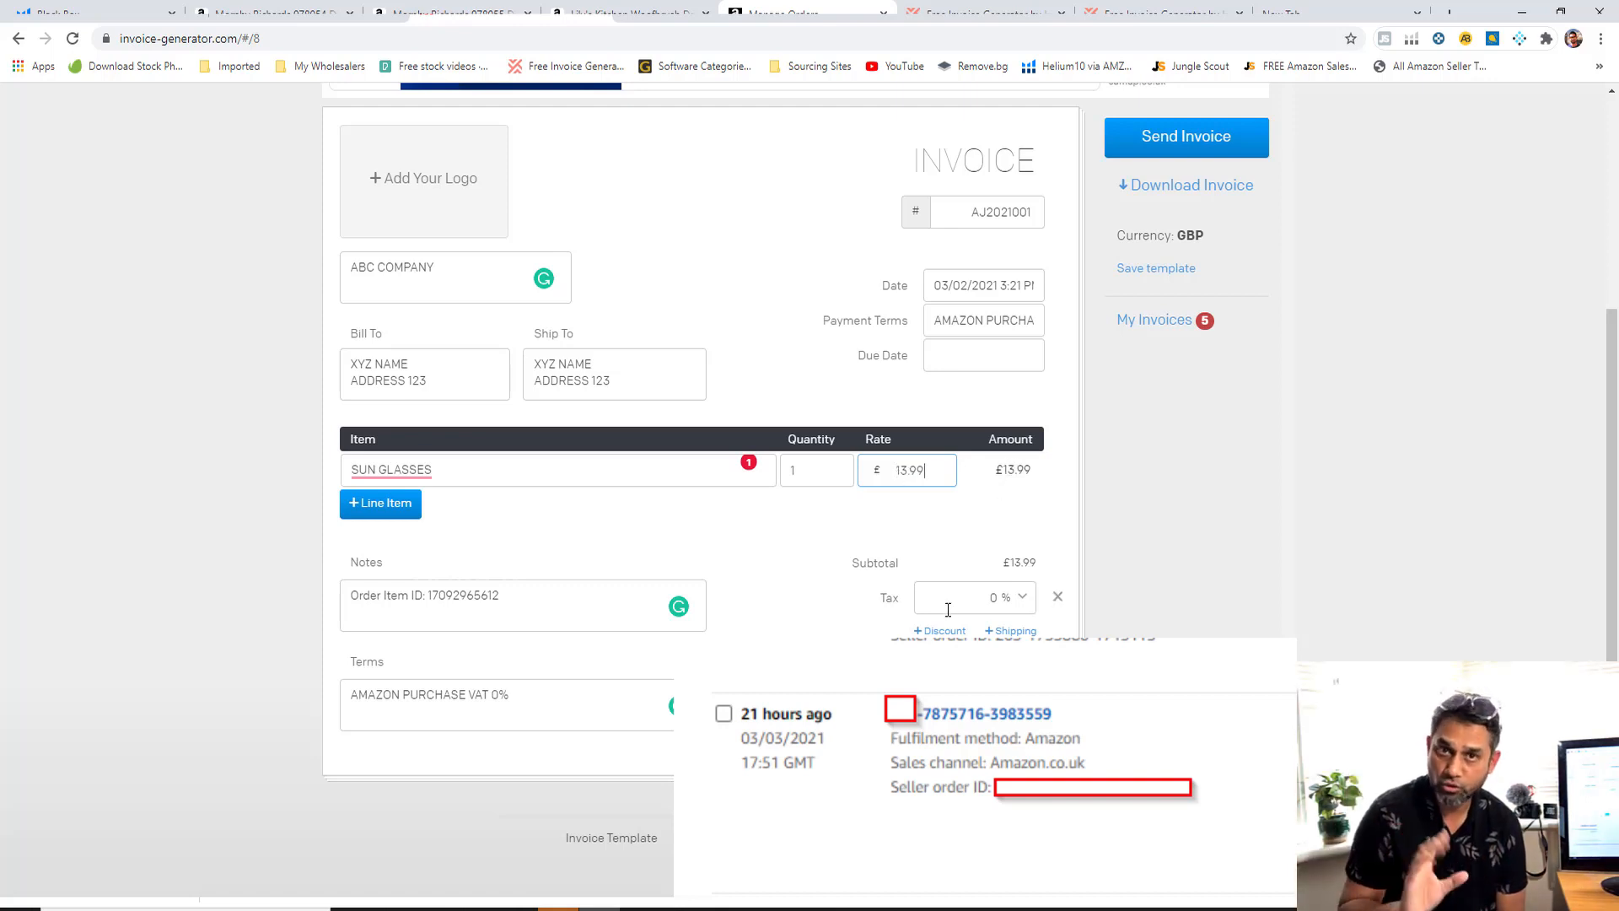
drag(932, 470, 865, 469)
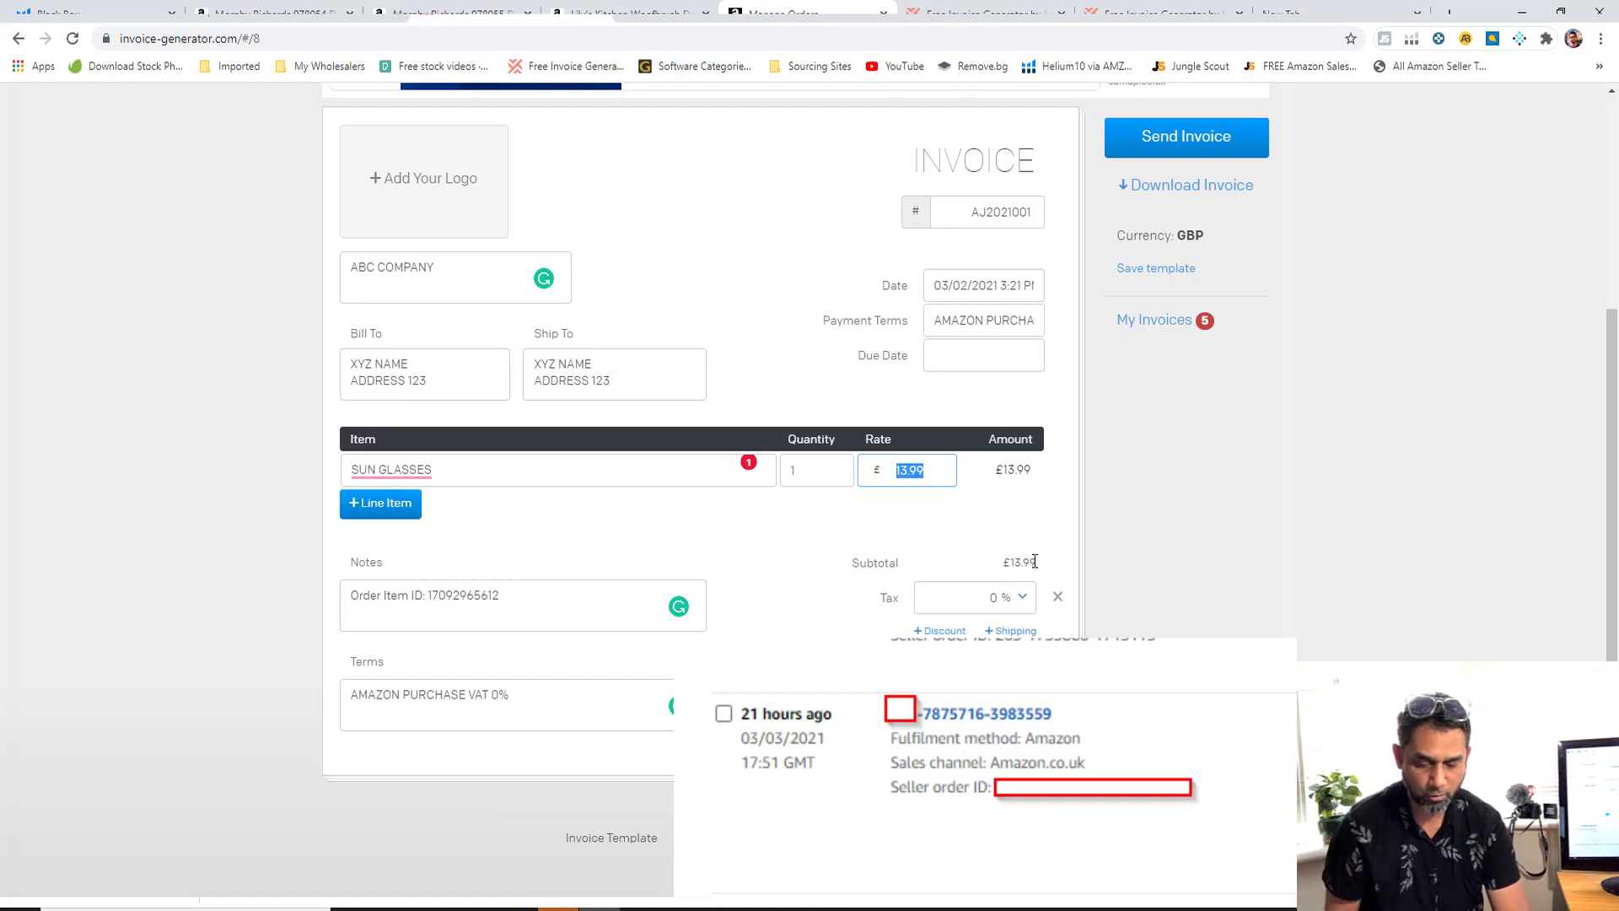
Search the invoice's currency list for US and GBP, and close it without picking a currency.
click(1189, 238)
click(783, 183)
text(US)
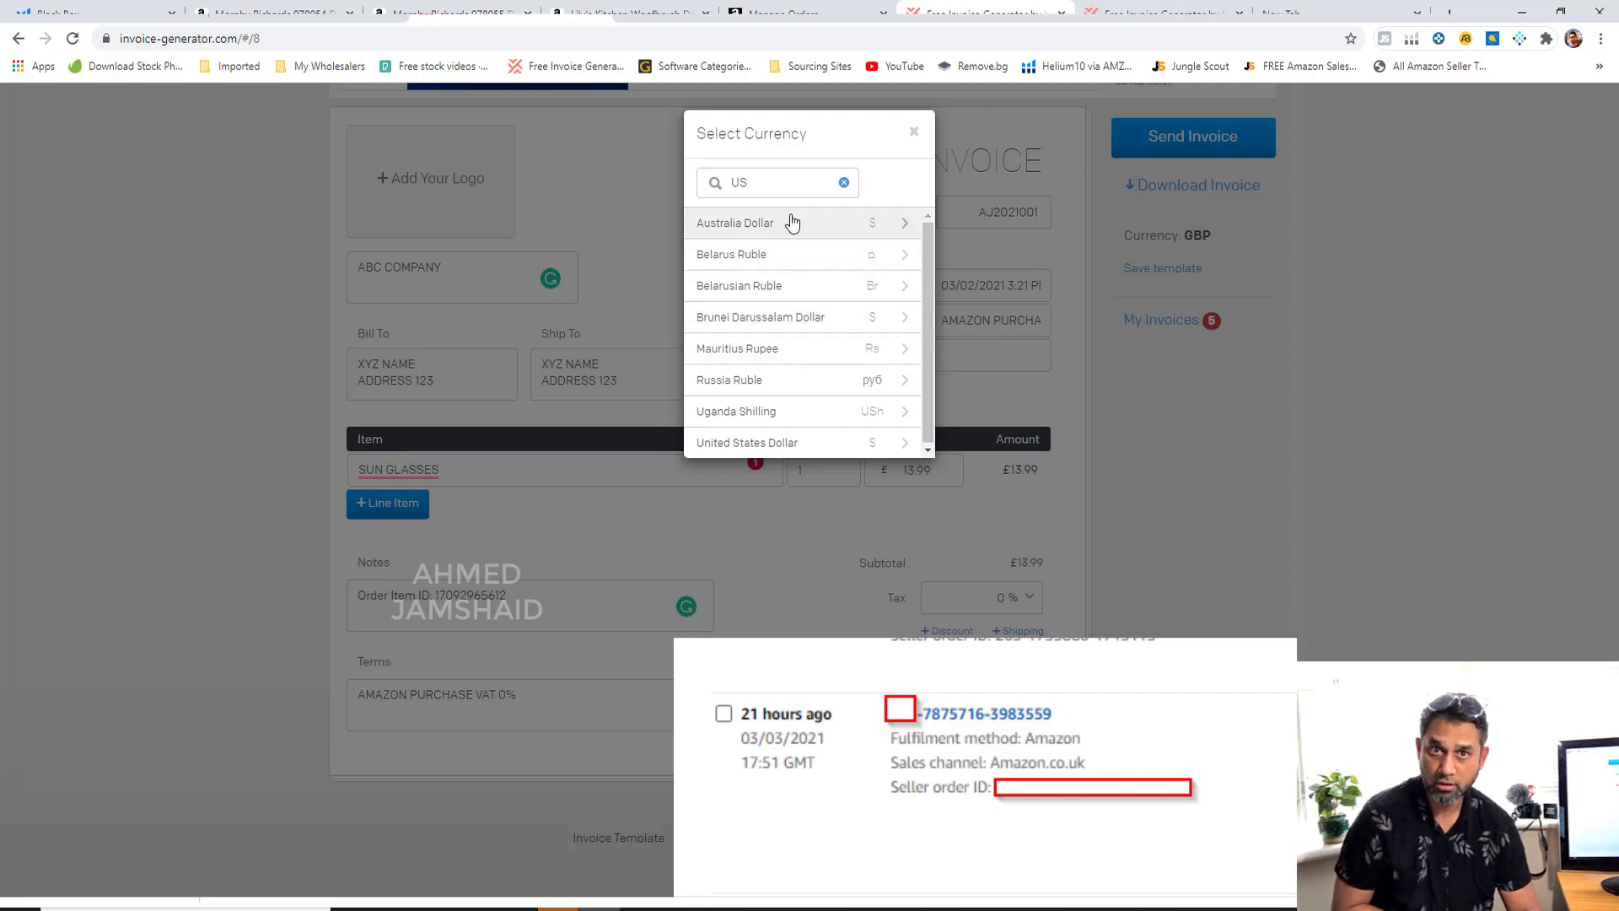
click(791, 186)
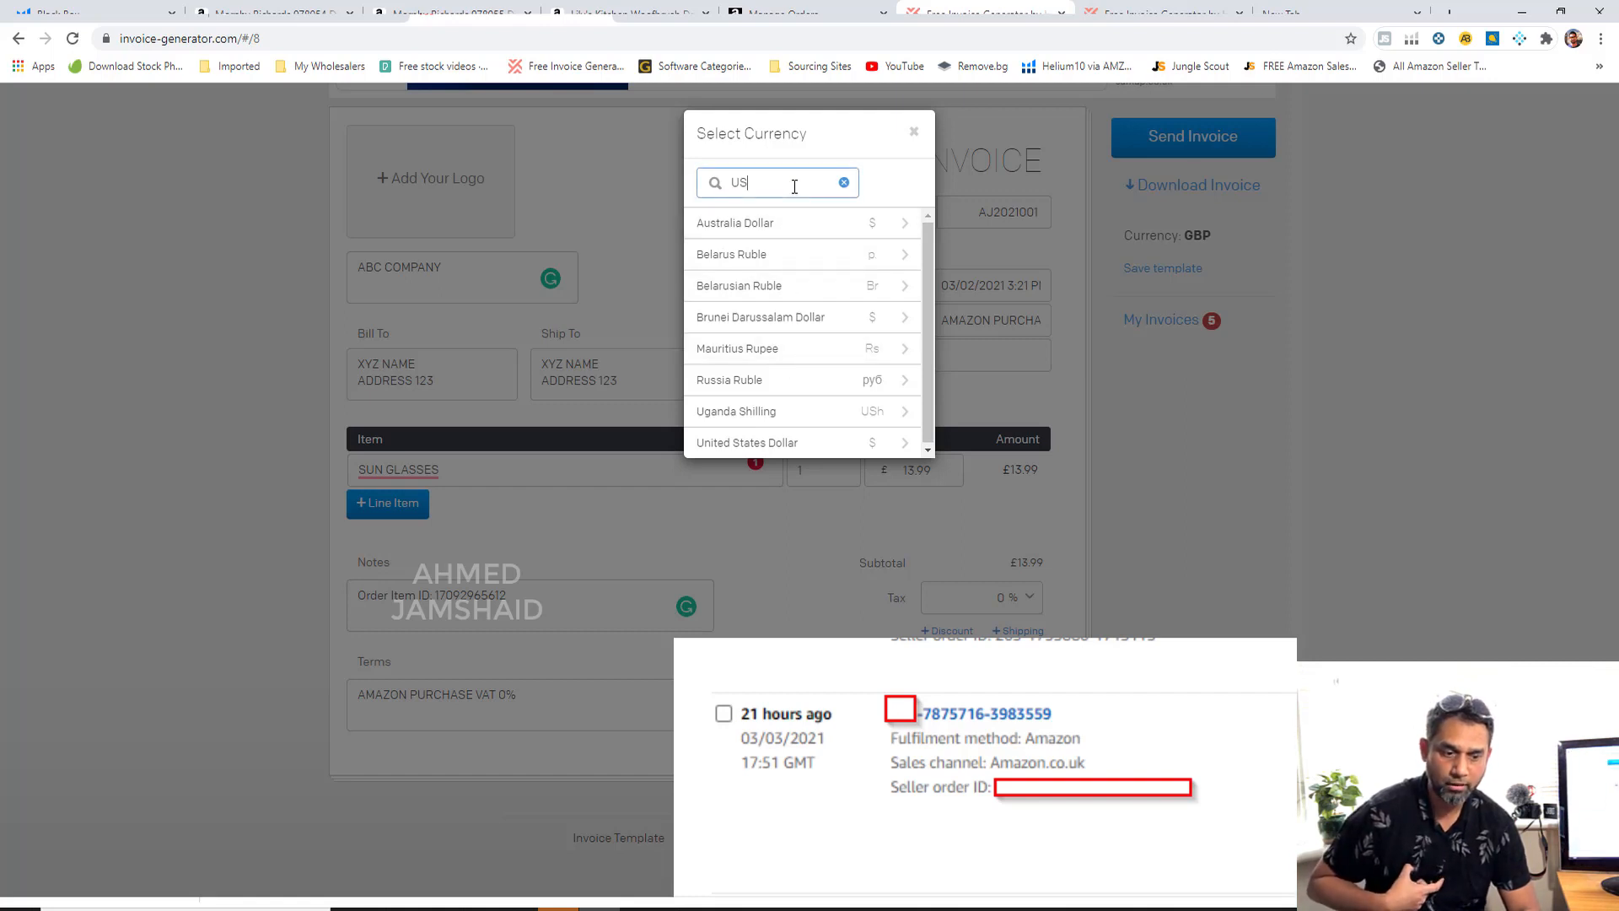
key(BackSpace)
key(BackSpace)
text(GBP)
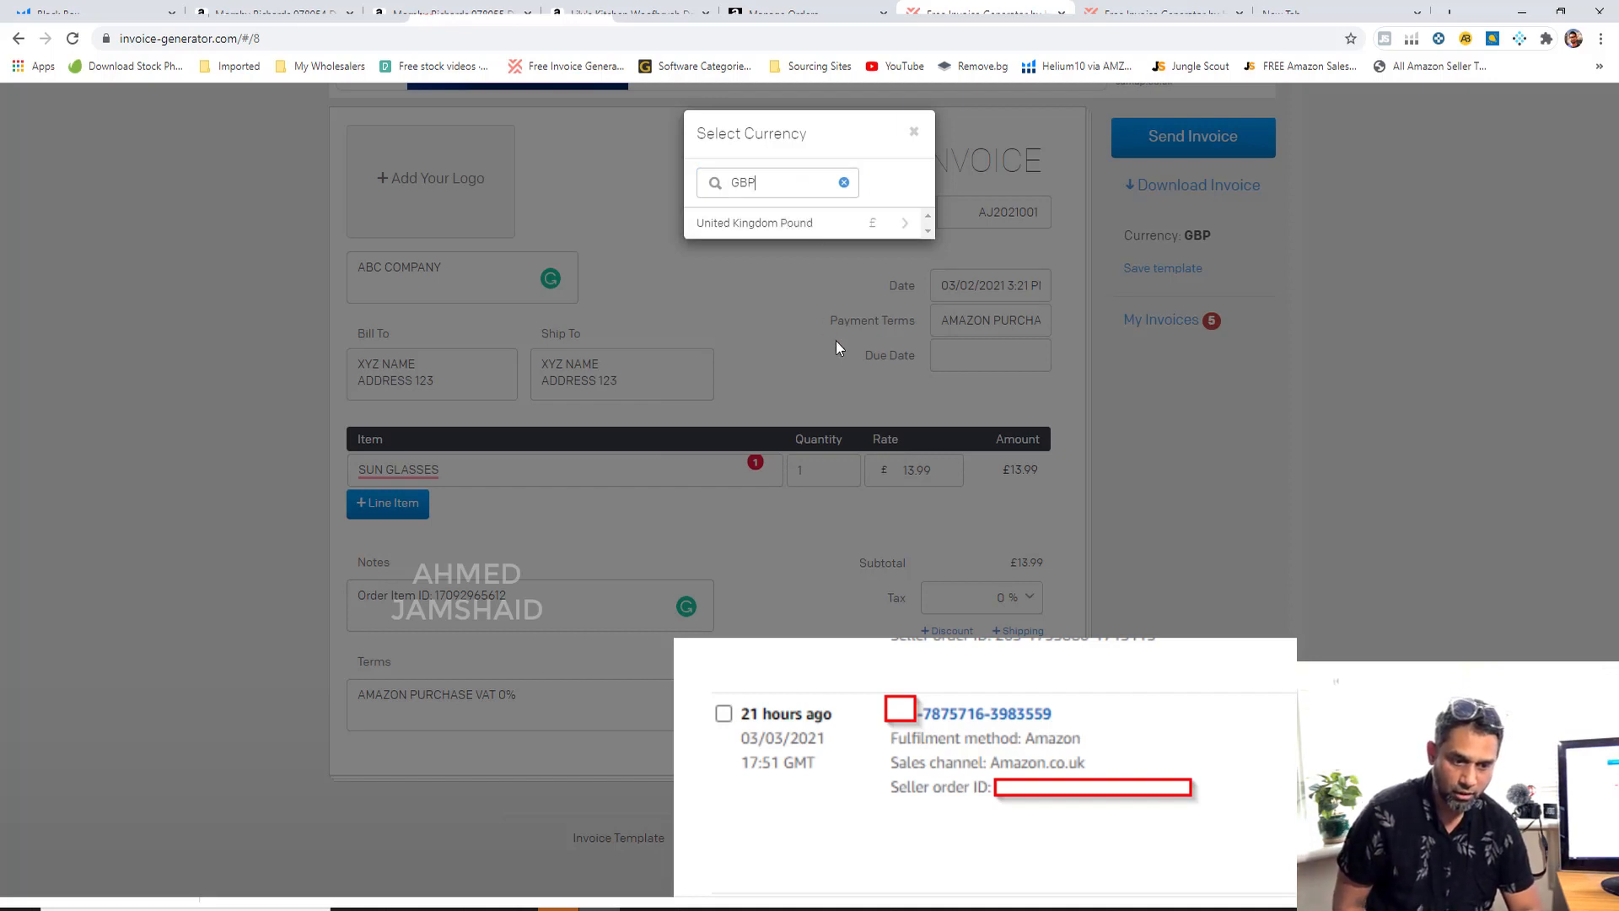
click(915, 135)
Set the rate of the SUN GLASSES line item to £14.99.
drag(939, 476, 854, 482)
text(14)
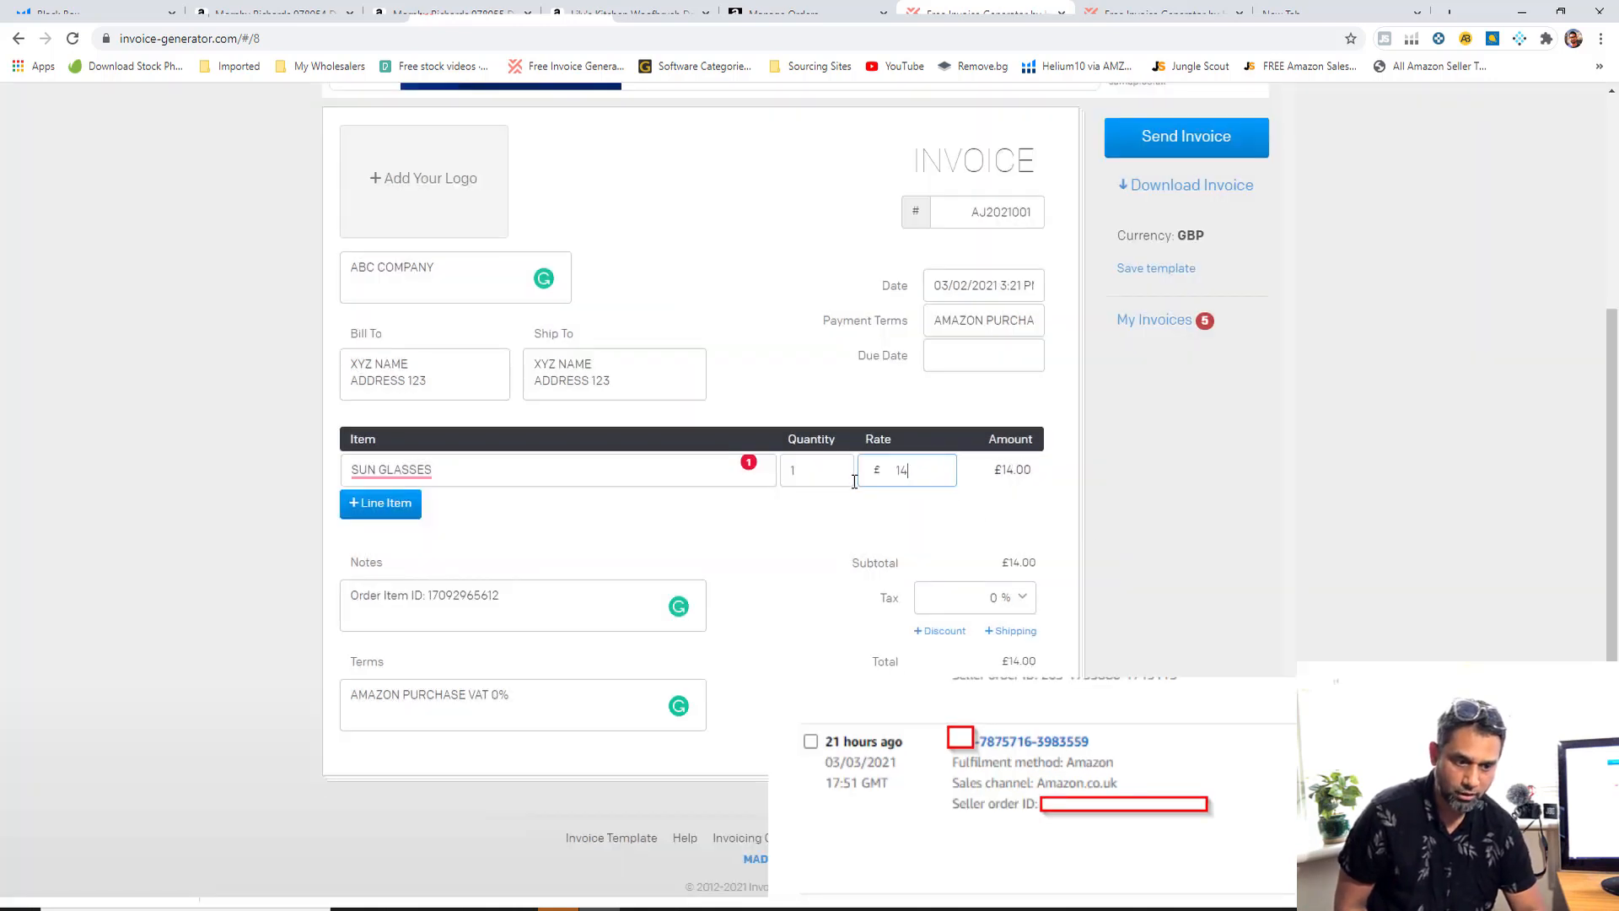
text(.99)
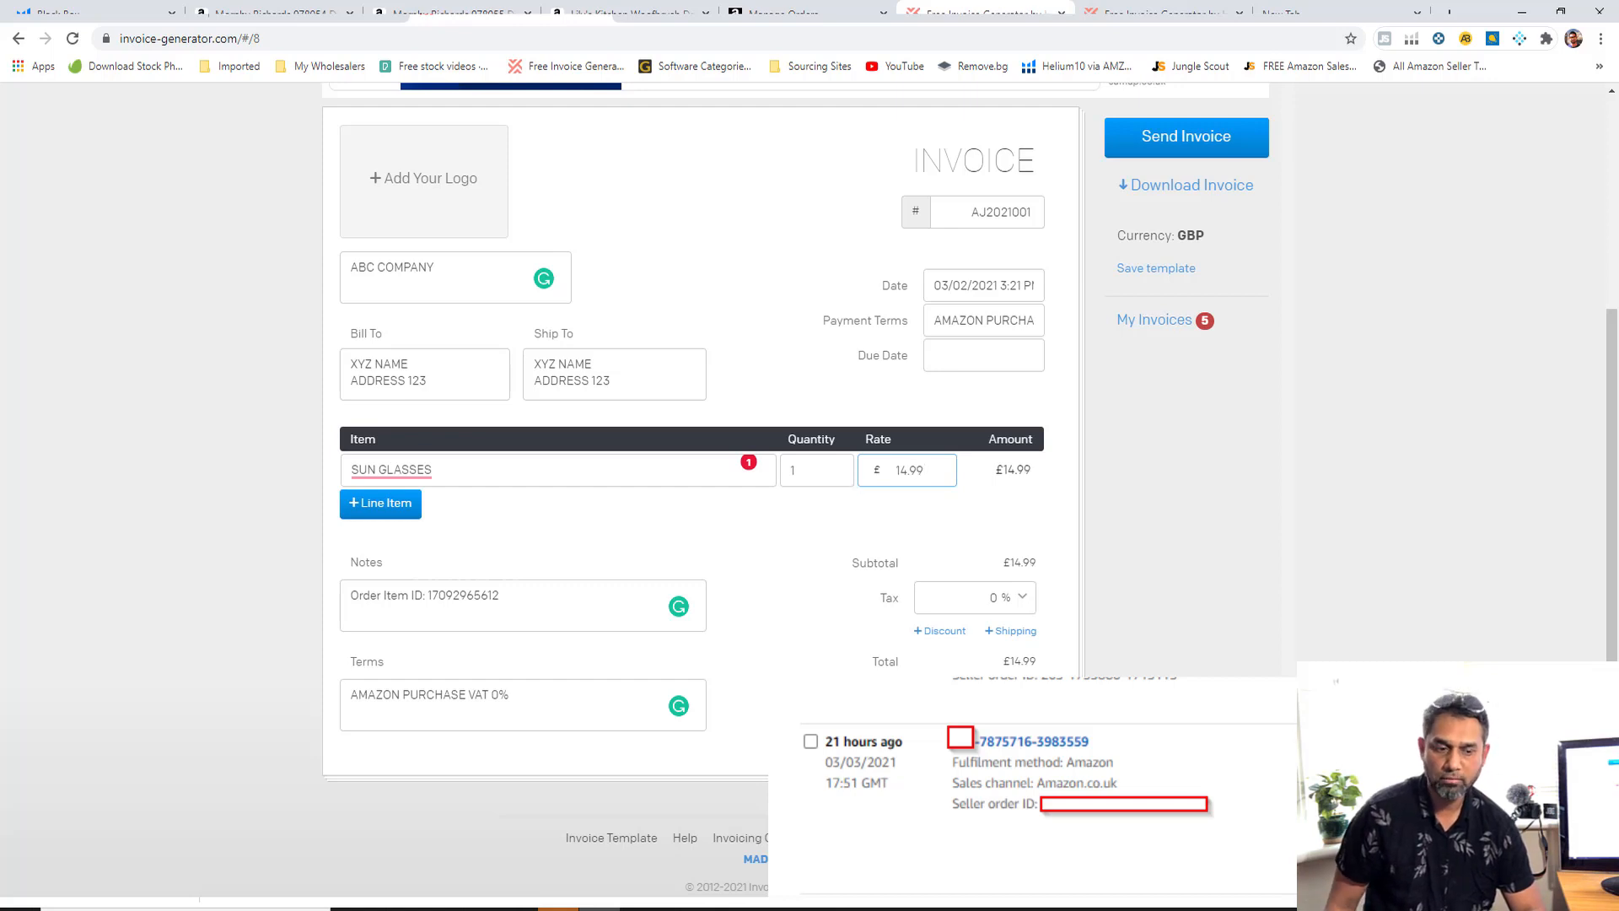
click(944, 605)
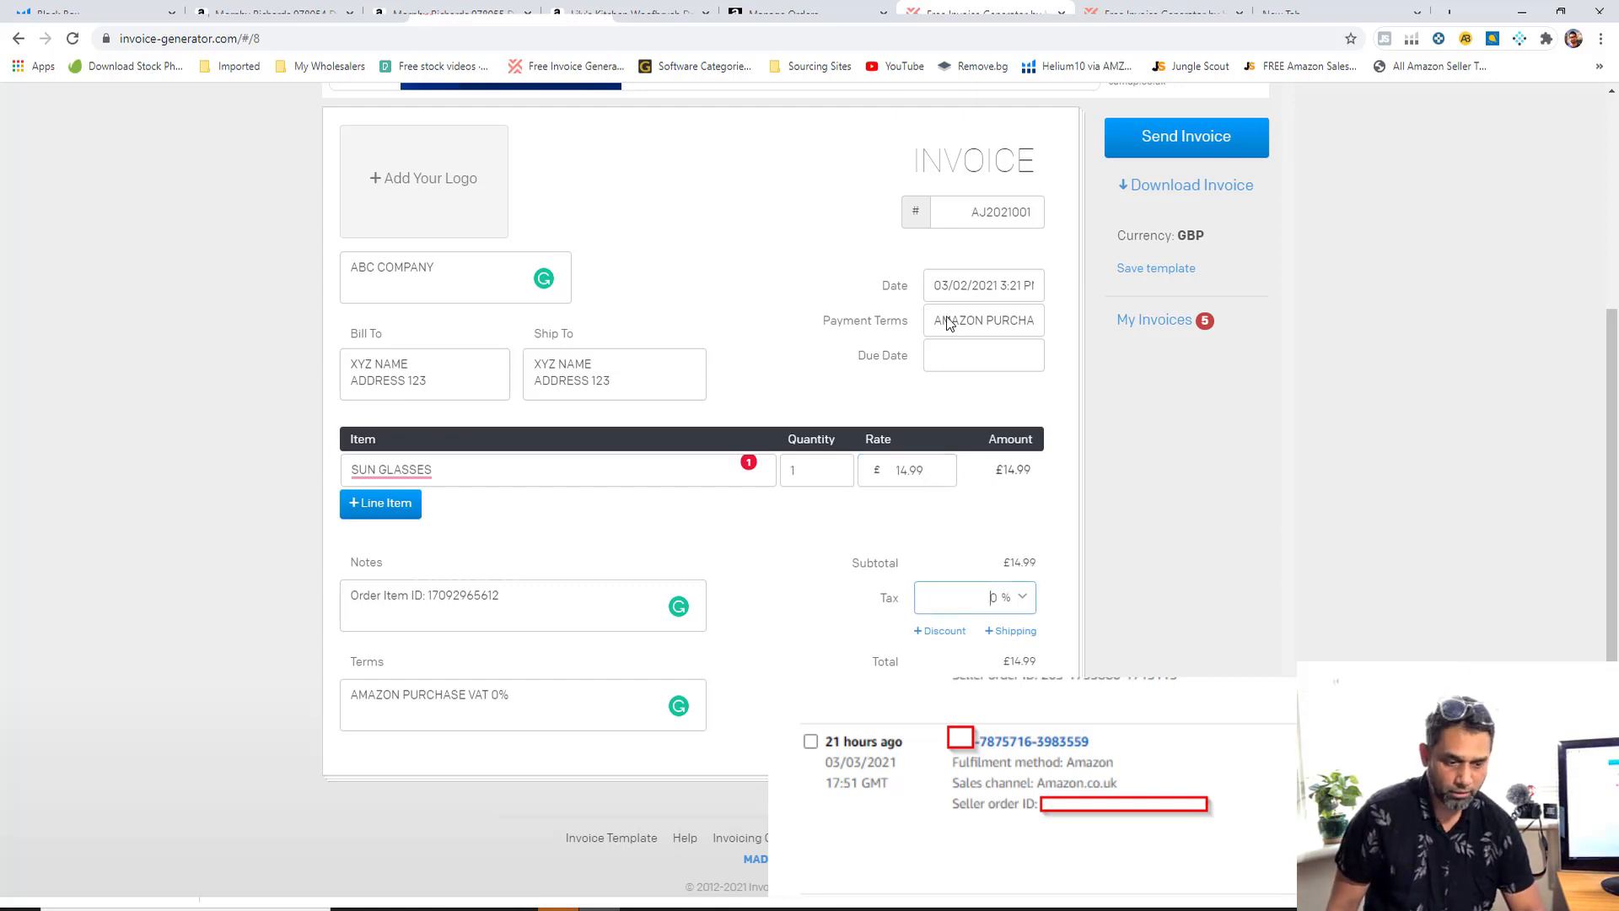
click(540, 685)
drag(538, 616, 118, 597)
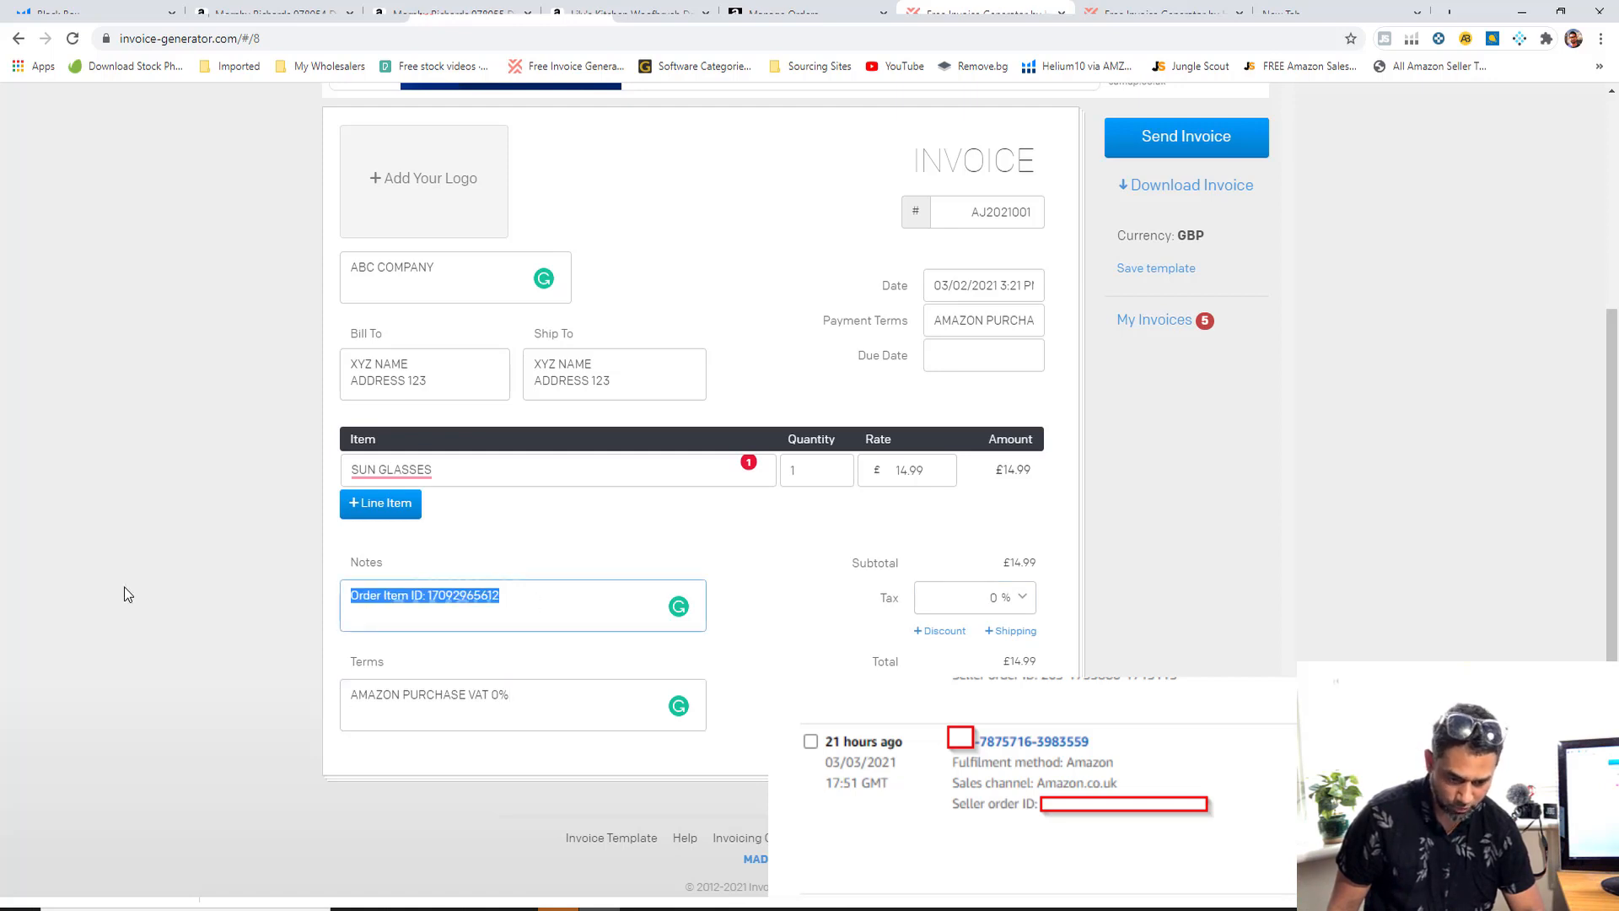
drag(515, 599, 349, 592)
key(BackSpace)
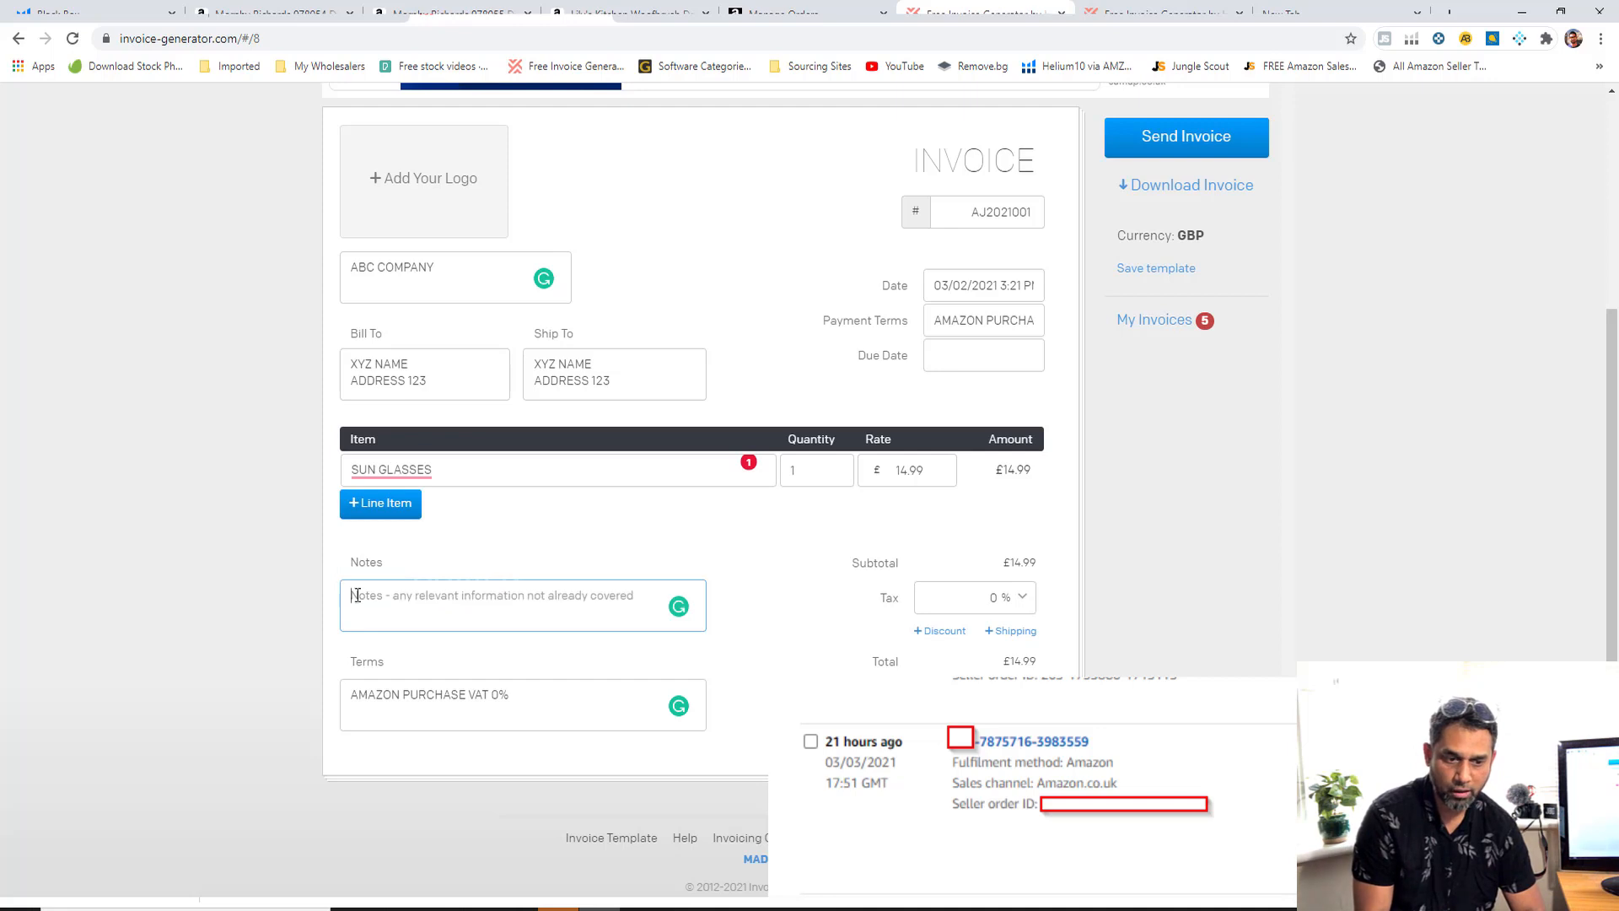
click(793, 10)
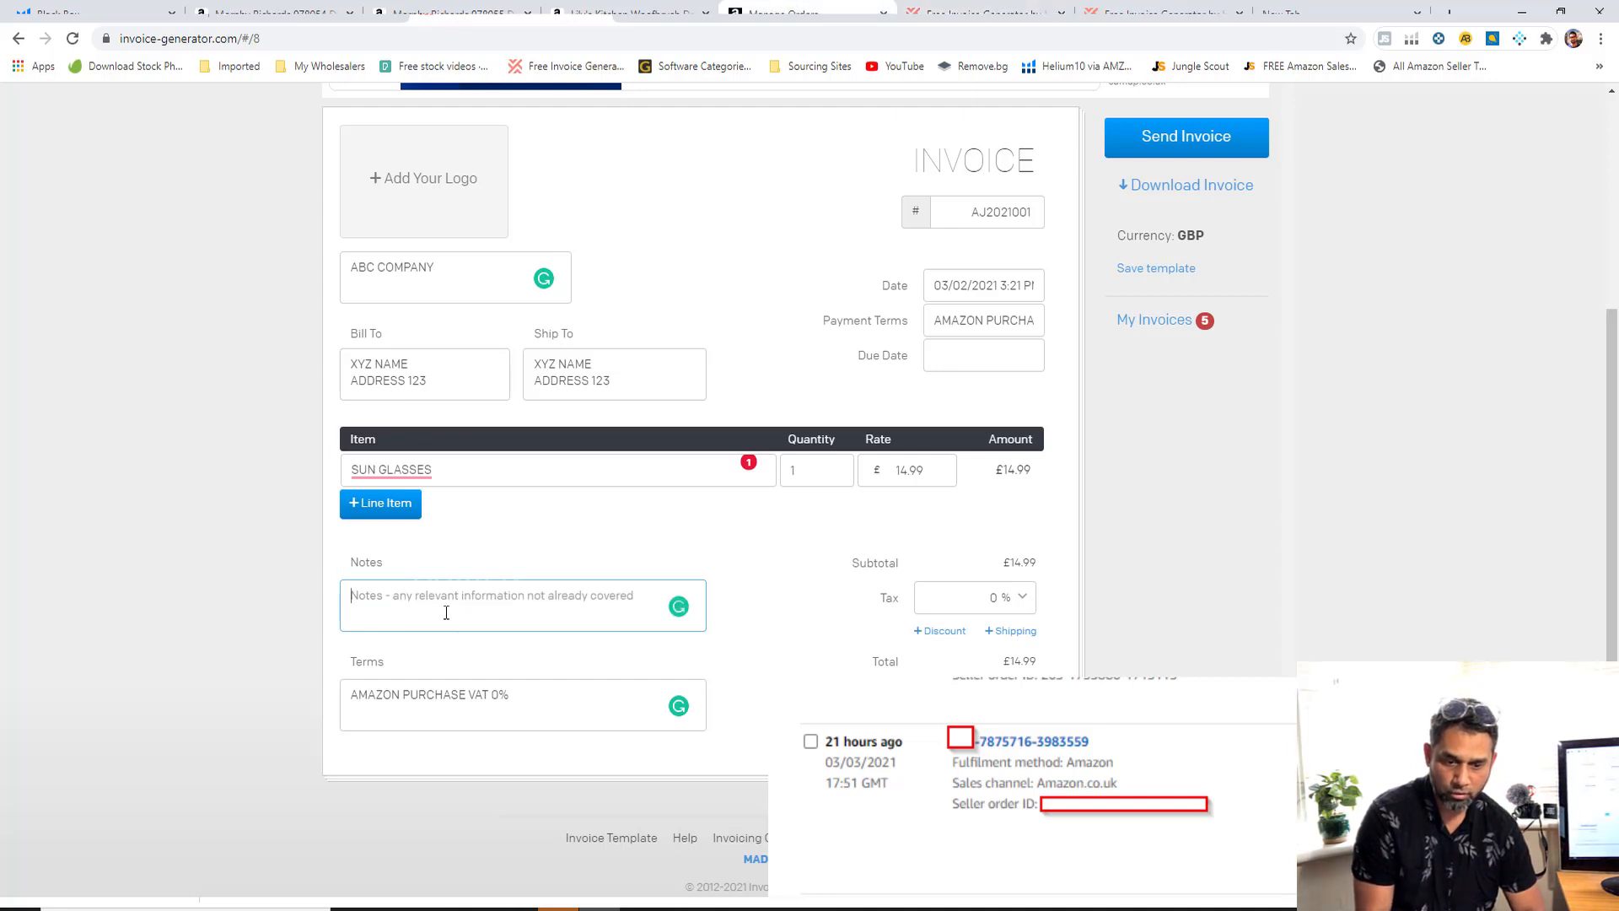
key(ctrl+z)
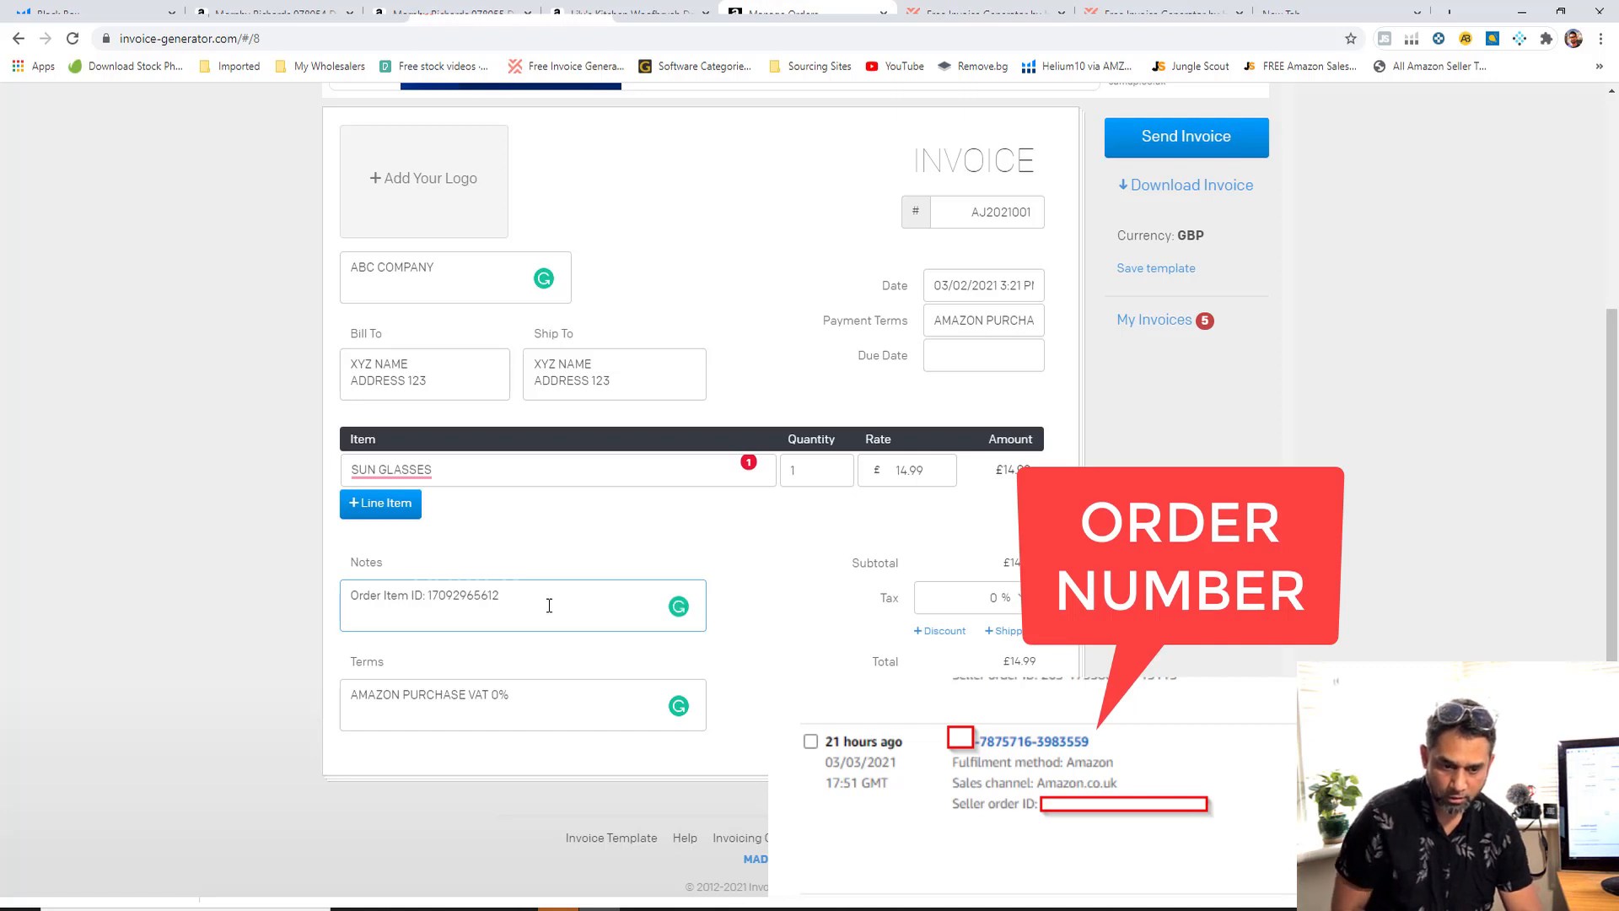
click(732, 631)
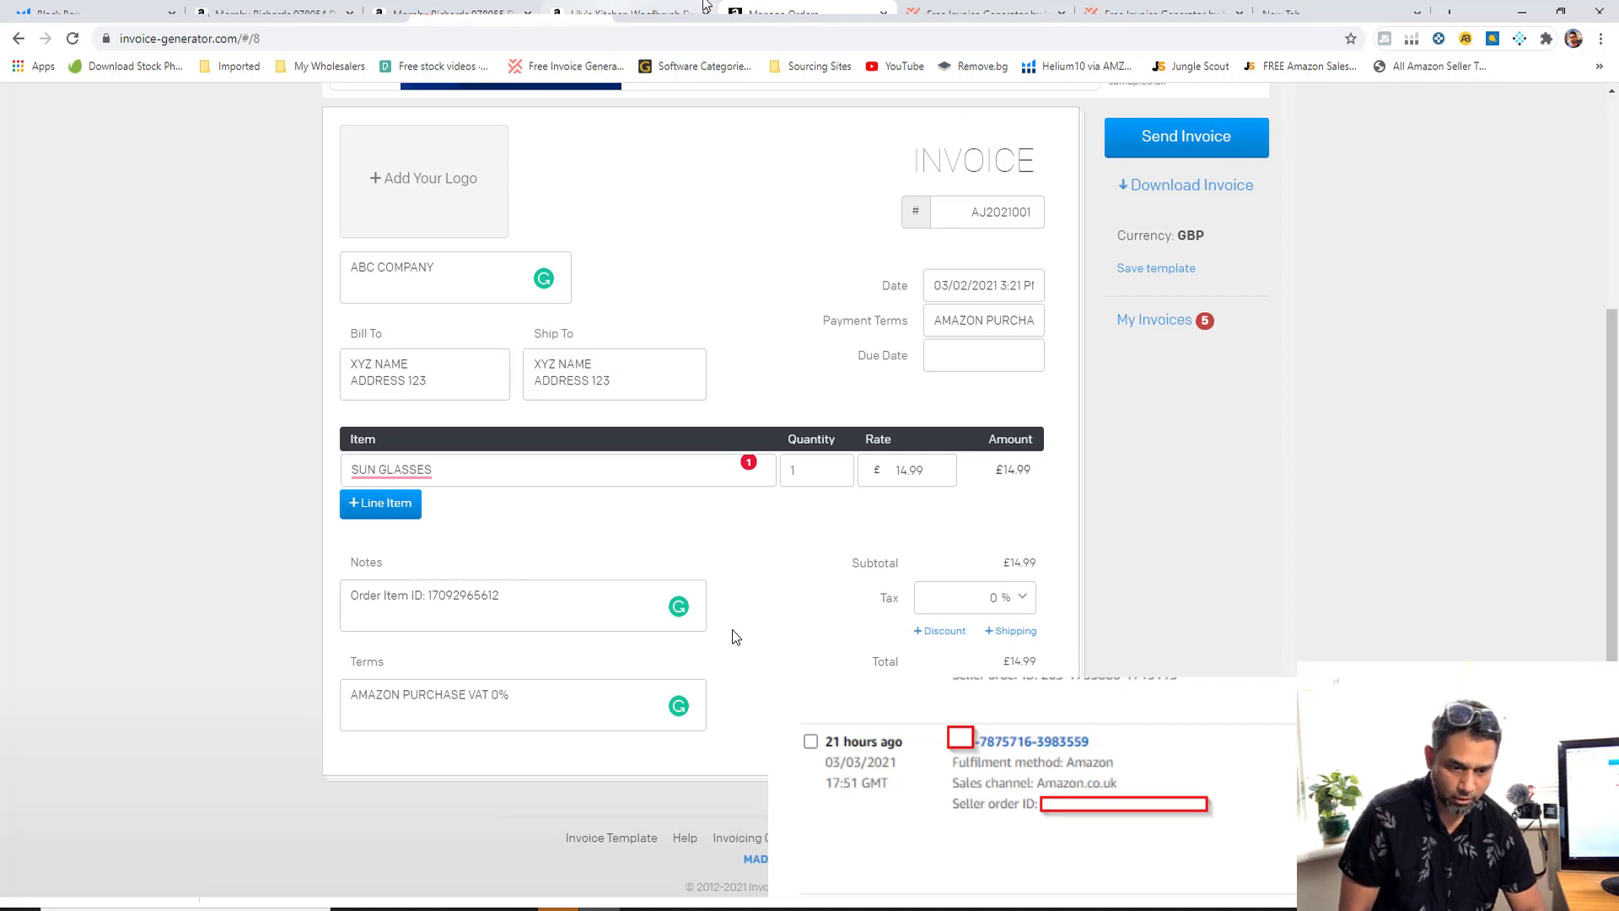
click(557, 706)
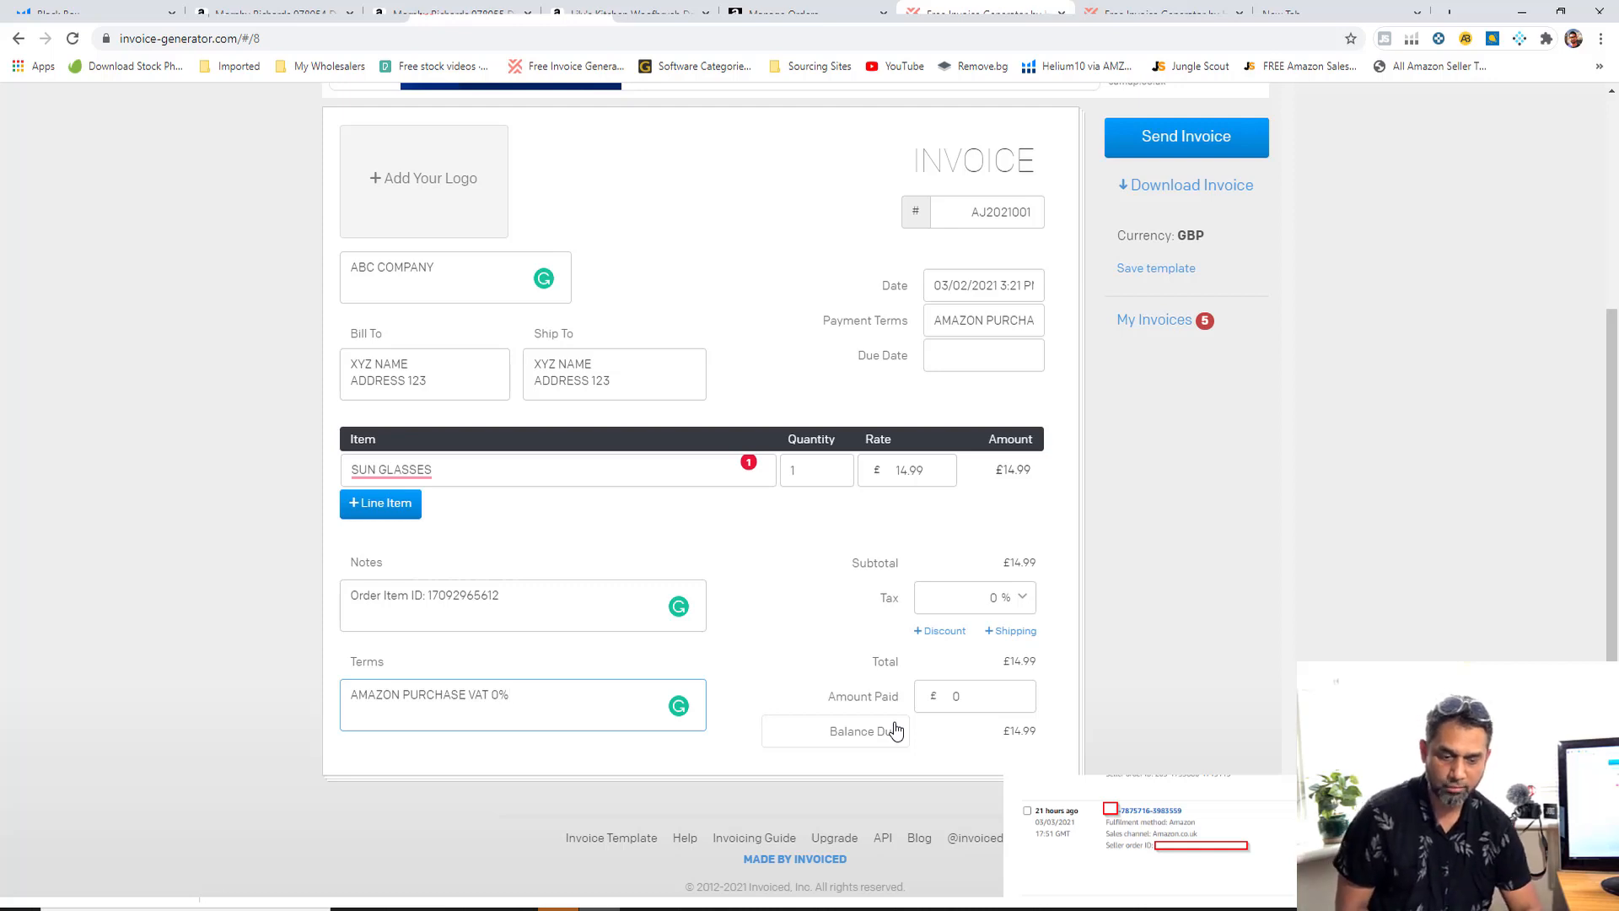
Rename the invoice's Tax line to VAT and choose Percent (%) as its type.
click(882, 600)
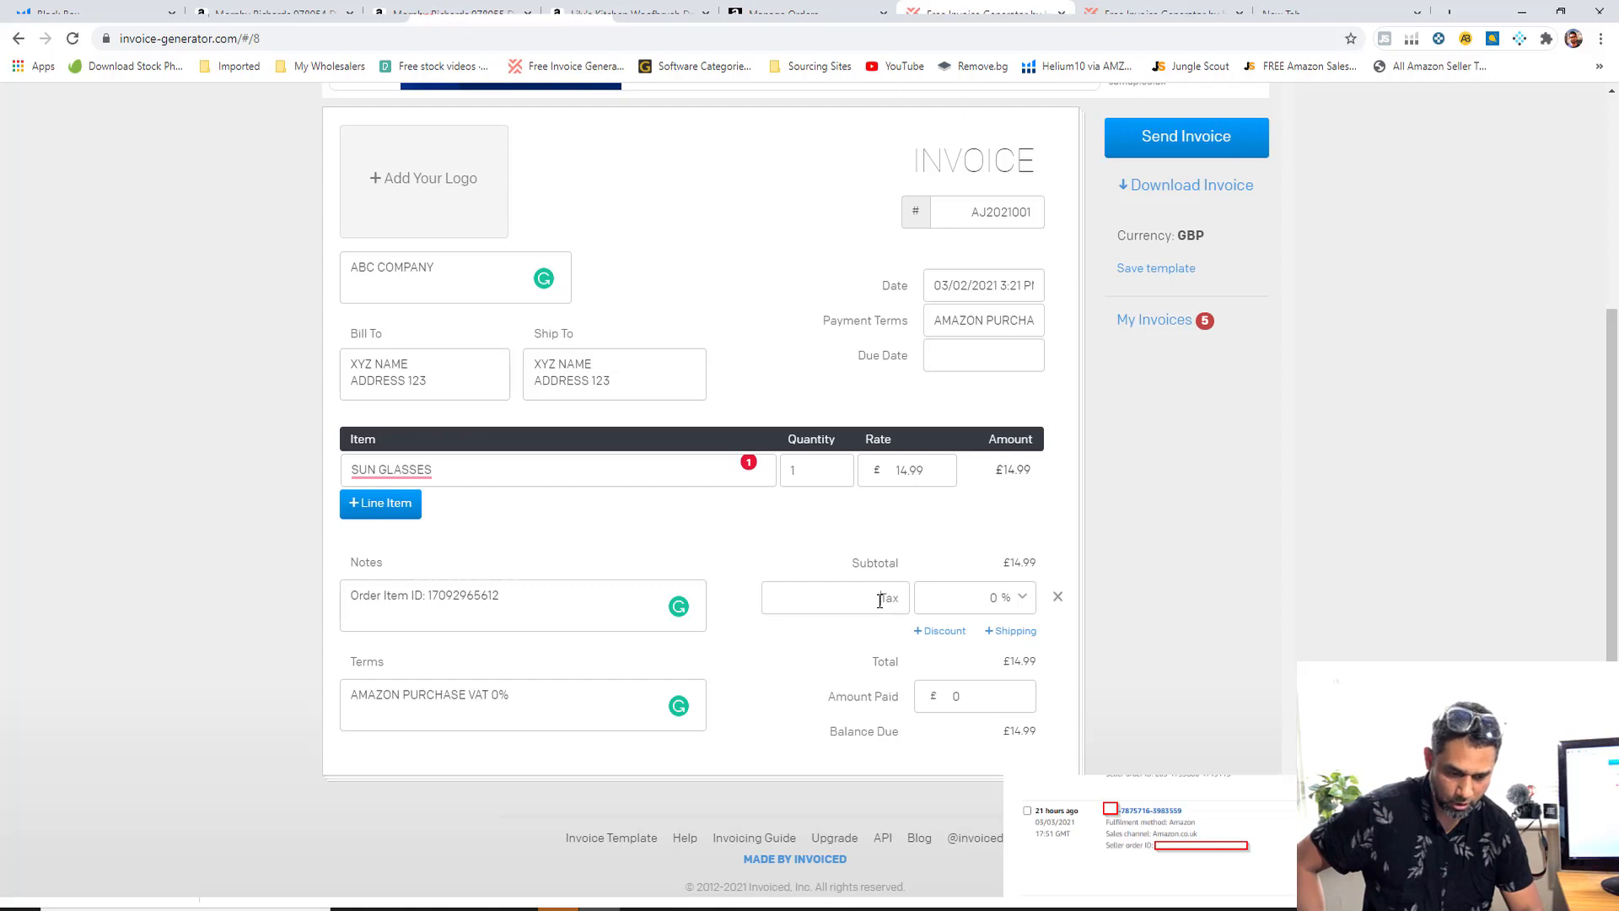
key(BackSpace)
key(BackSpace)
key(BackSpace)
text(VAT)
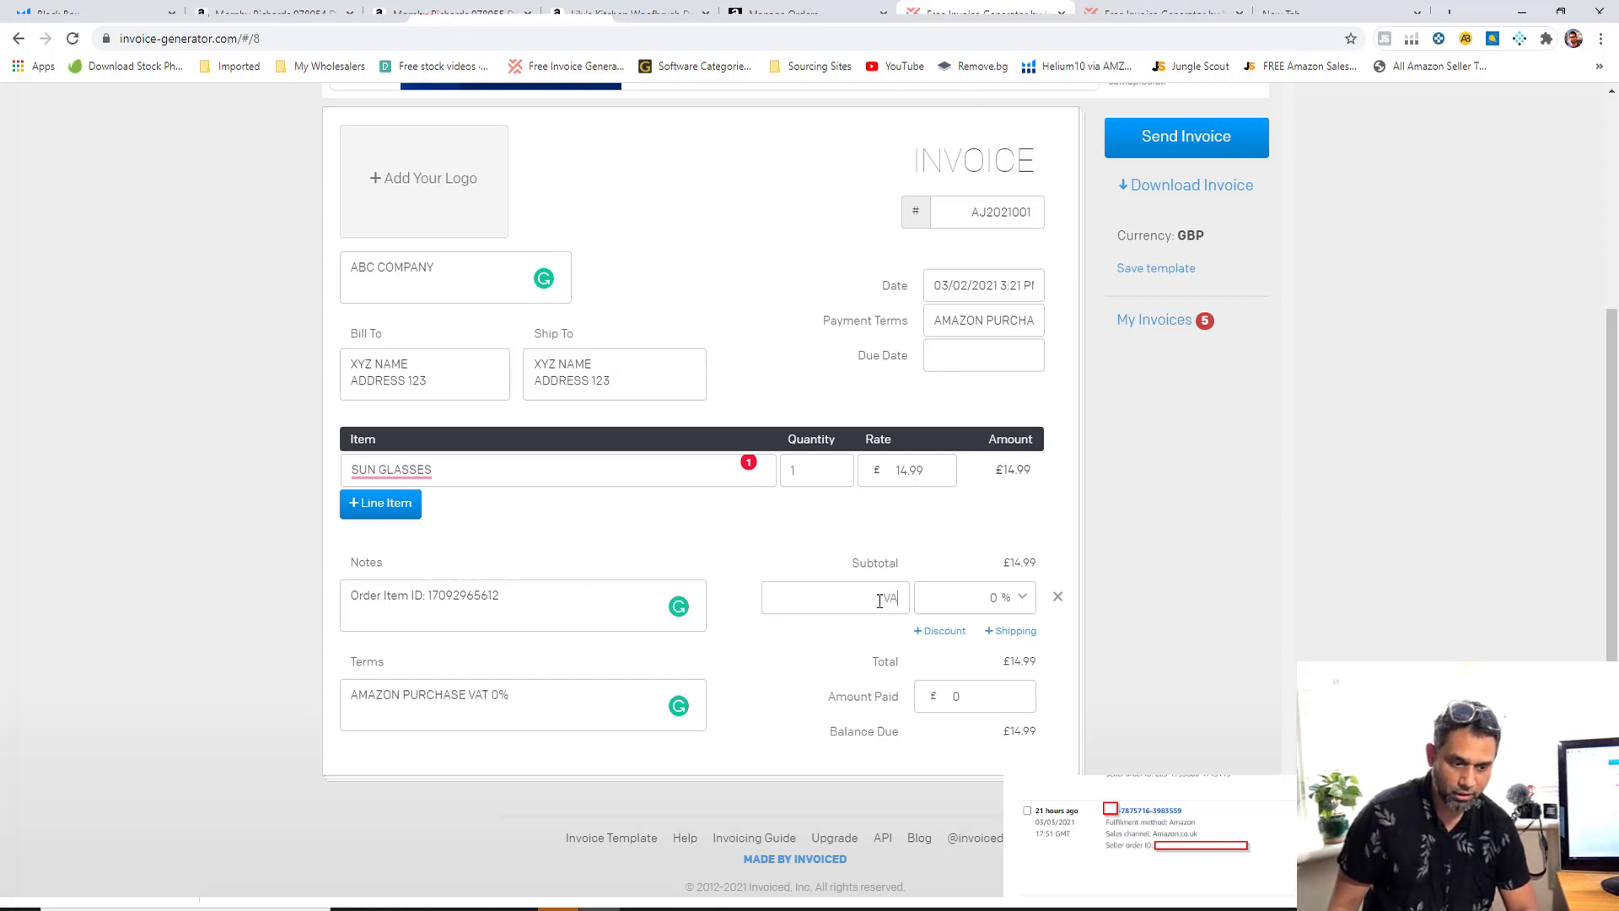
click(812, 649)
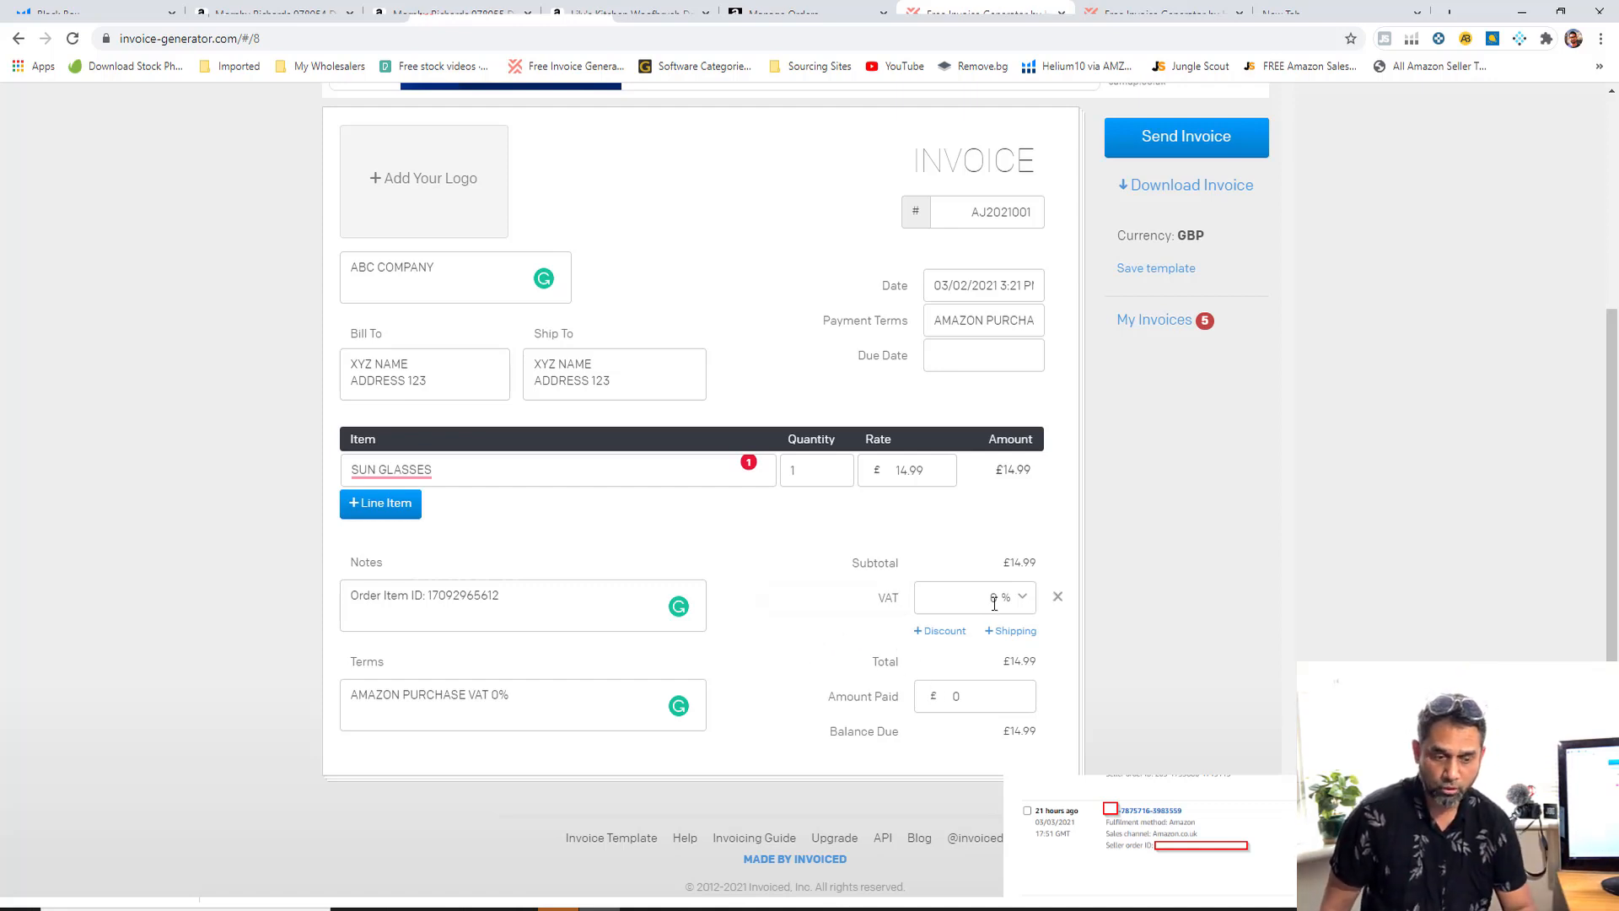
click(1023, 599)
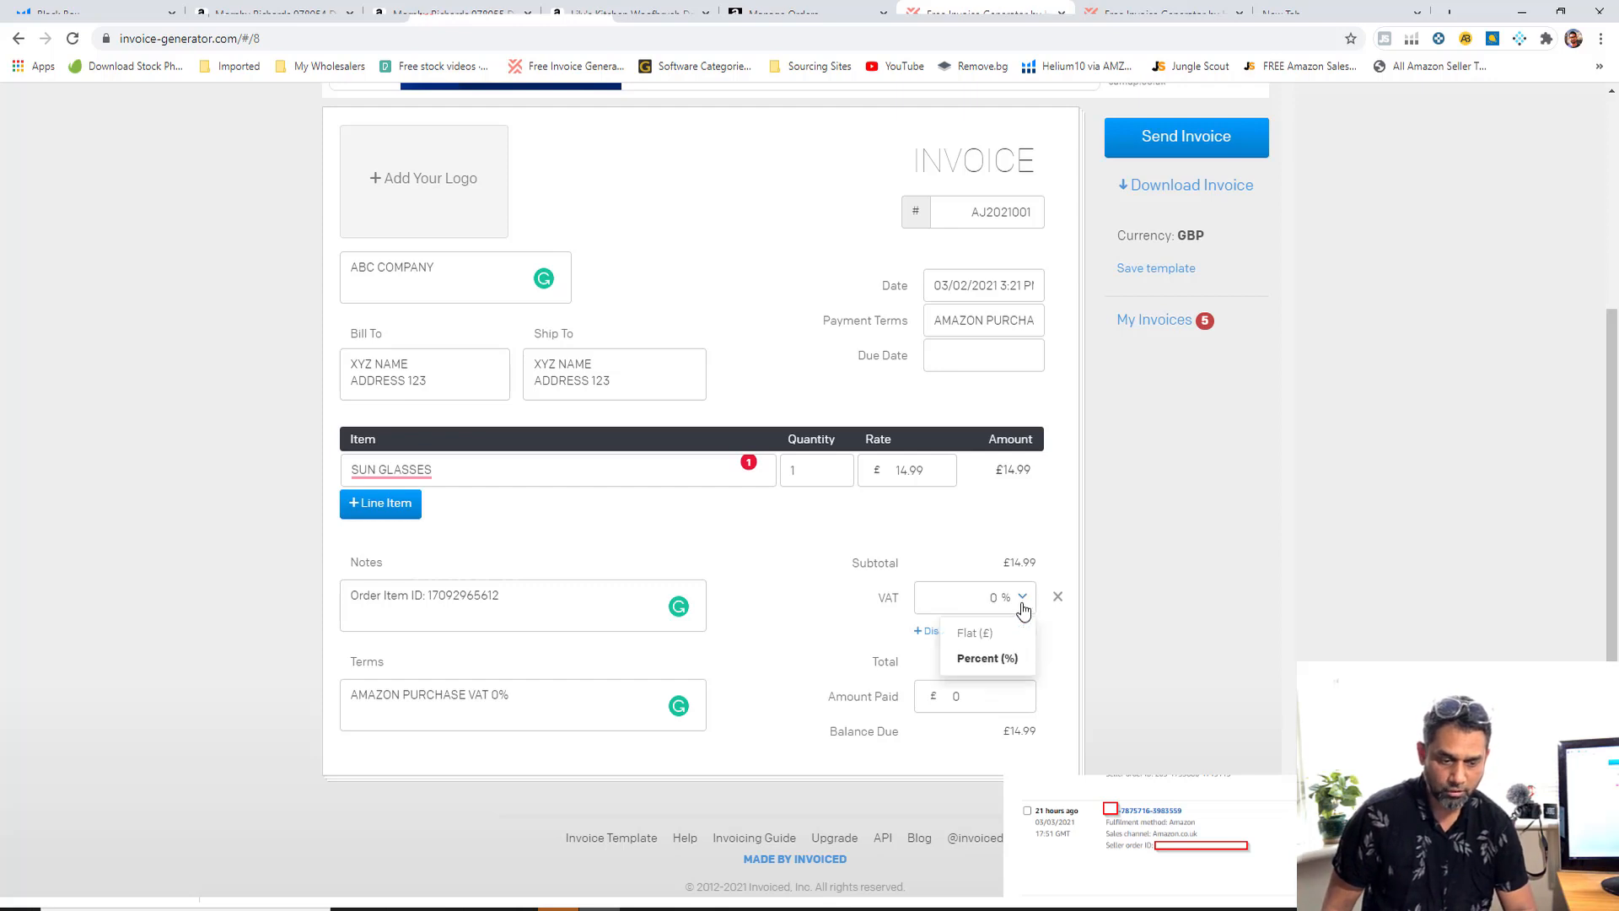
click(1012, 659)
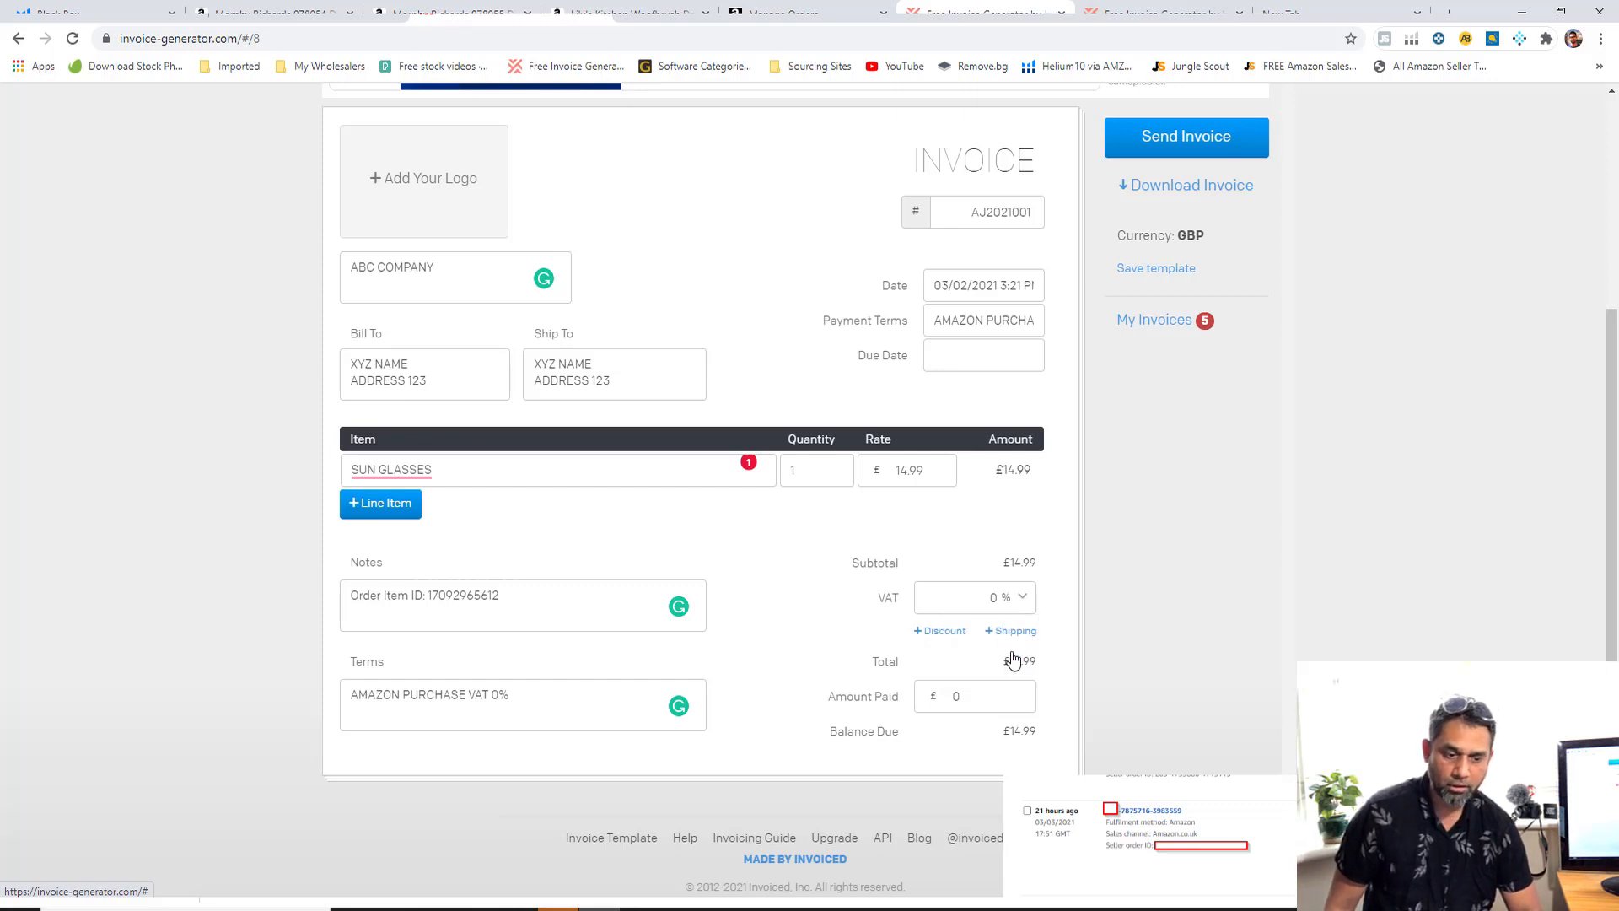
Set the invoice's Amount Paid to £14.99.
click(1023, 601)
click(1023, 601)
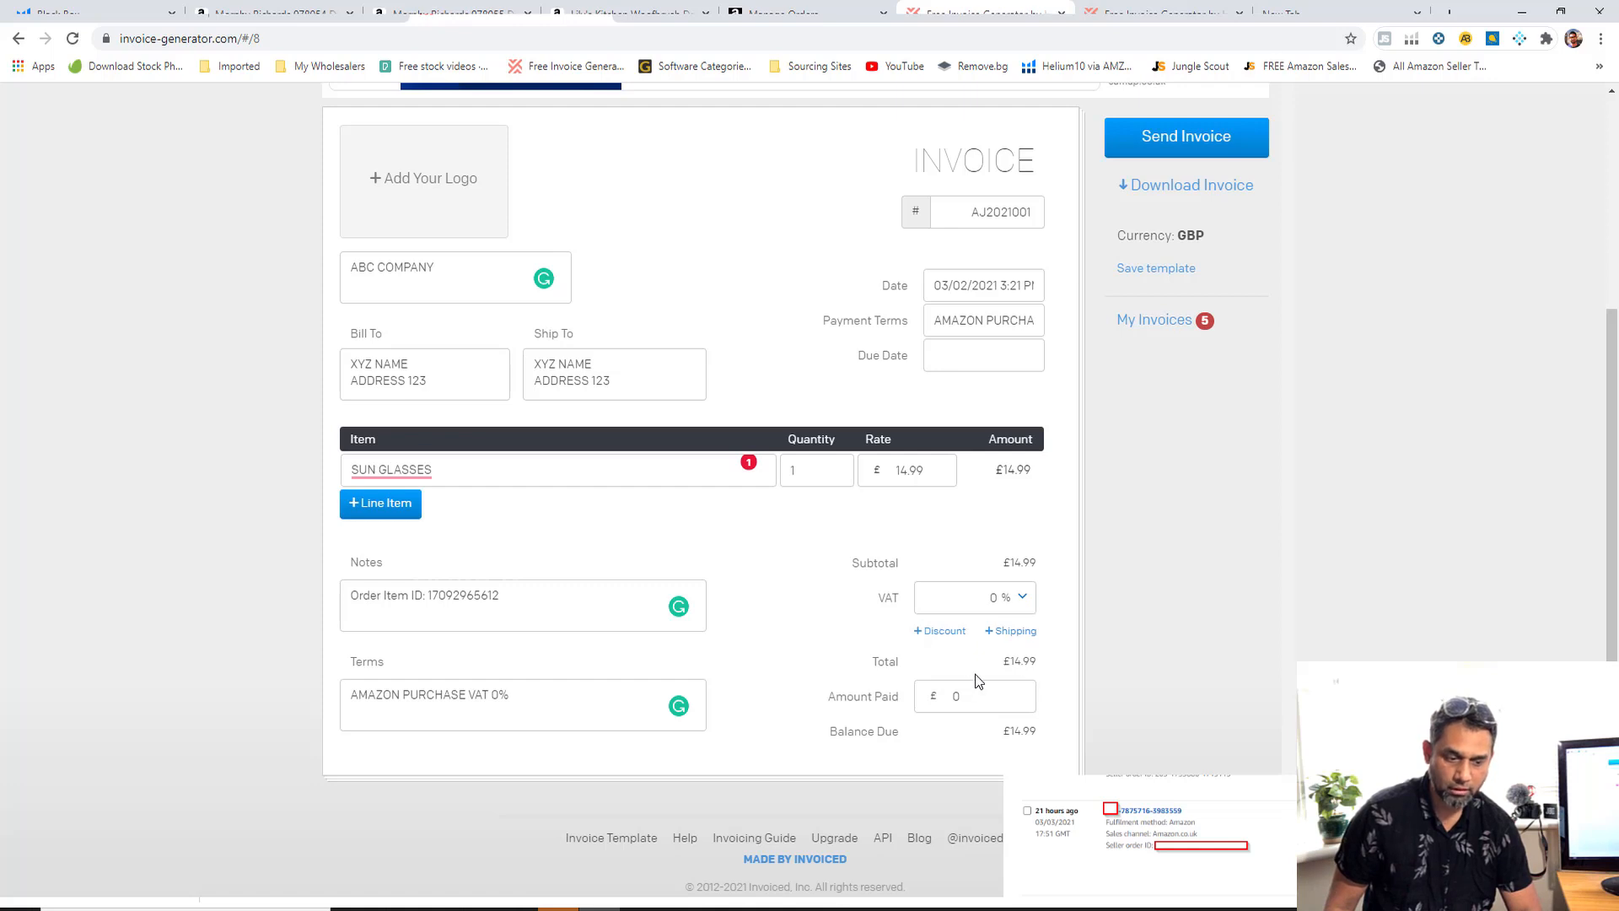
click(967, 708)
key(BackSpace)
text(1)
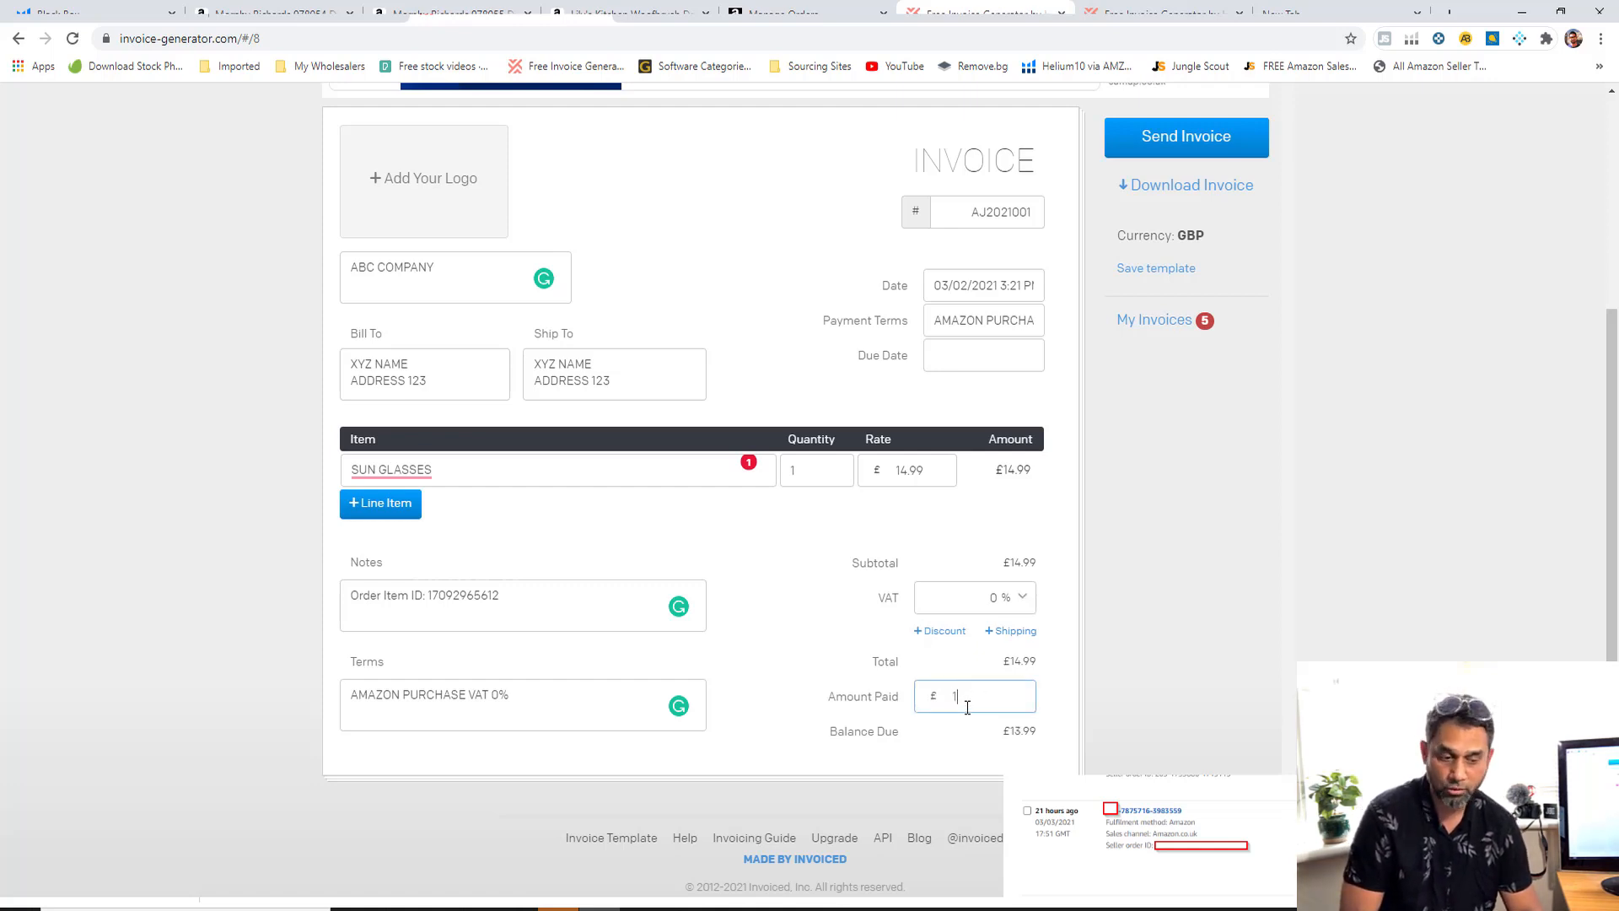
text(4.99)
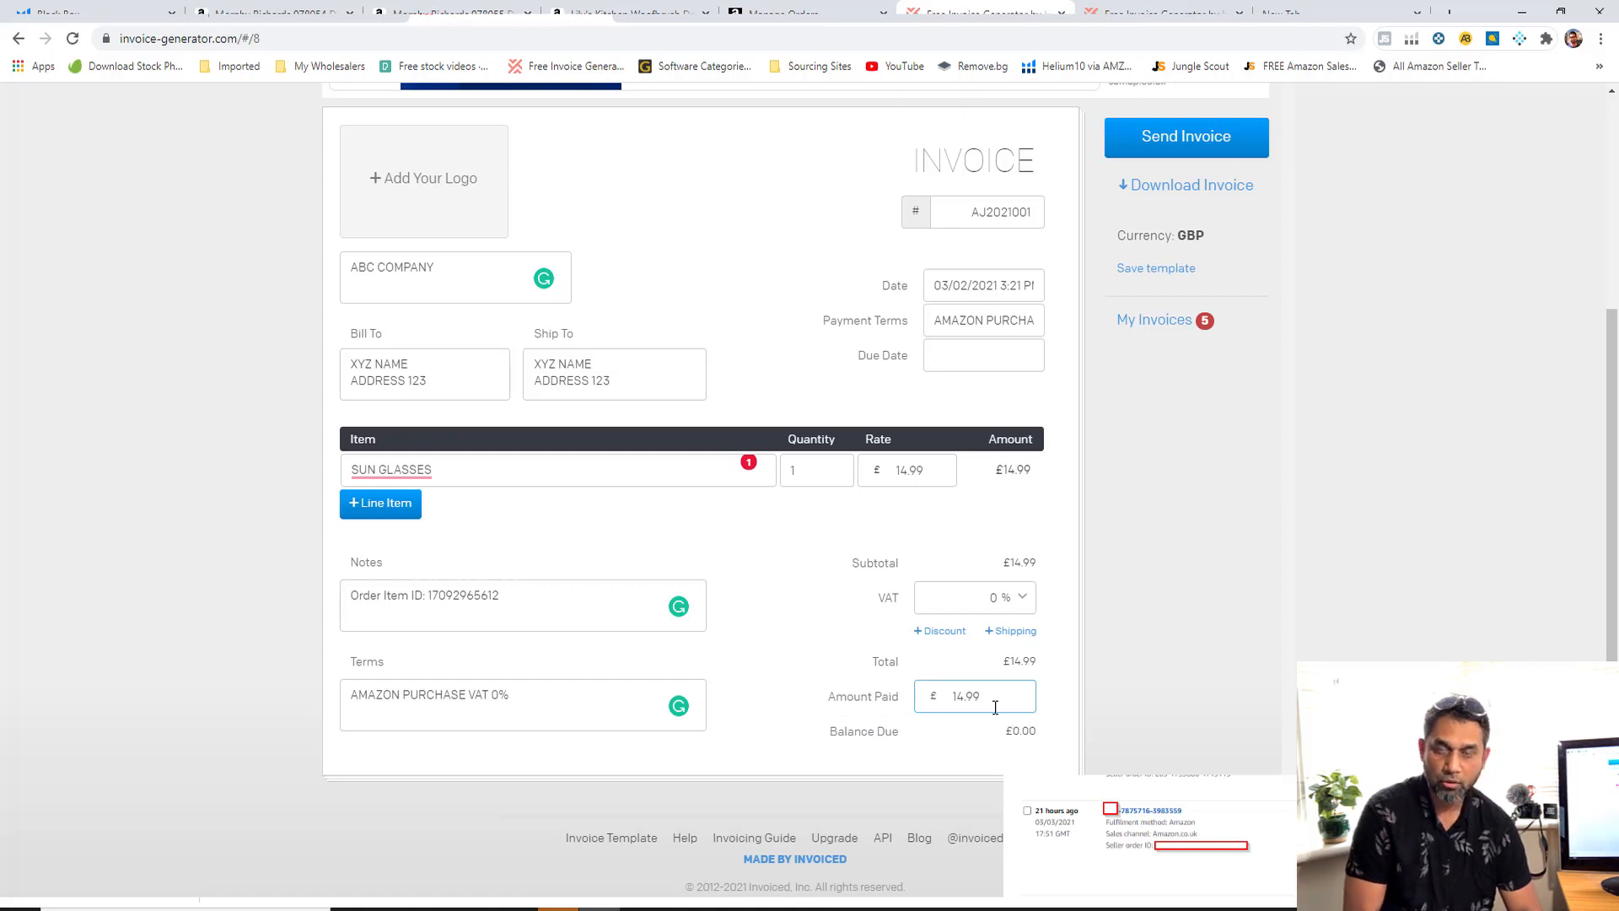
Copy the £14.99 rate of the SUN GLASSES line item into the Amount Paid field, replacing its contents.
drag(989, 697, 886, 698)
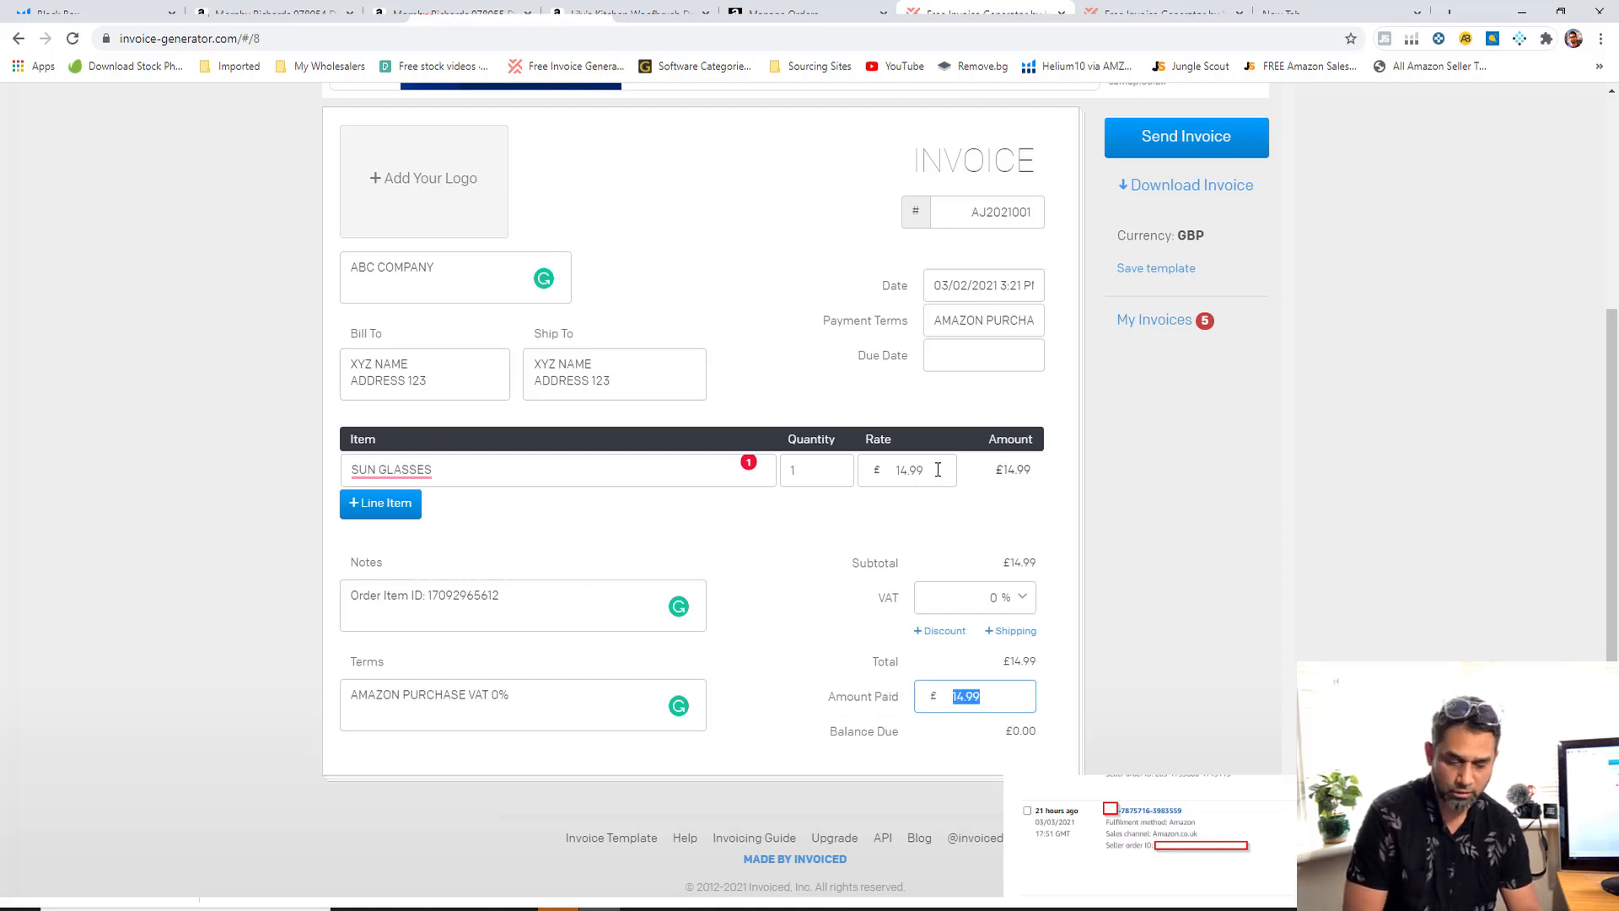
drag(938, 470, 880, 467)
key(ctrl+c)
drag(1020, 699, 907, 708)
key(ctrl+v)
click(945, 763)
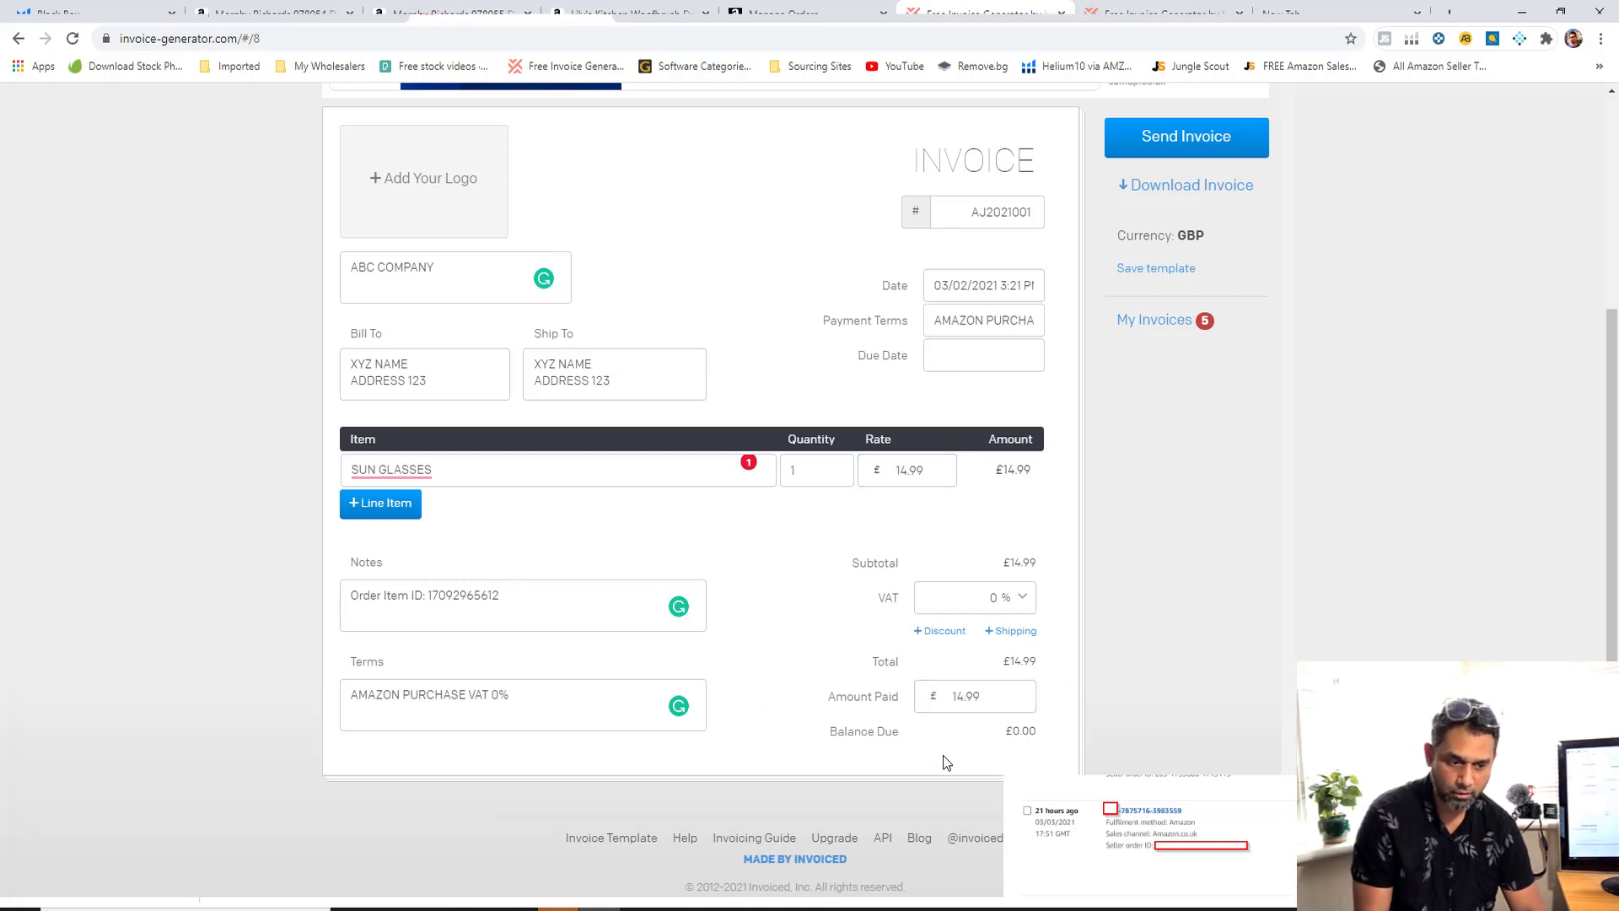
click(821, 8)
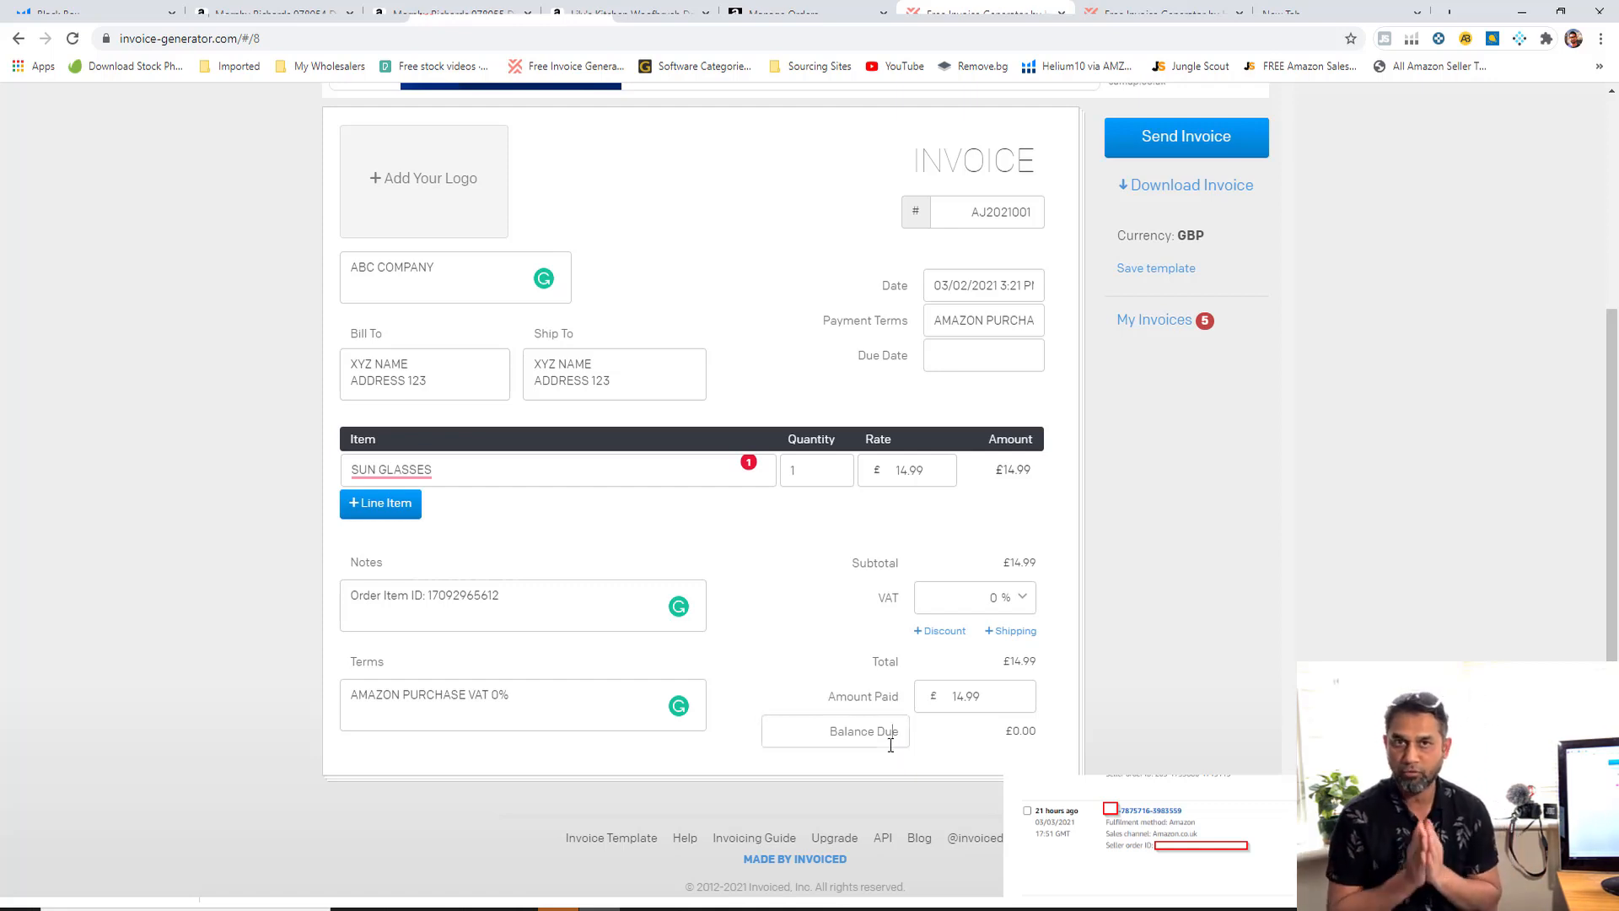
click(1017, 735)
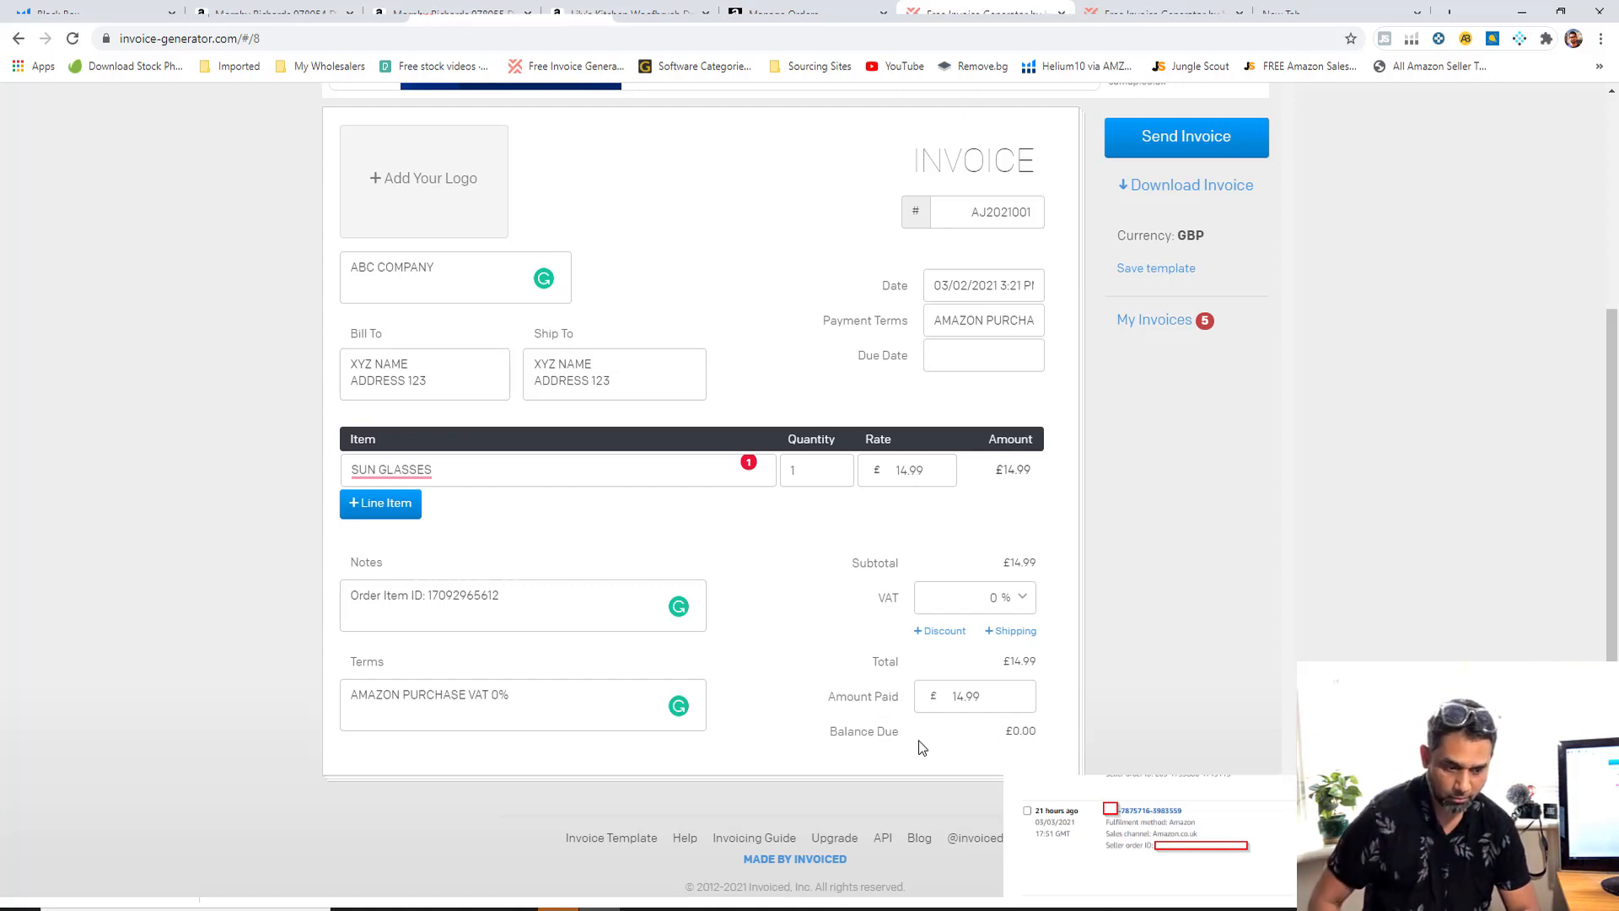
double_click(1012, 733)
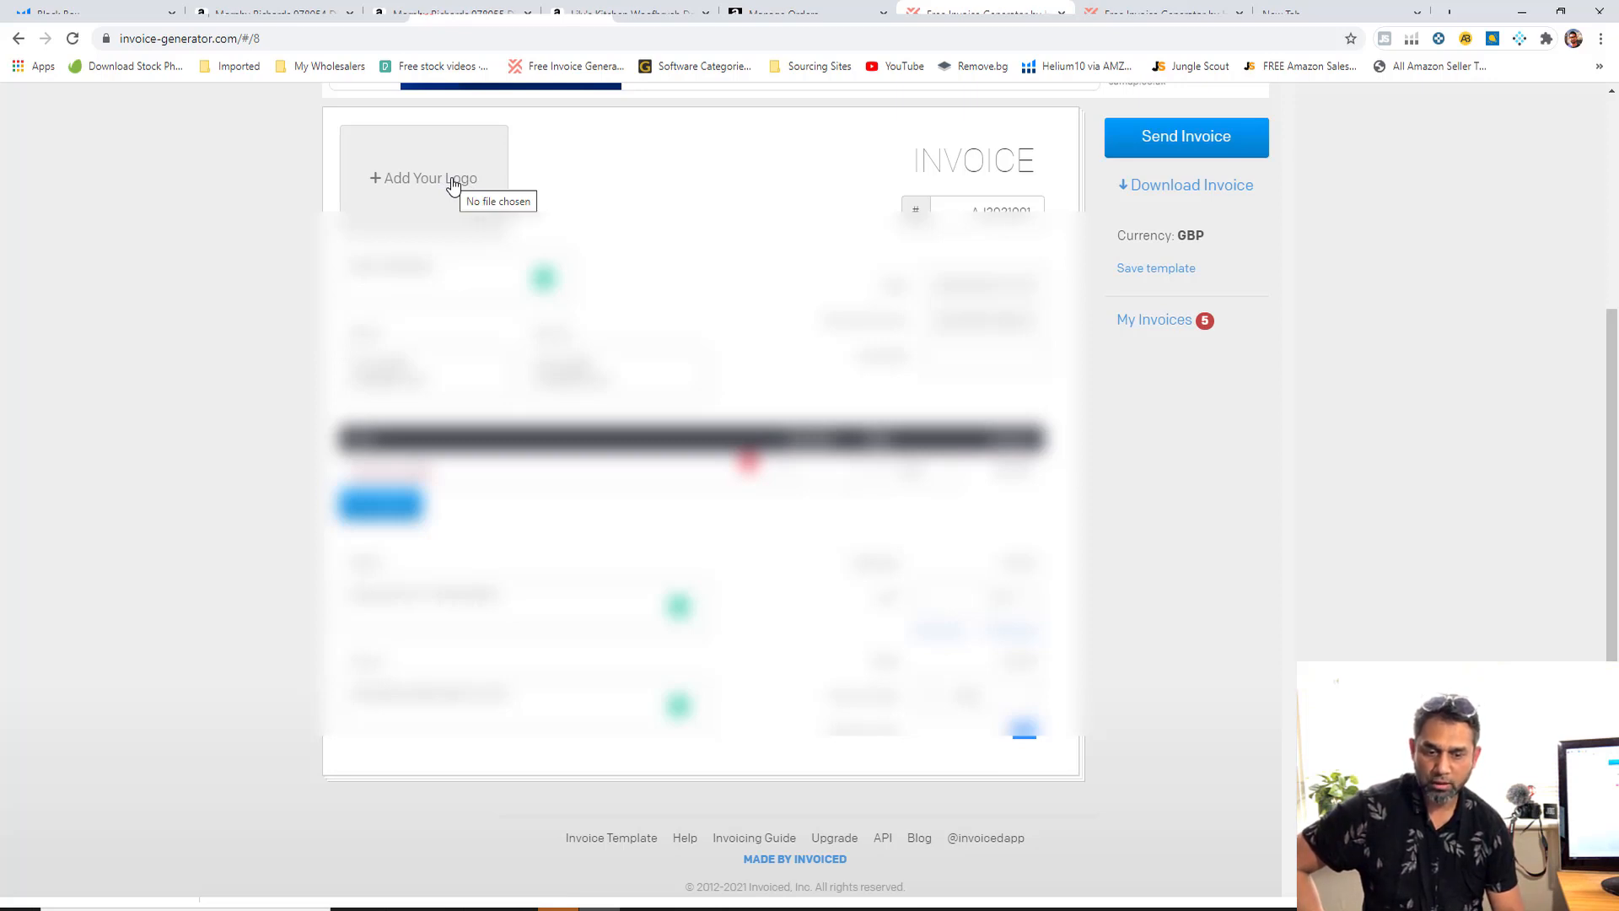
Add the image file bing (1).png as the invoice's logo.
click(452, 181)
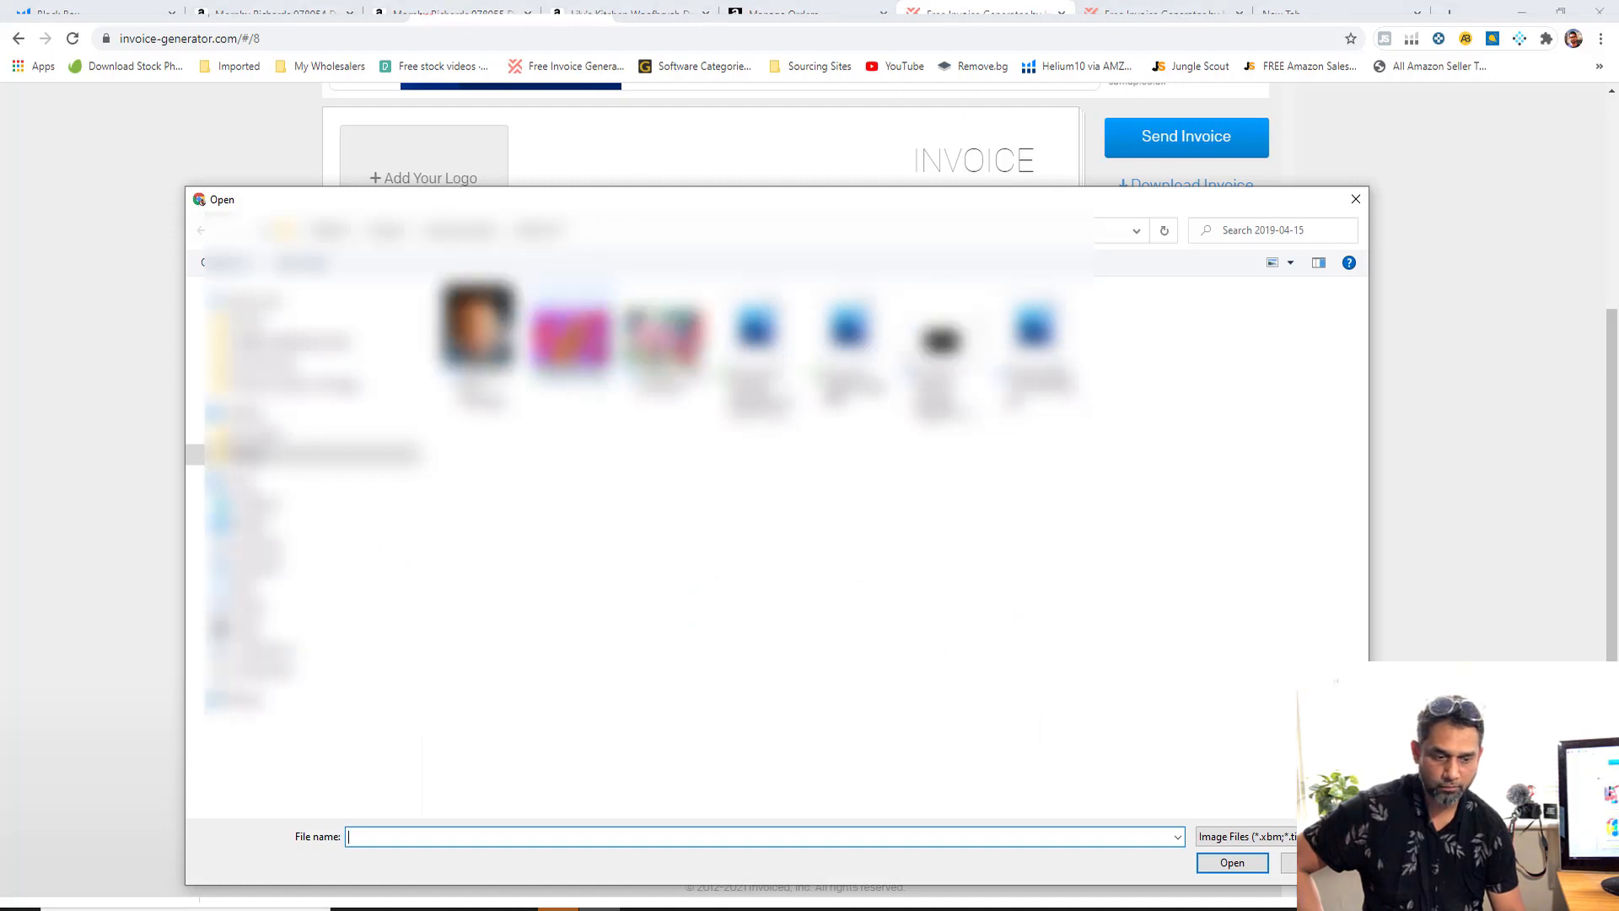
click(570, 335)
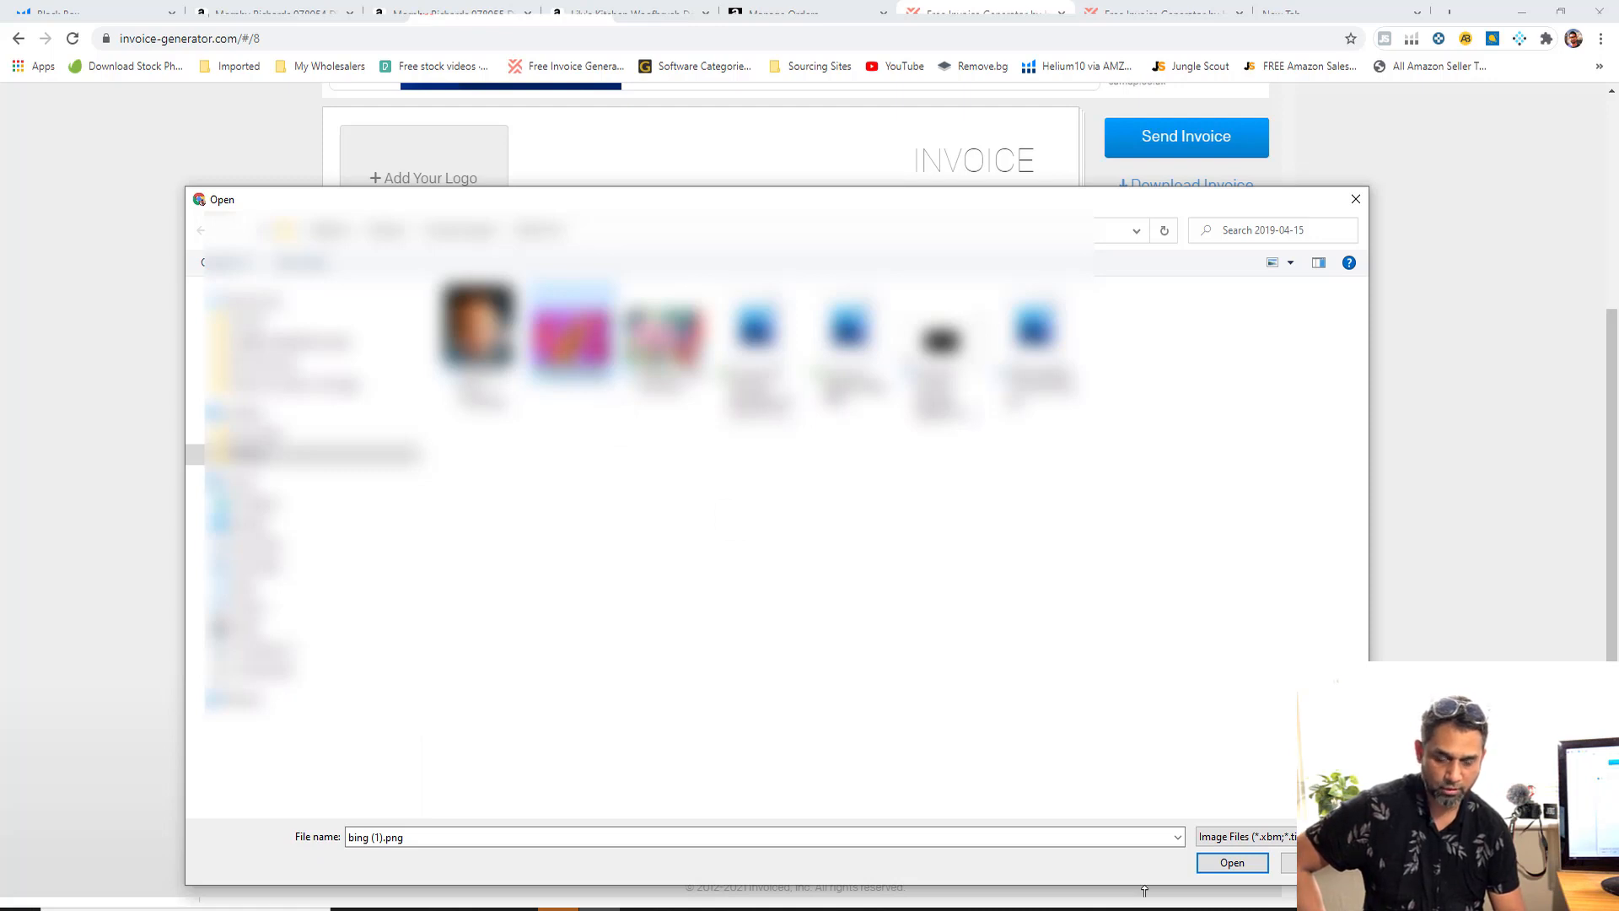
click(1219, 858)
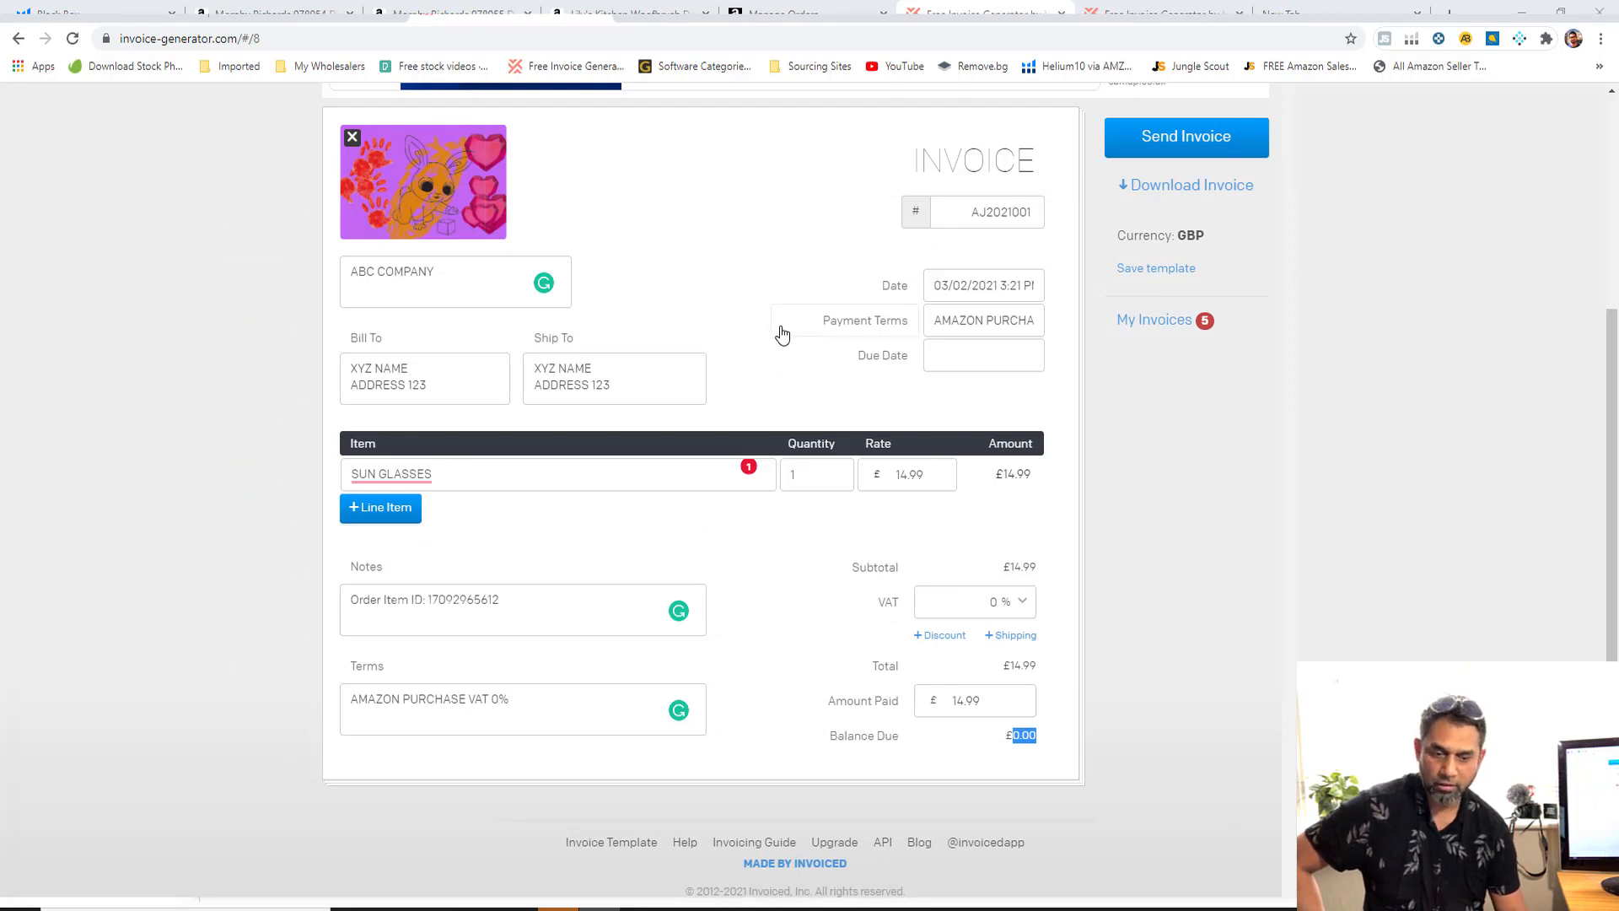
click(1205, 479)
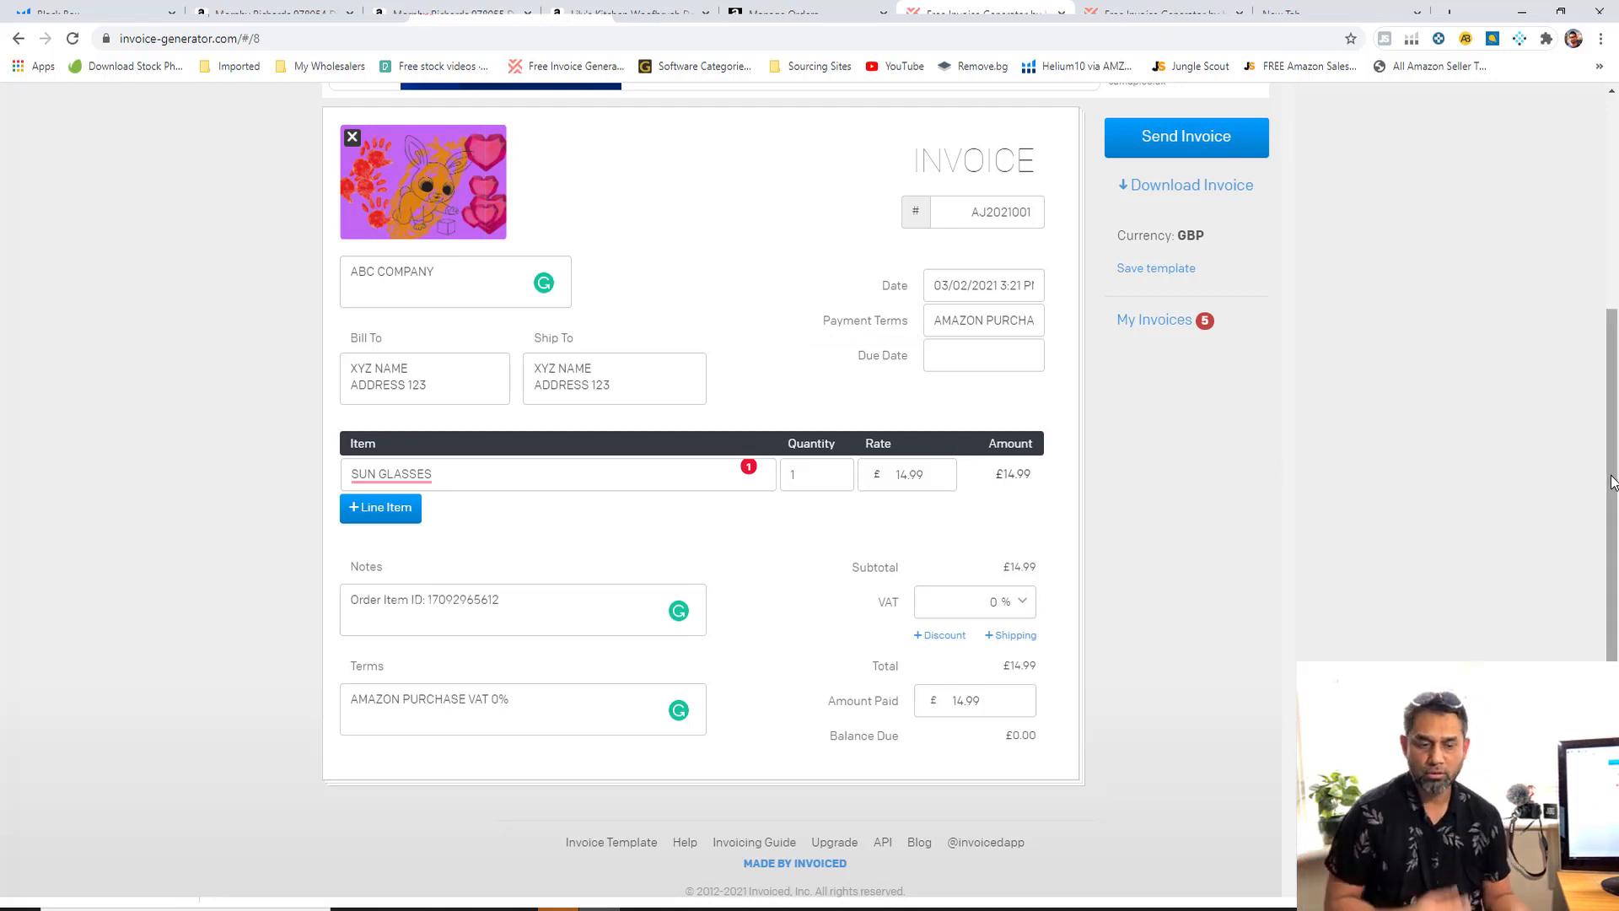
Download the finished invoice as a PDF and open the downloaded file to check its payment terms.
drag(1614, 483, 1614, 474)
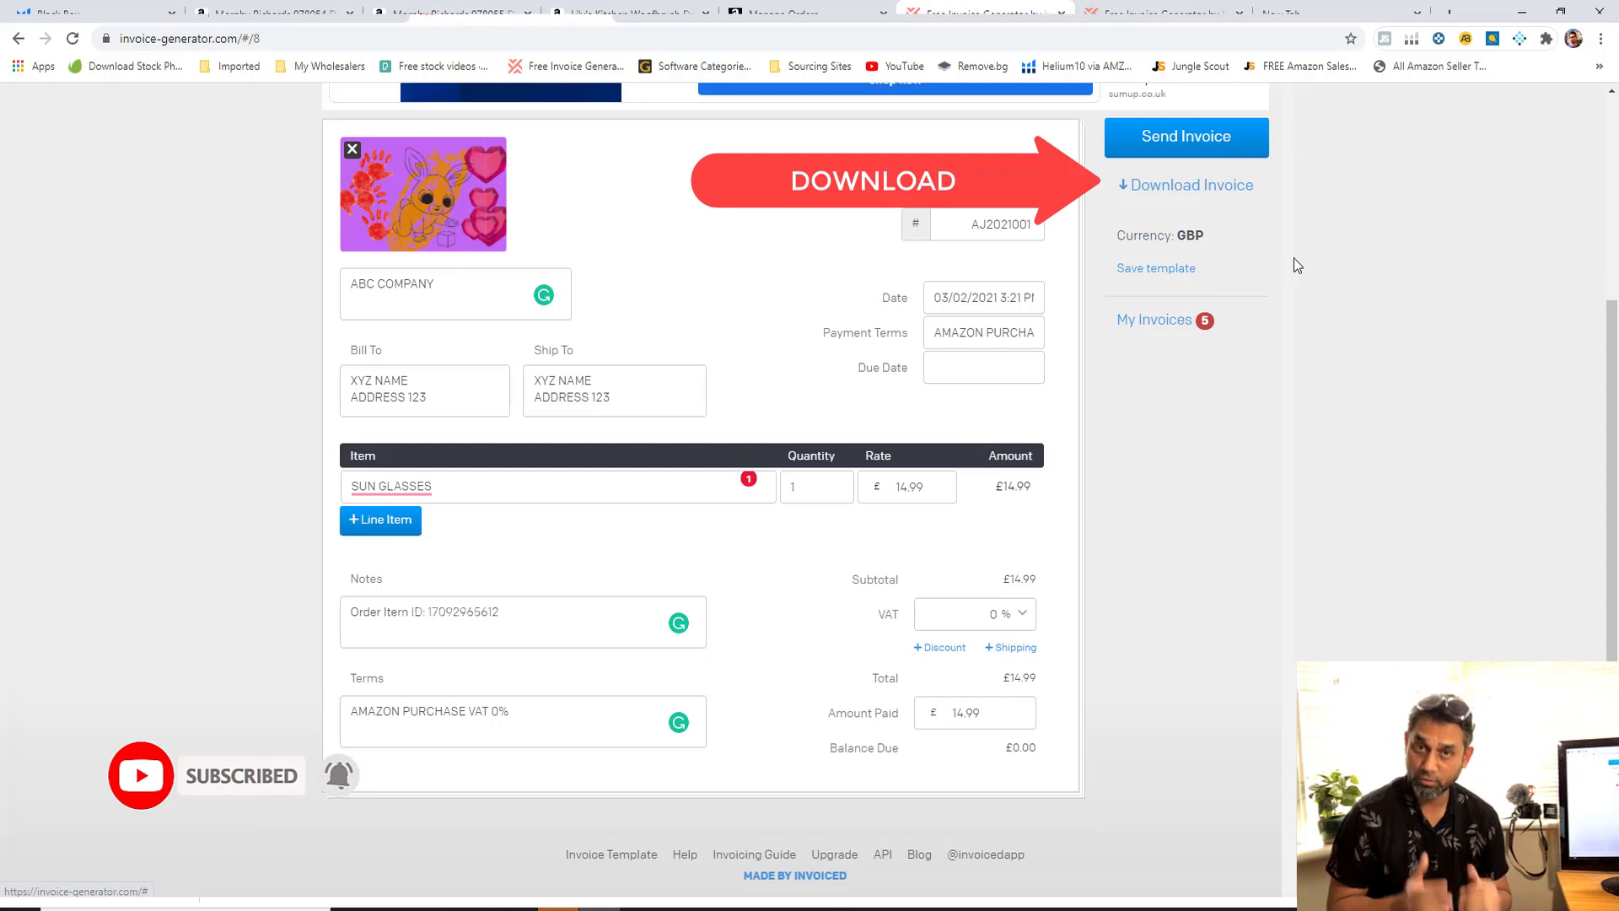
click(1189, 187)
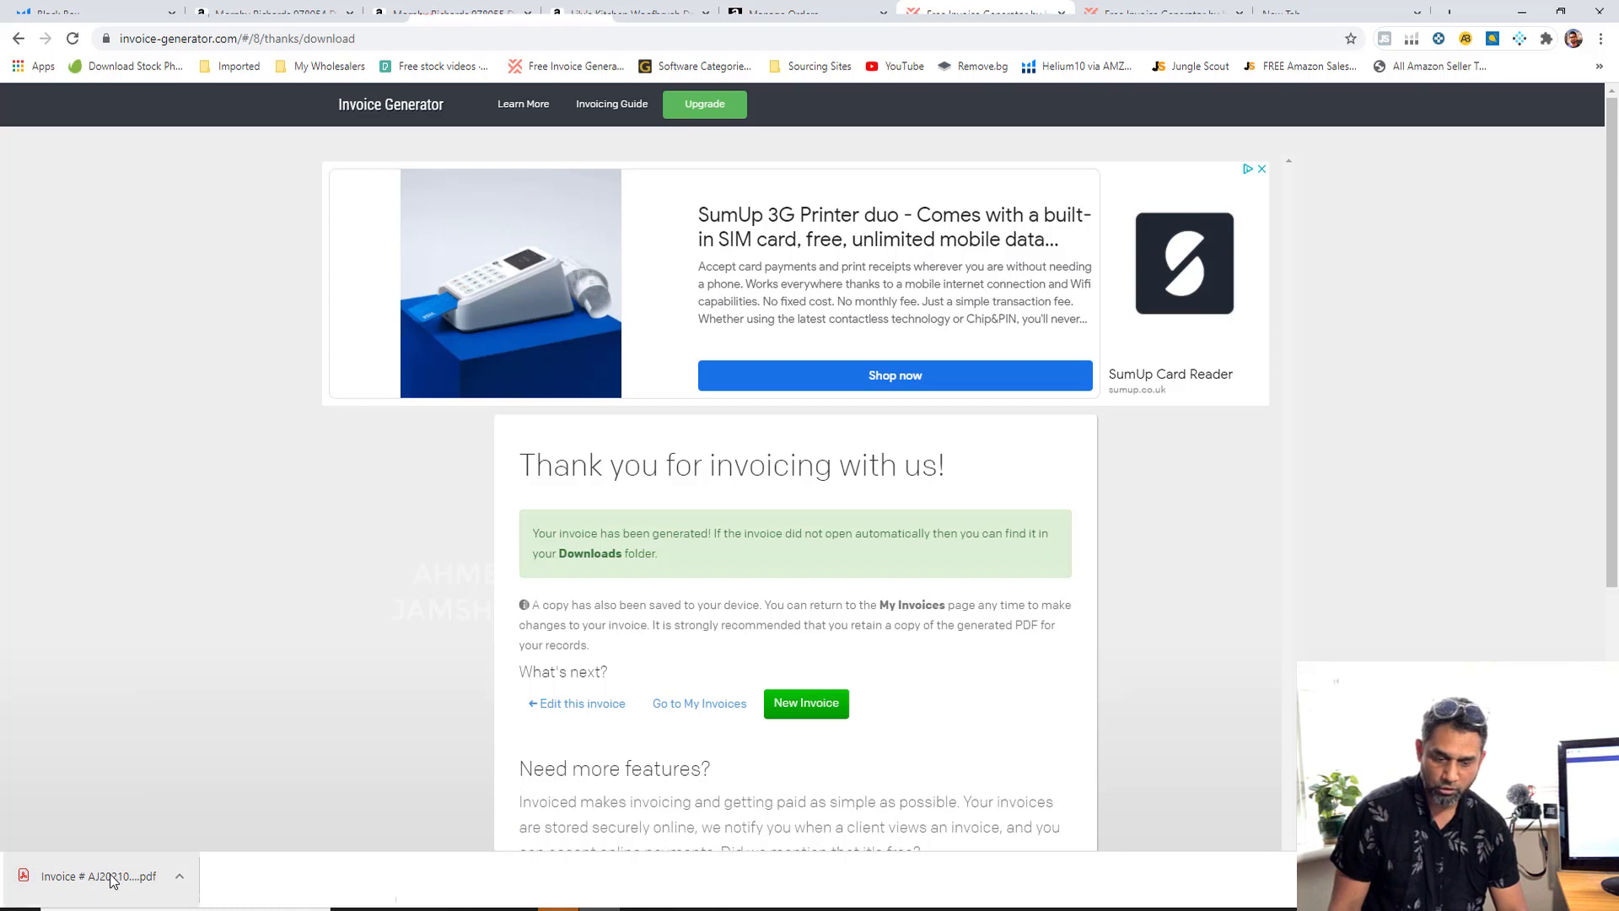
click(179, 876)
click(232, 745)
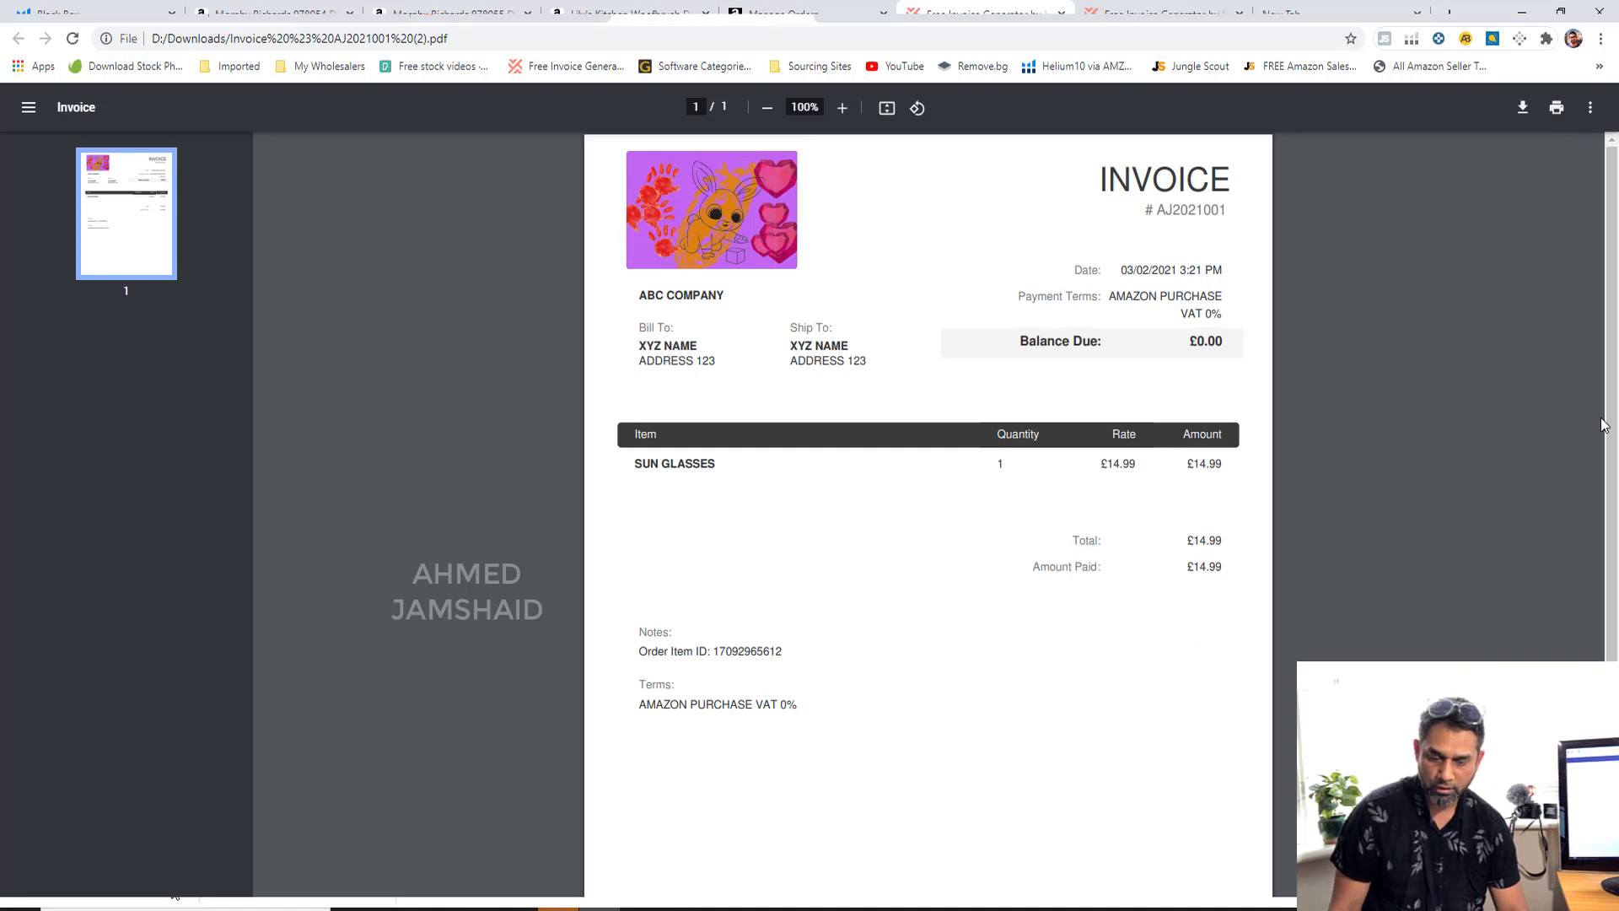
mouse_move(1614, 405)
mouse_down()
mouse_move(1611, 426)
mouse_move(1610, 403)
mouse_up()
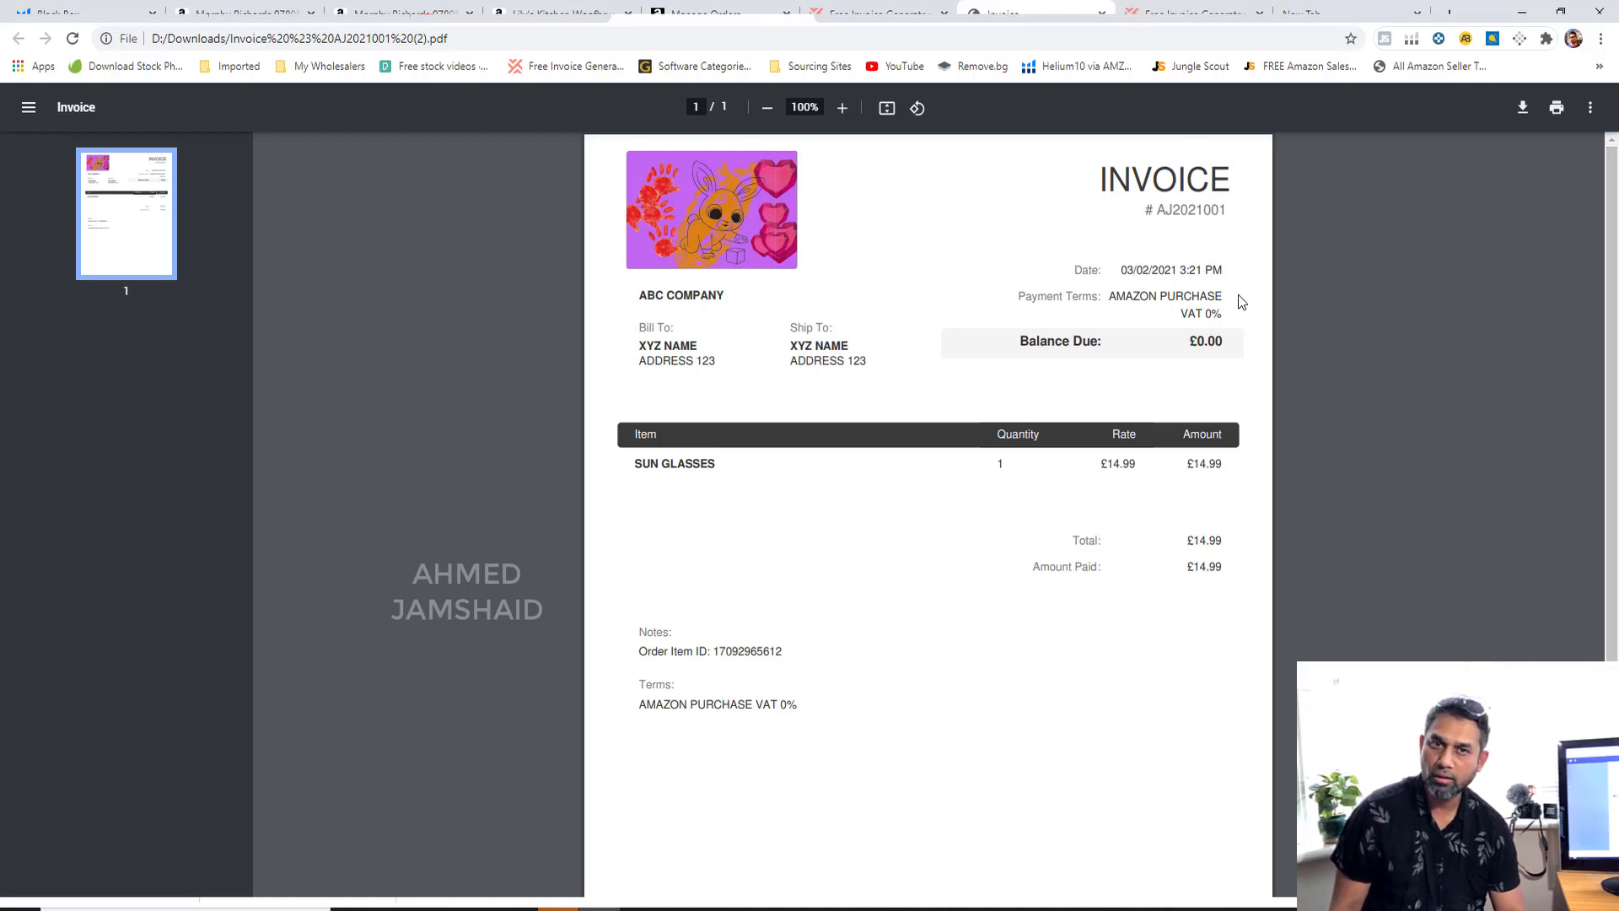
drag(1181, 316, 1206, 316)
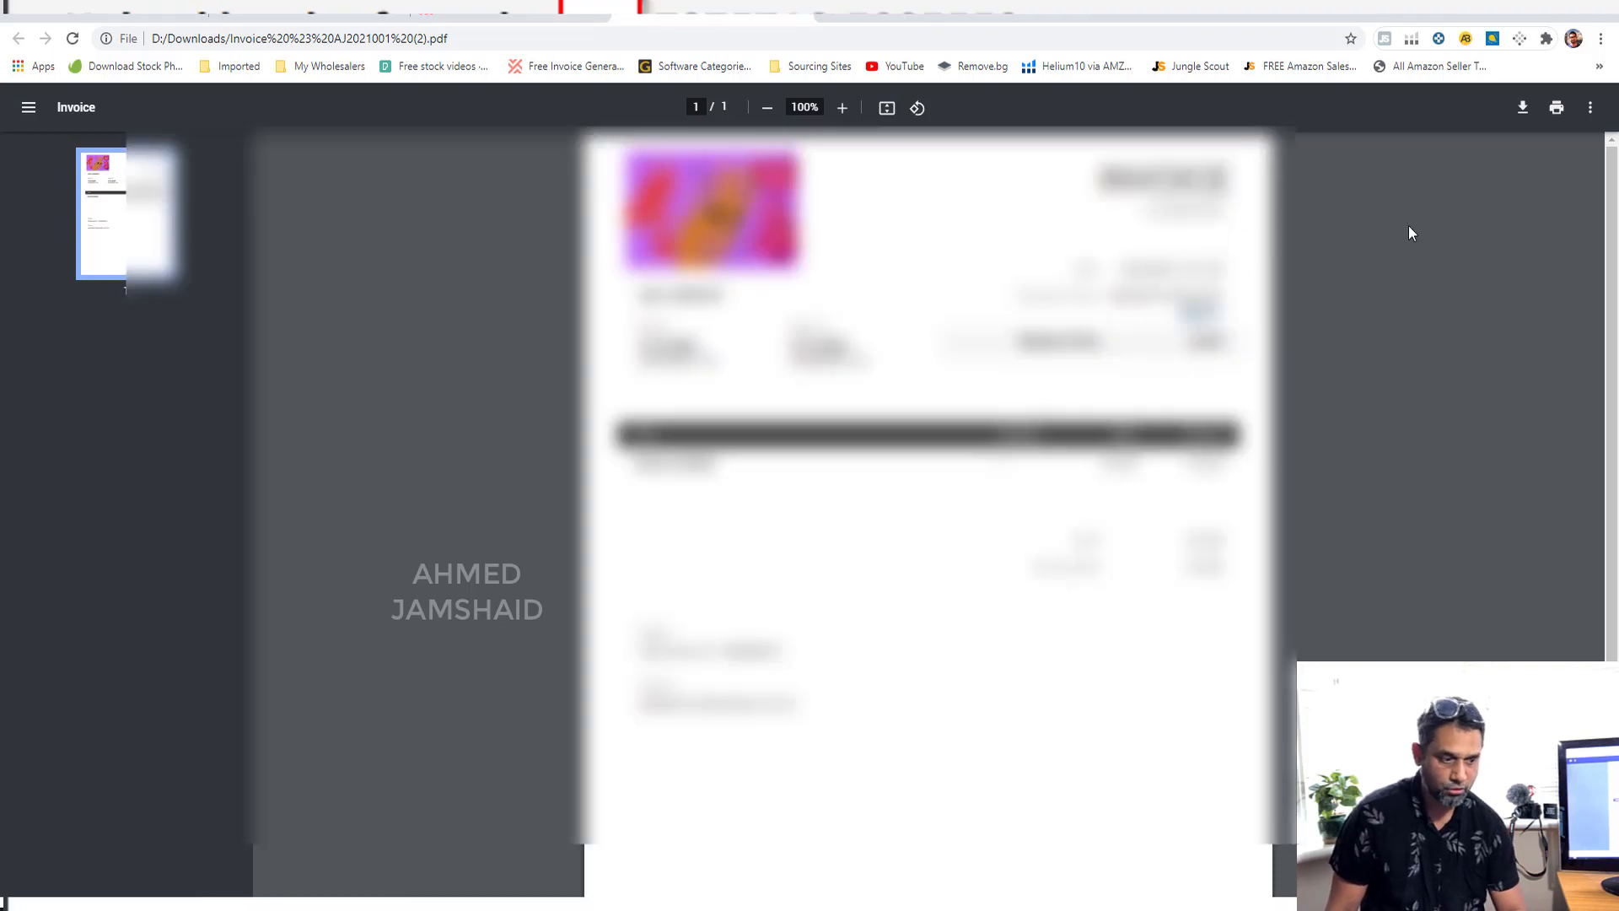
Try to save another copy of the opened invoice PDF.
click(1523, 108)
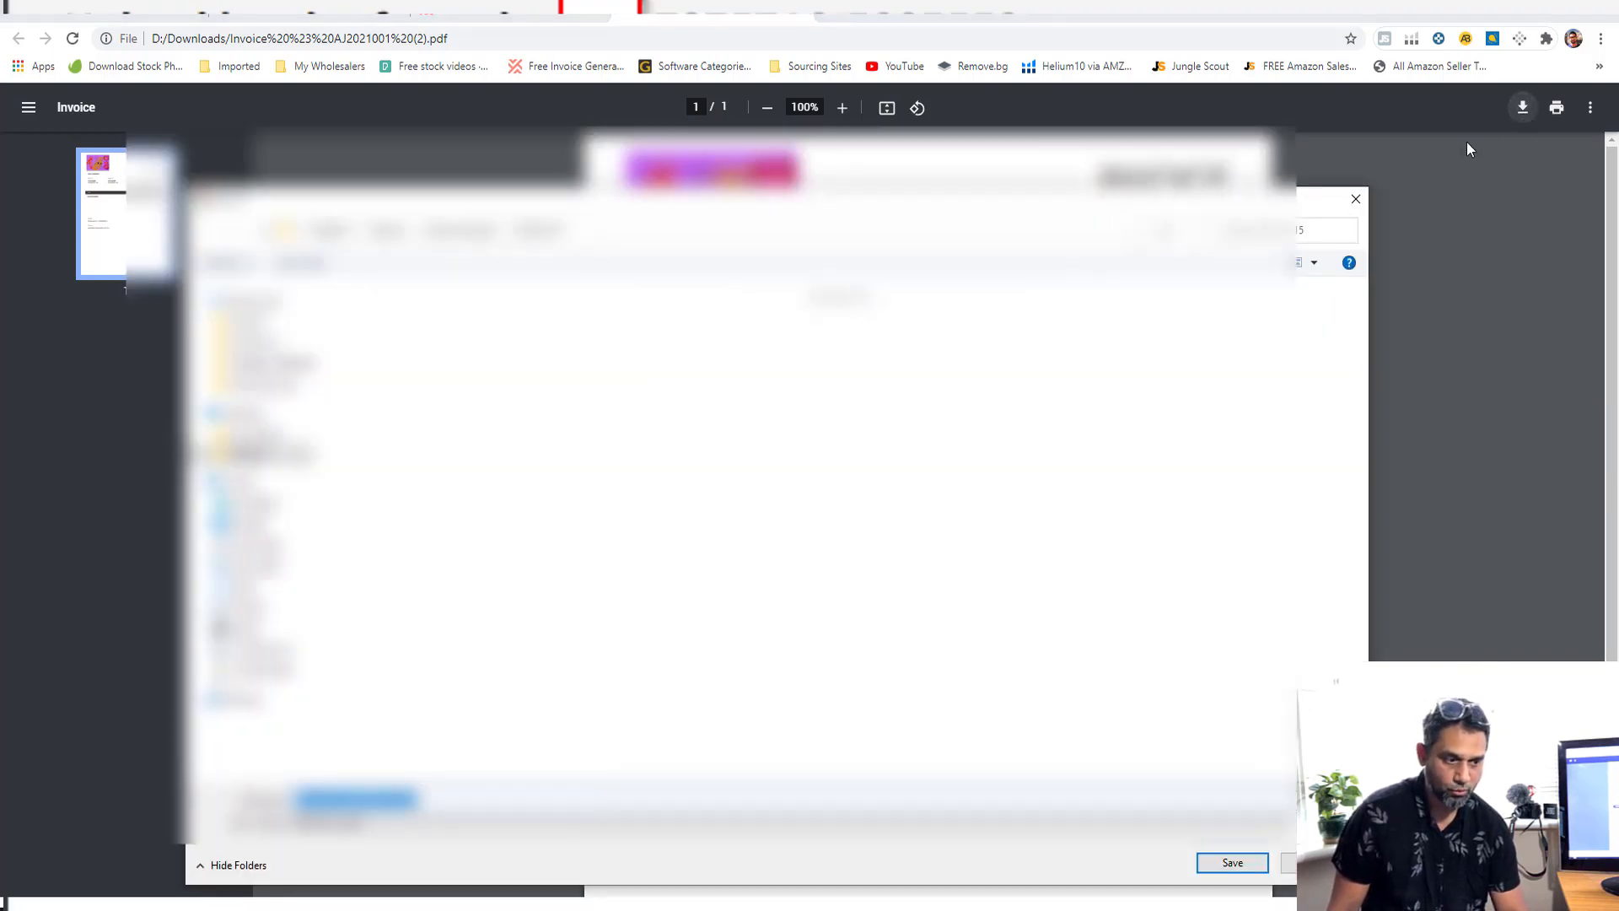
click(1356, 200)
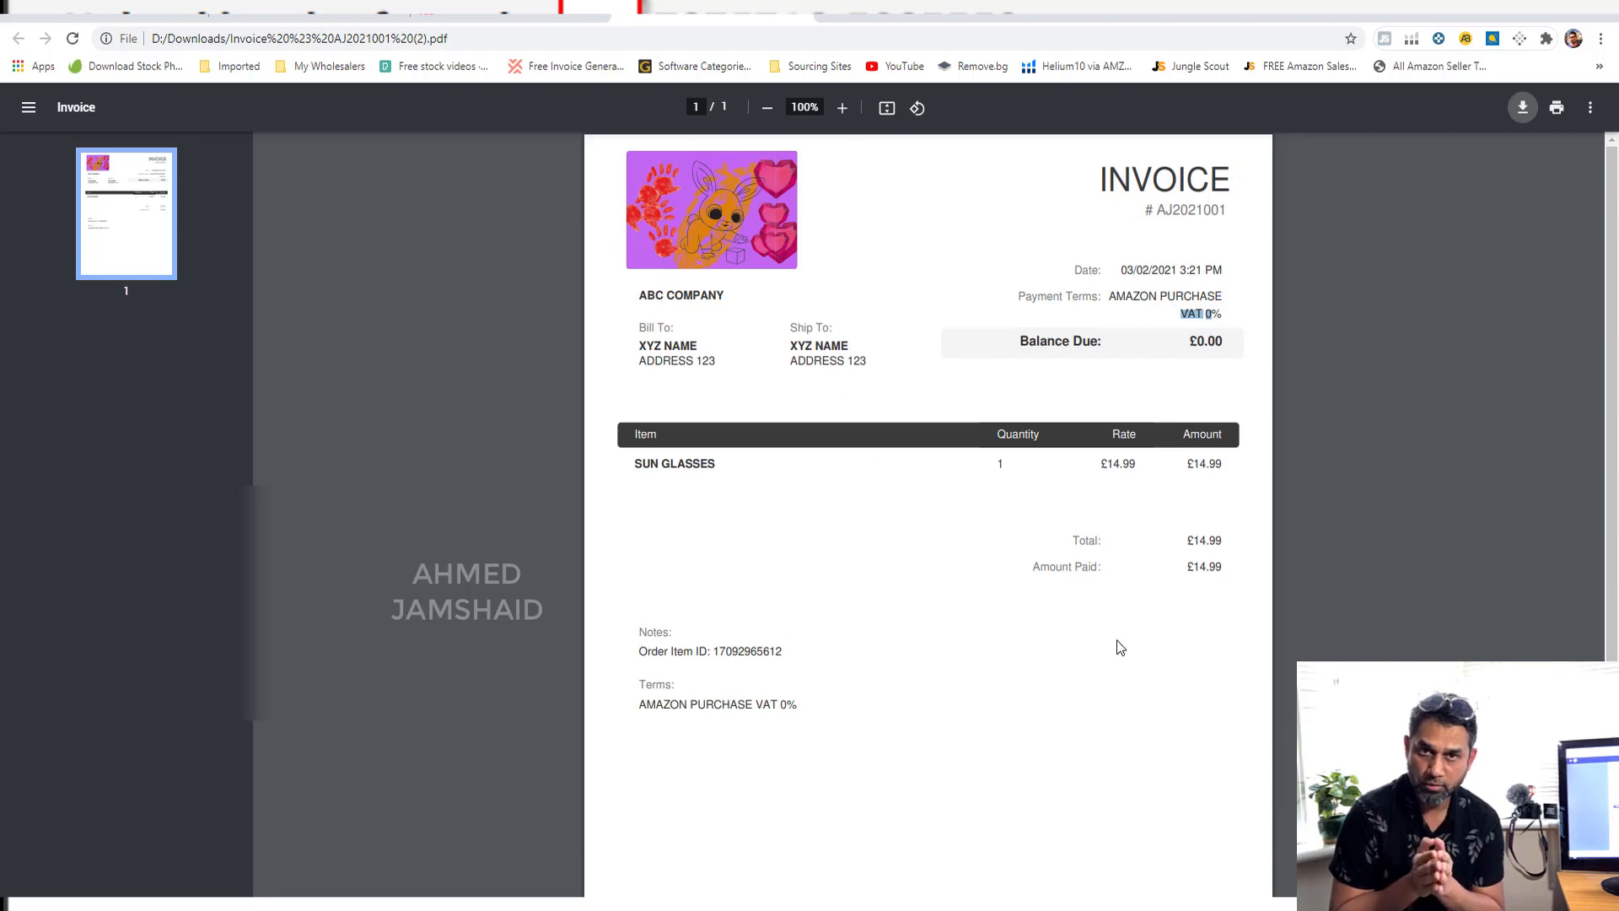
Try to choose Invoice # AJ2021001 (1).pdf as the file for the order's invoice upload in Amazon Seller Central.
scroll(1616, 288, down, 2)
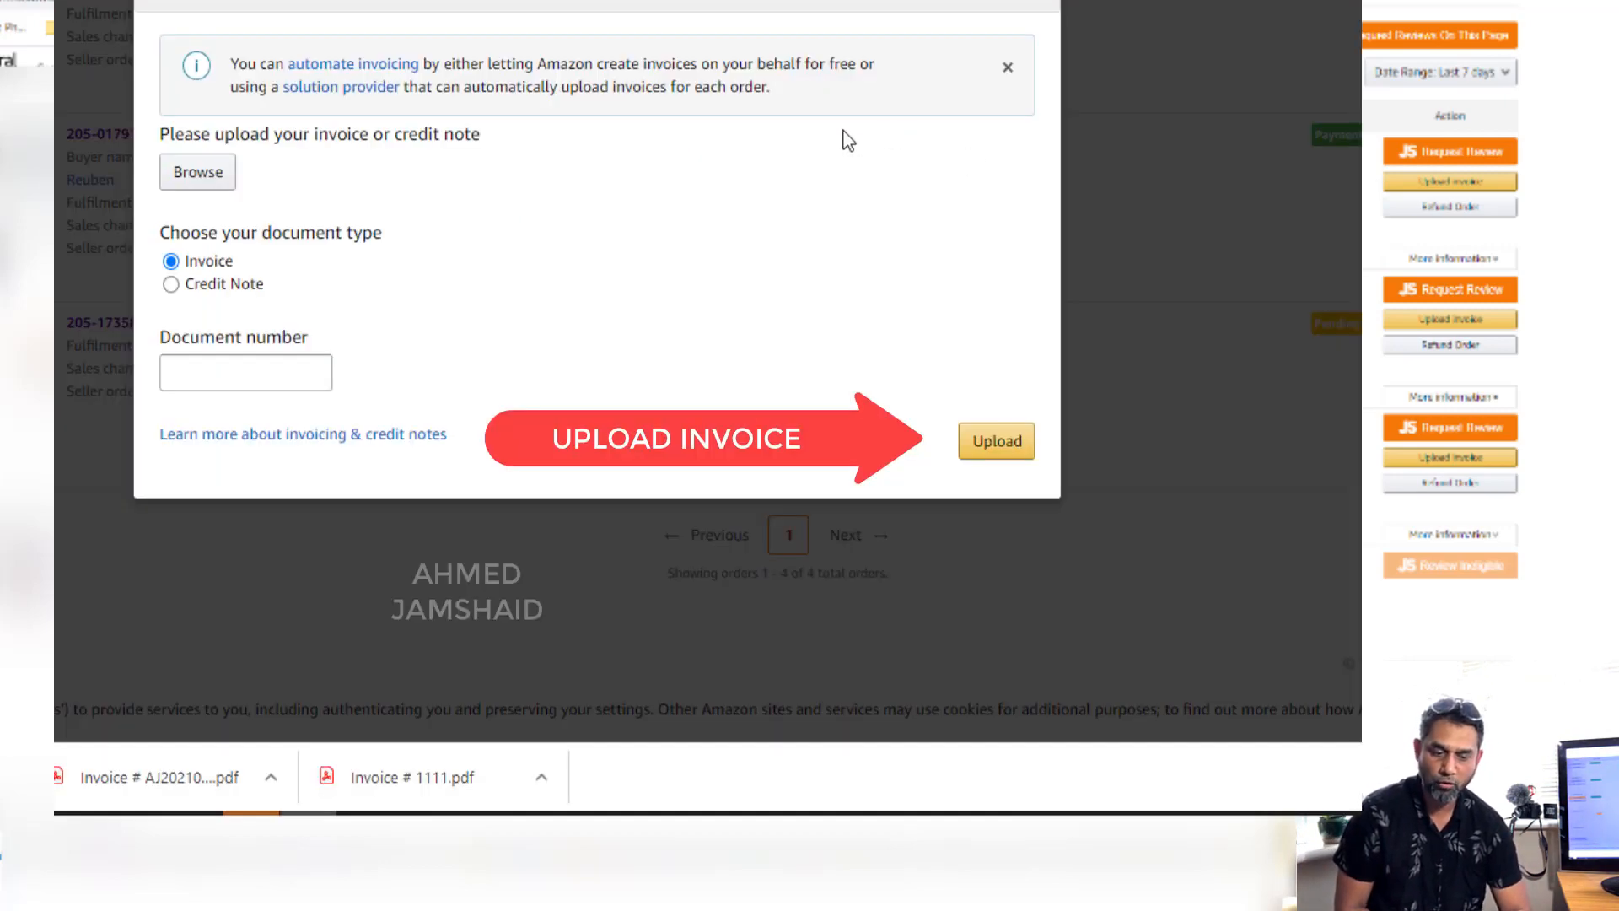
click(209, 174)
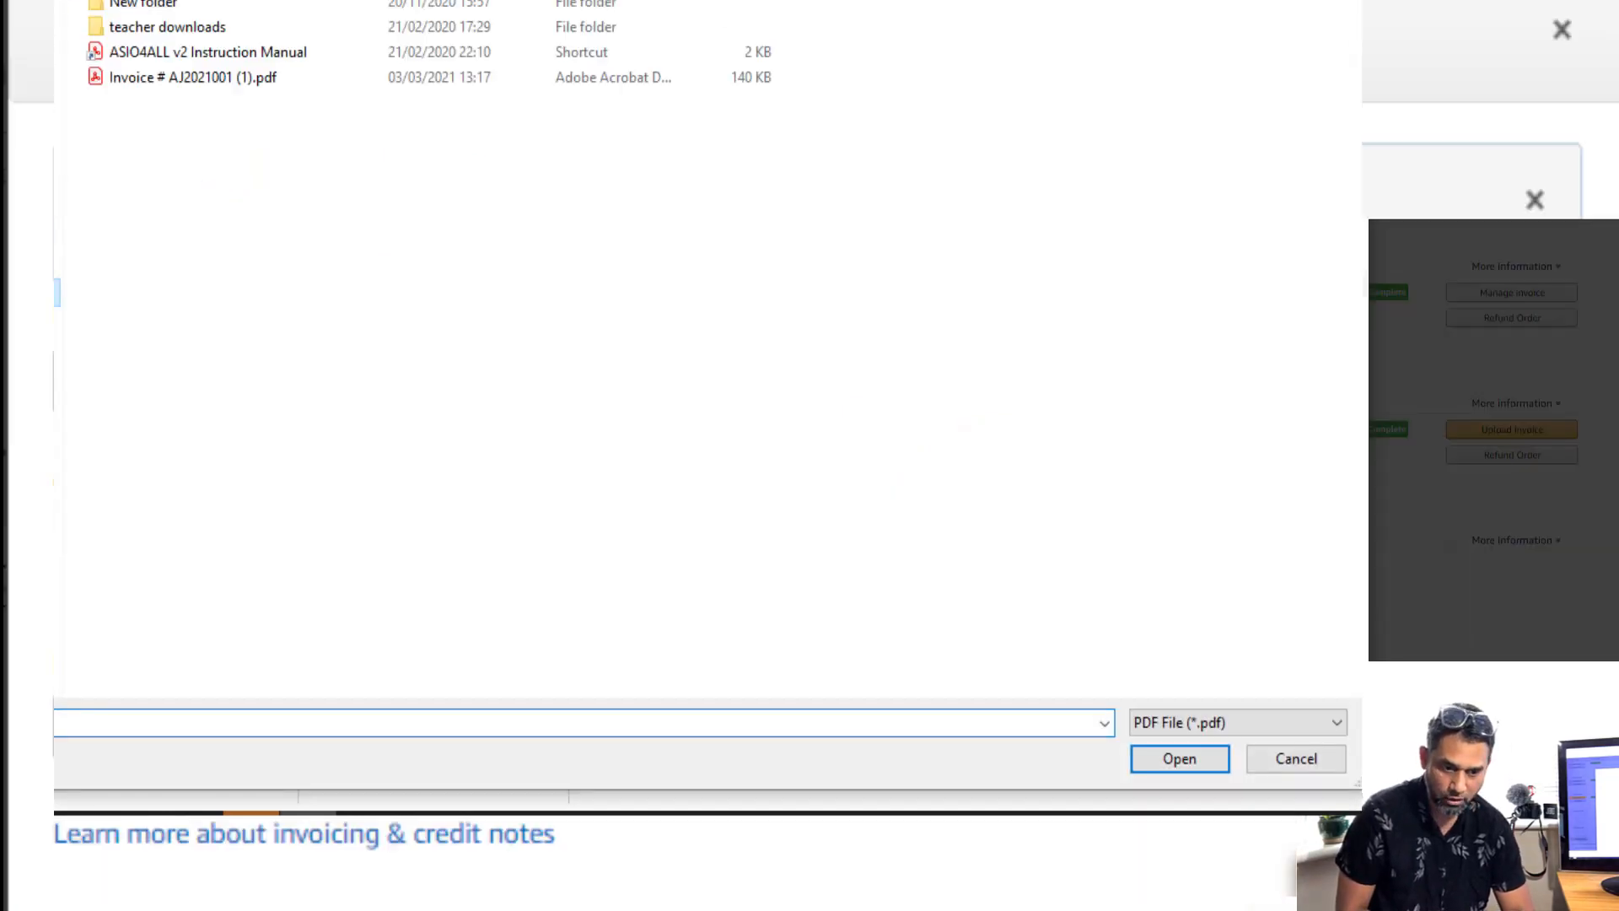
click(199, 83)
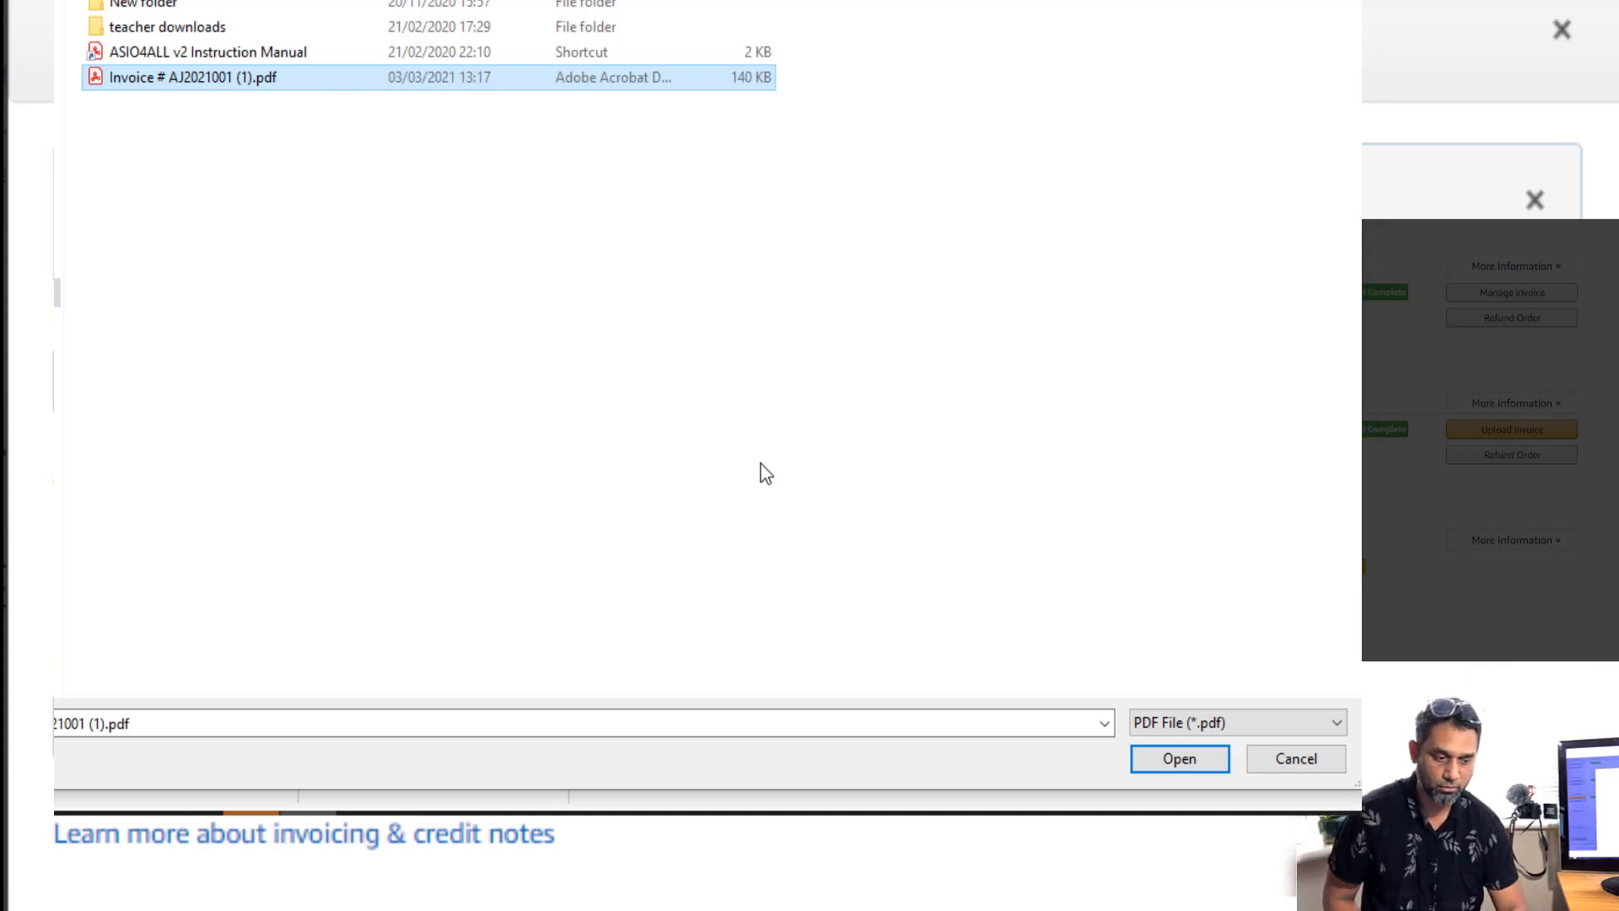
click(1299, 769)
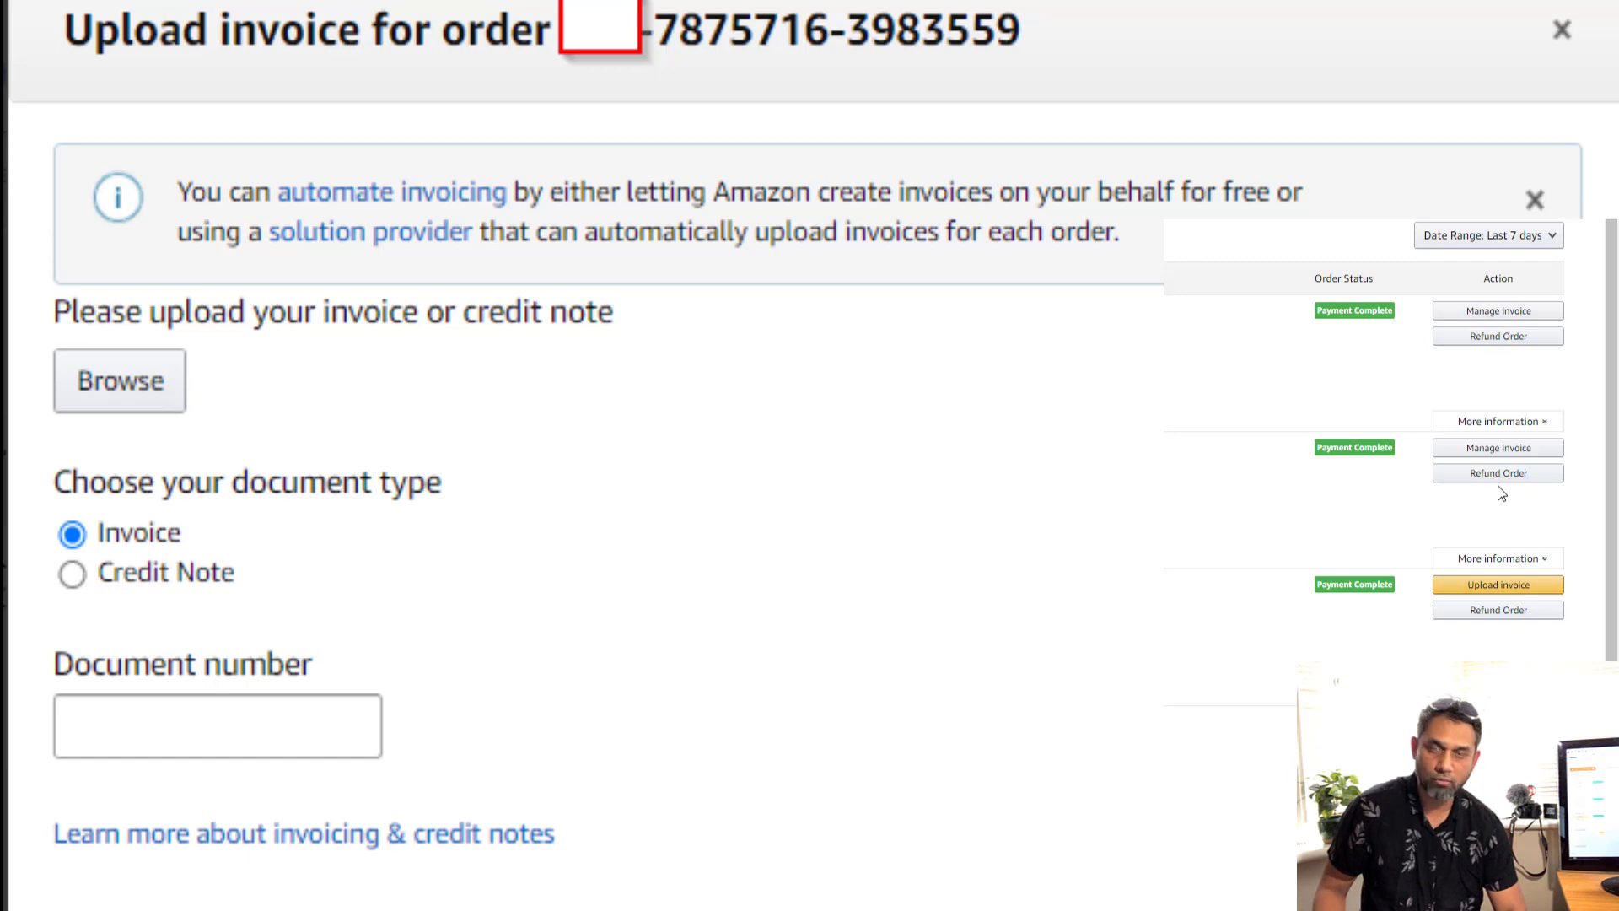
click(1480, 323)
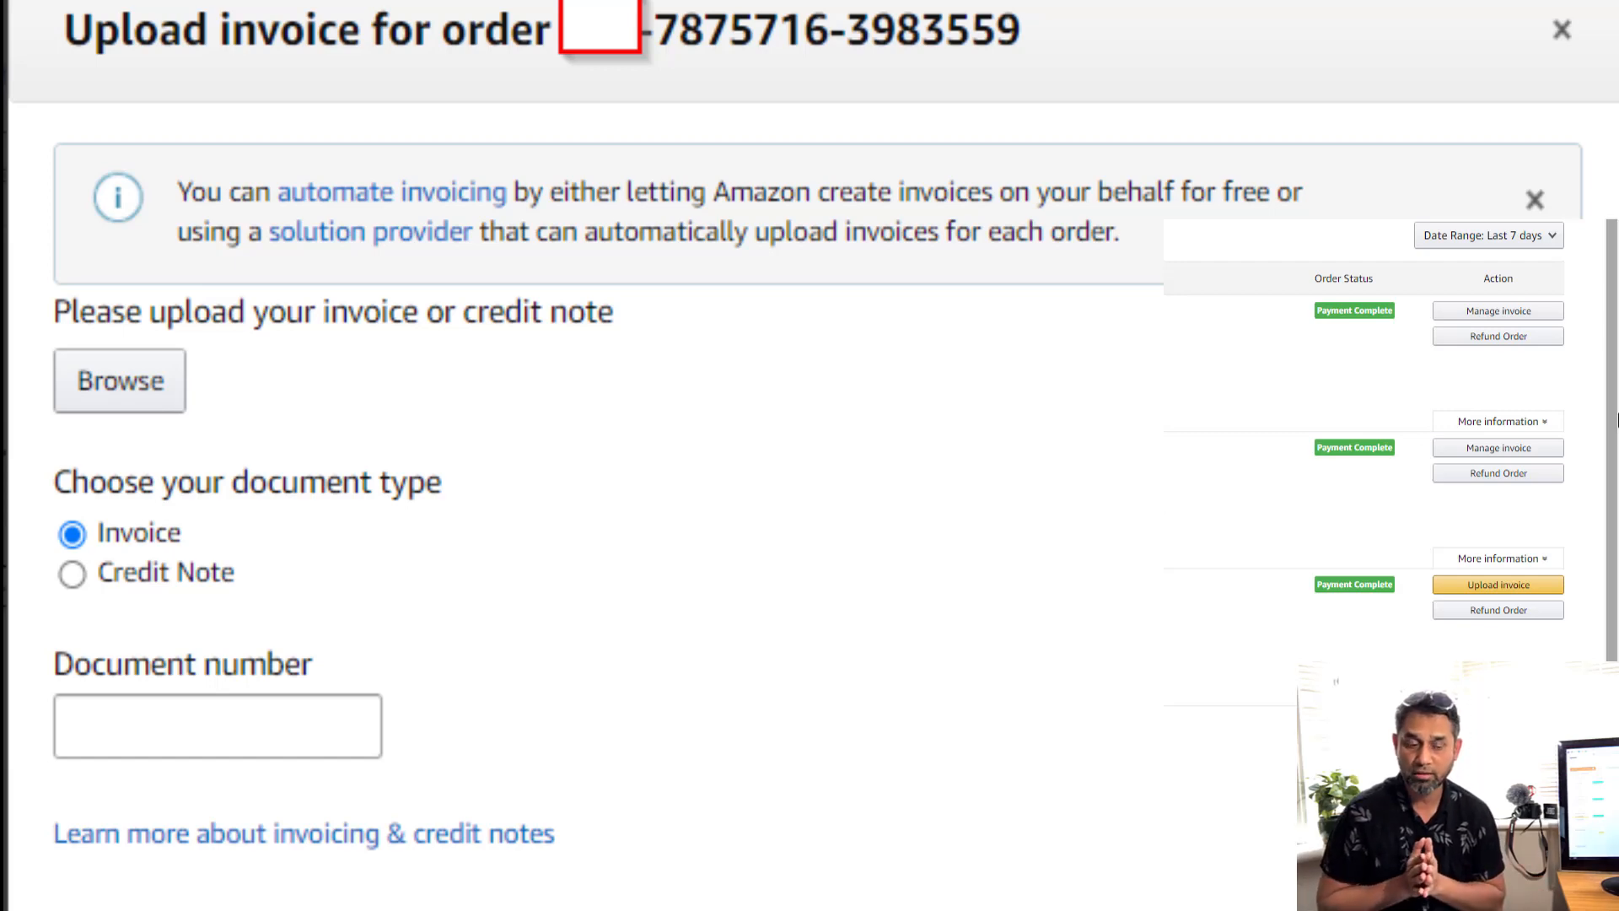
drag(1612, 464, 1603, 546)
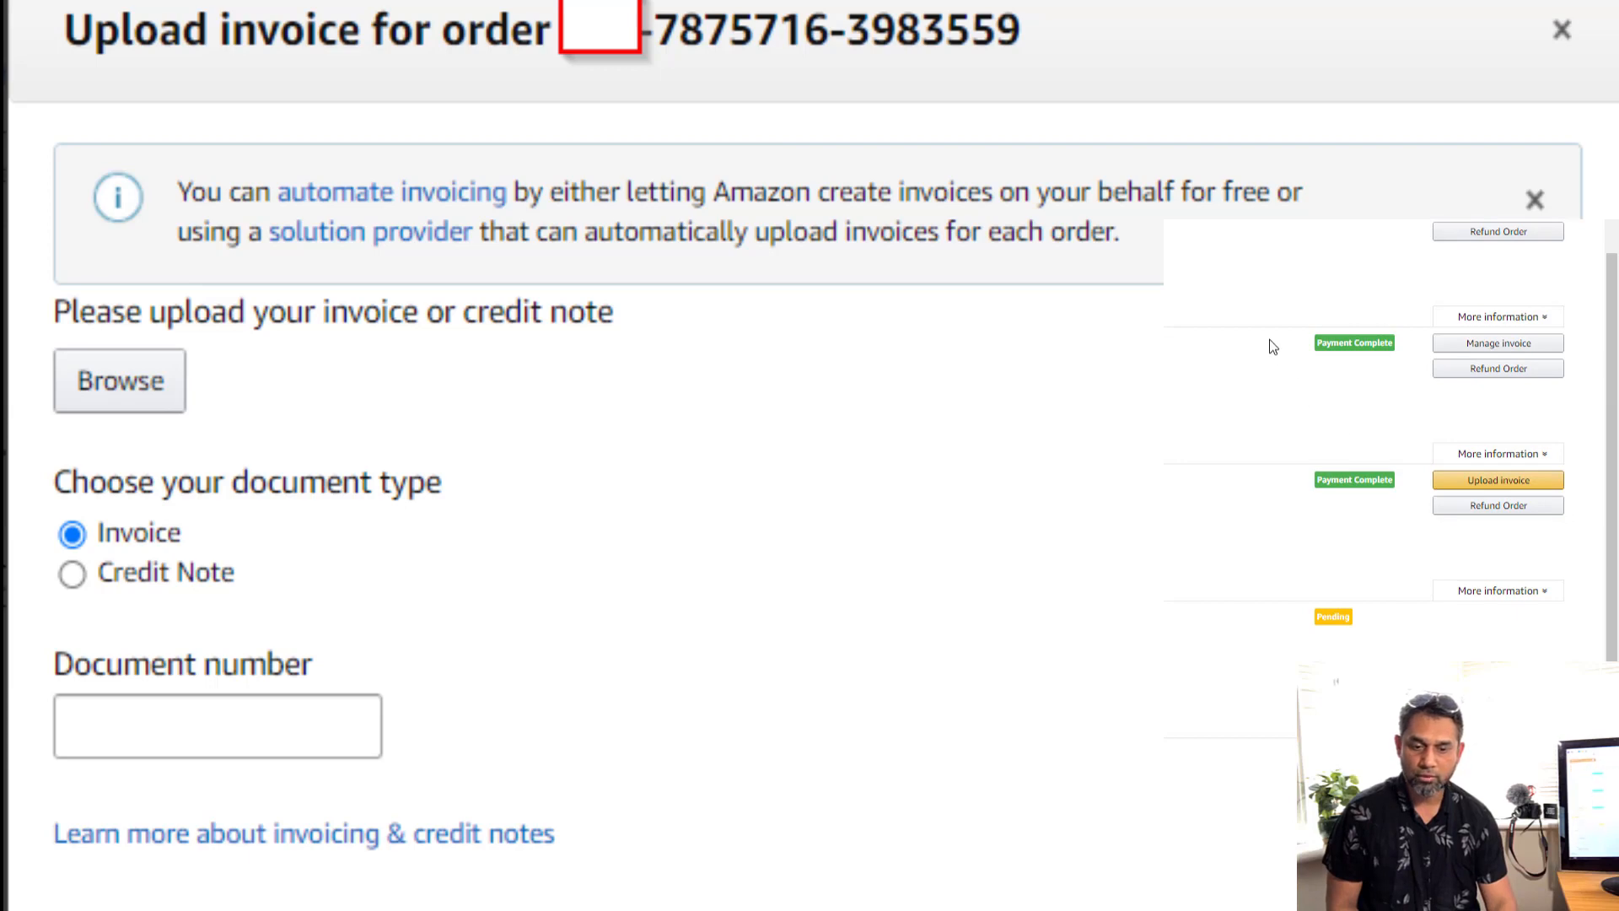